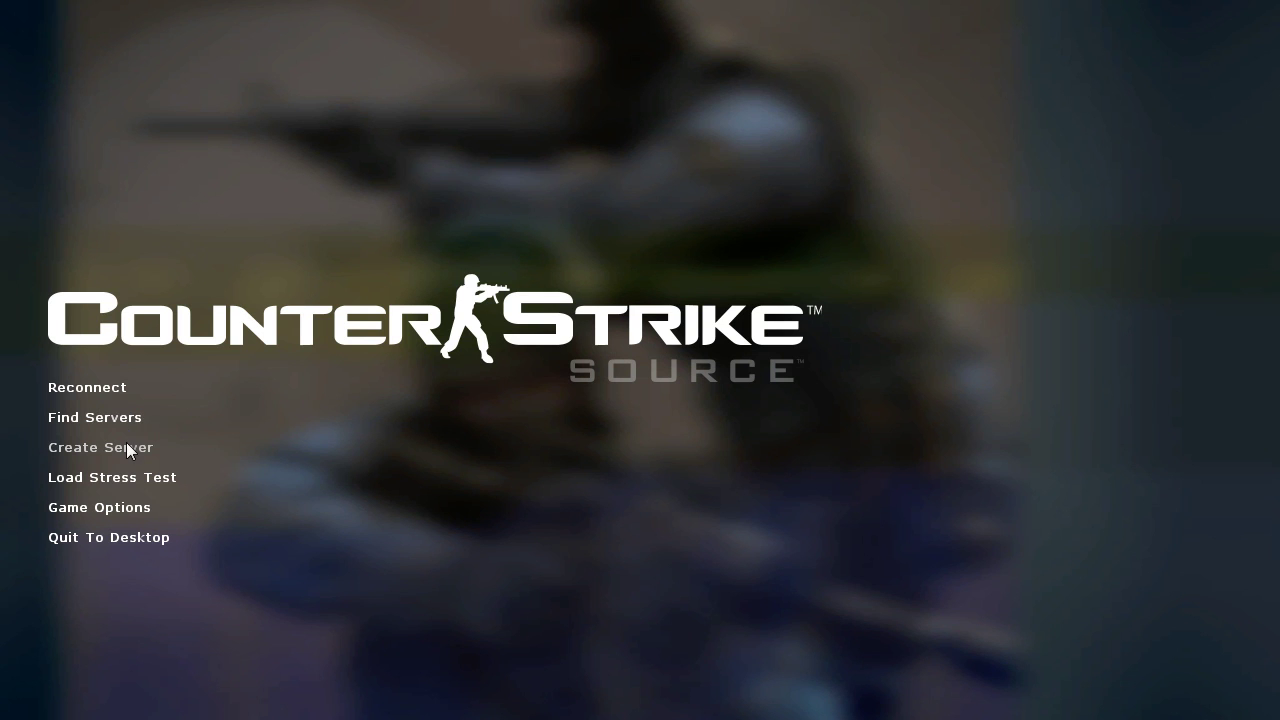
Step: Create and start a local server on the Opti map without CPU players
left_click(128, 447)
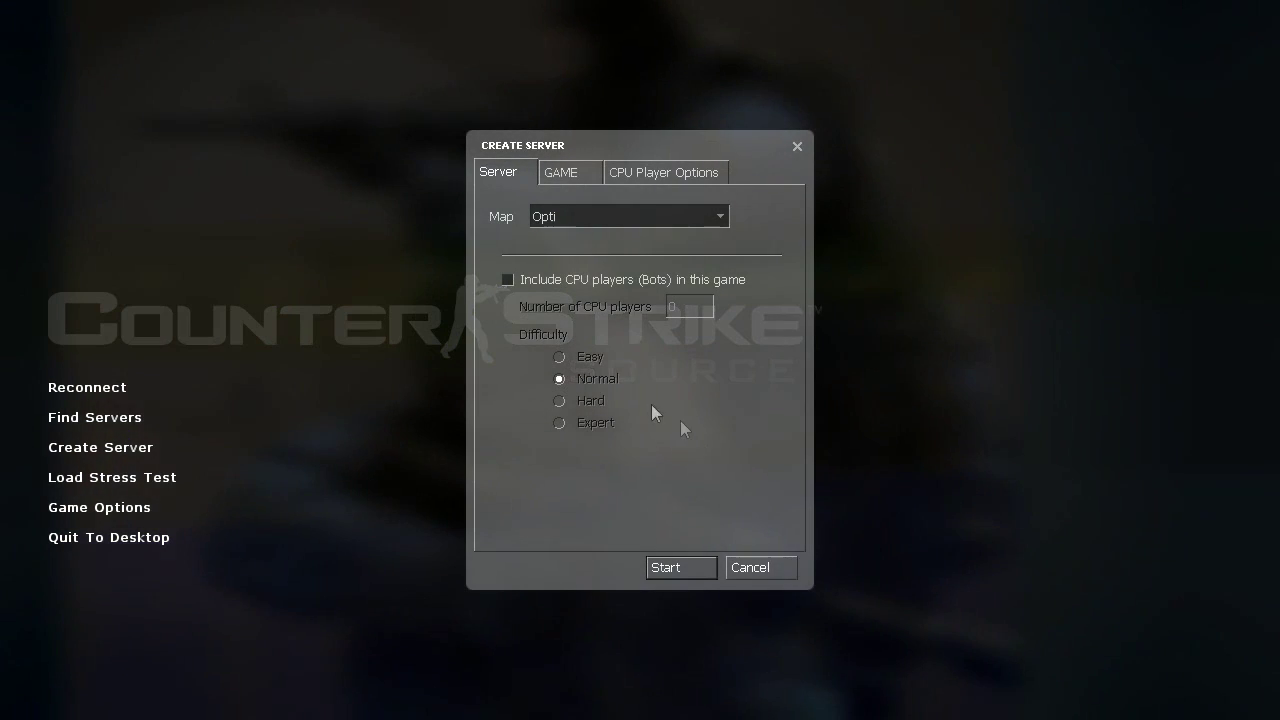
left_click(691, 567)
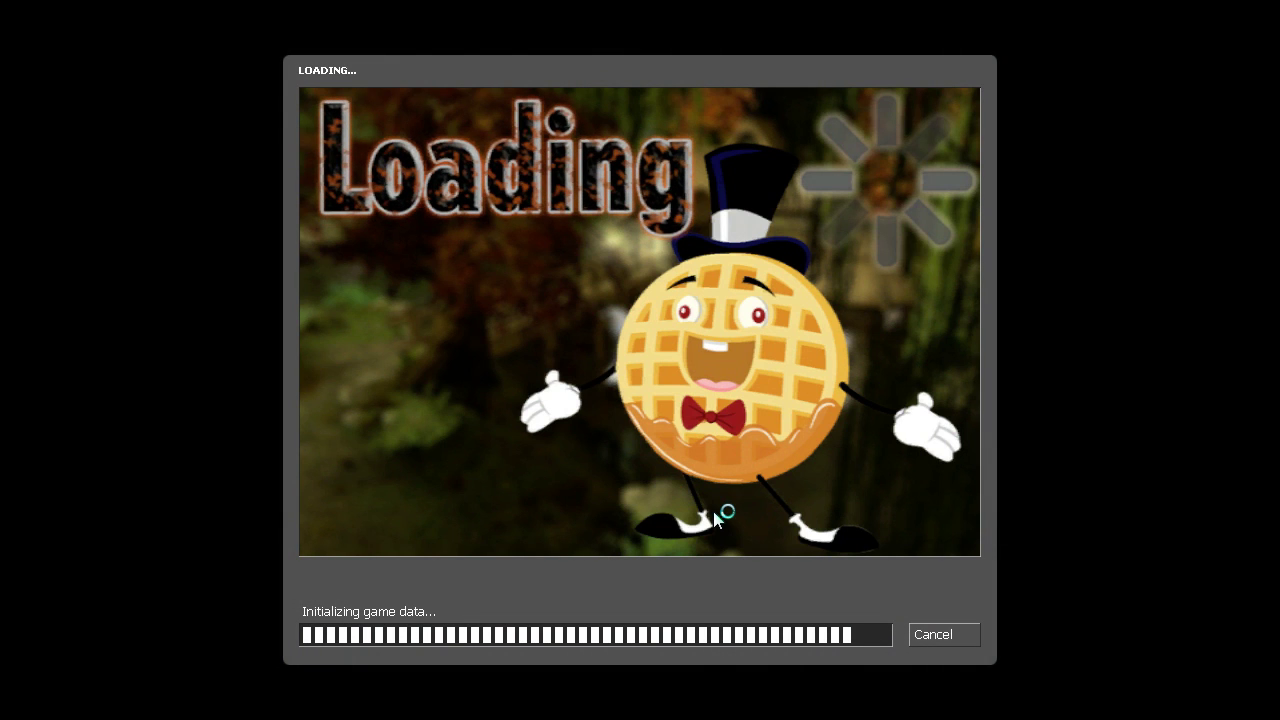
key("space")
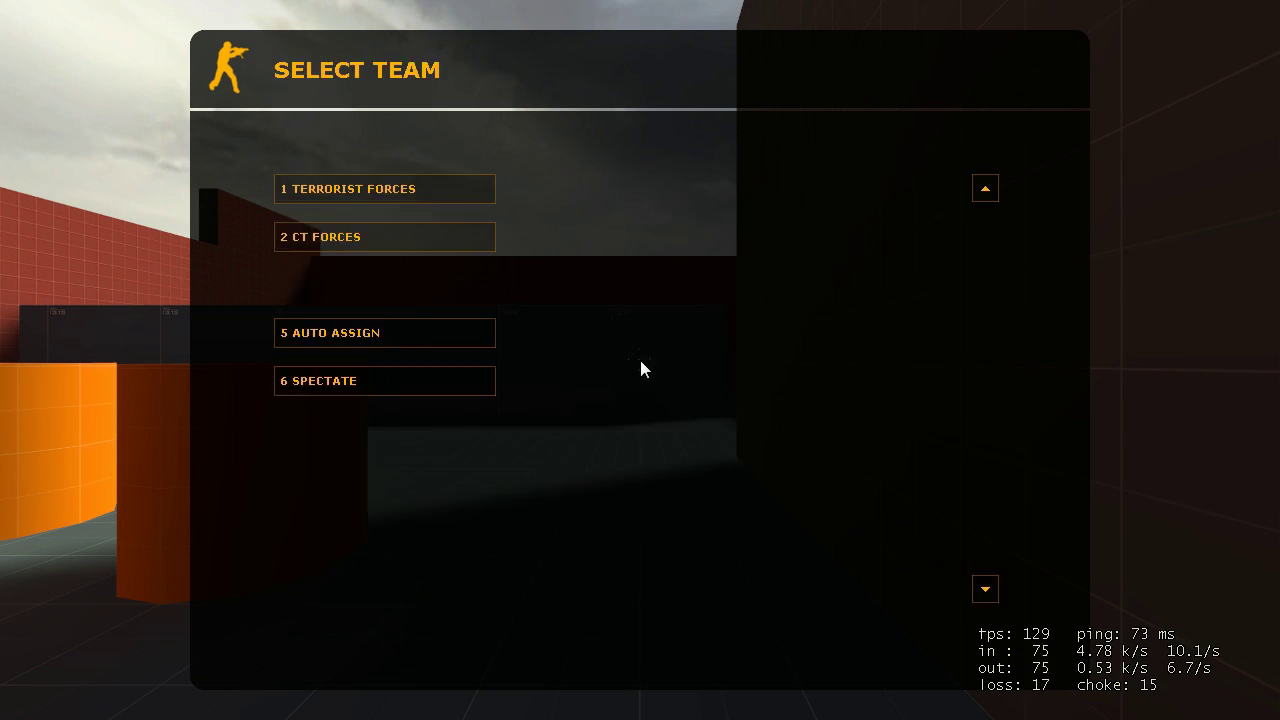
Step: Join the Counter-Terrorist force and switch to the knife
key("space")
key("space")
key("w")
key("3")
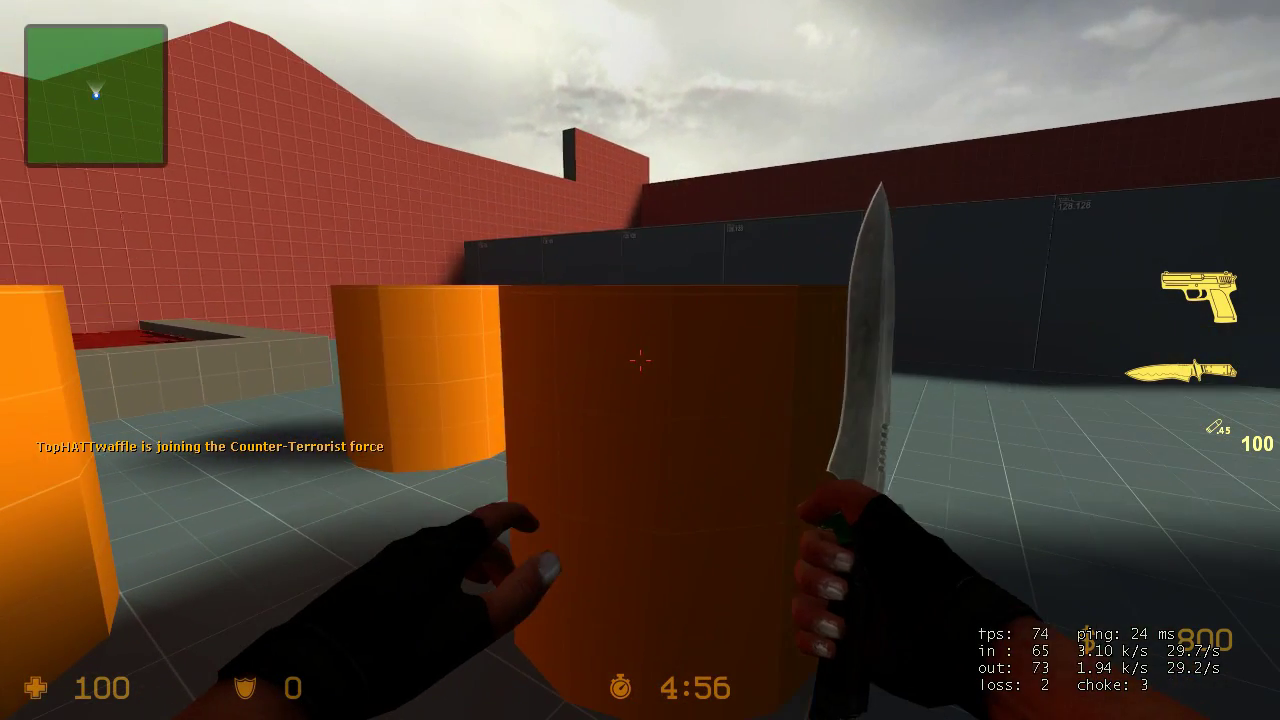
key("Tab")
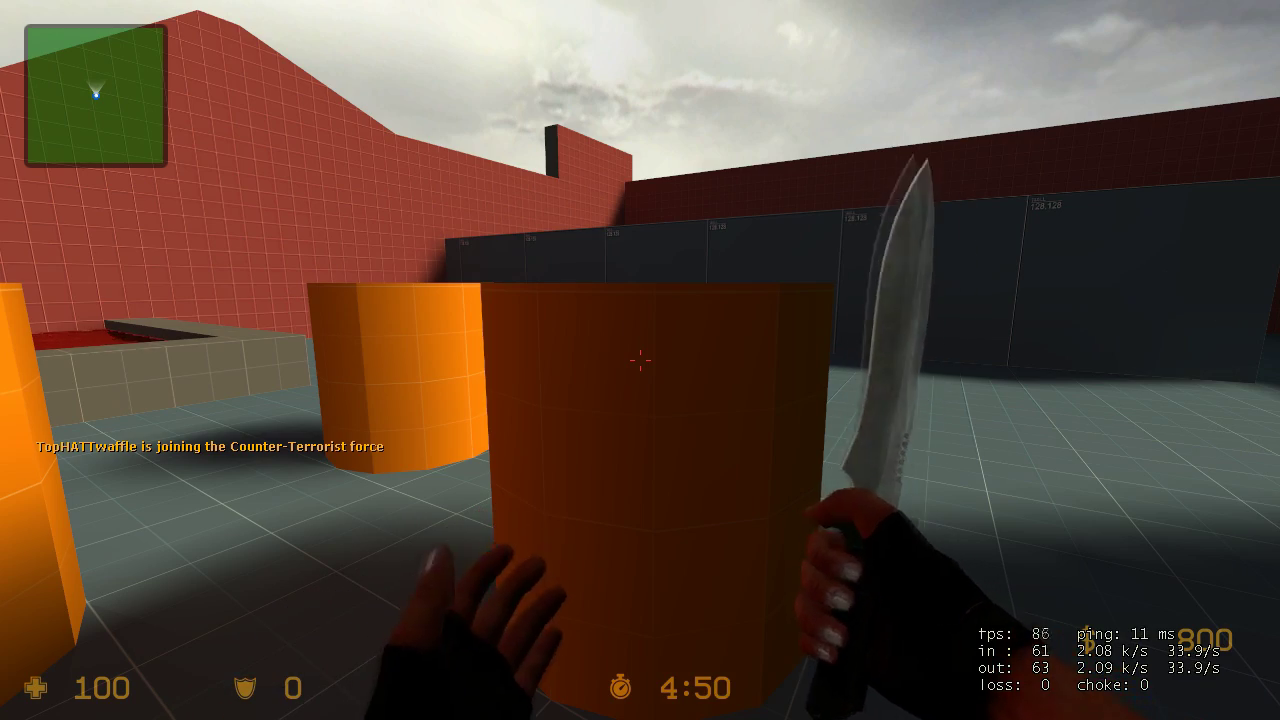
Step: Walk around the orange cylinders and inspect the open area beside the red pool
left_click(640, 360)
key("d")
key("w")
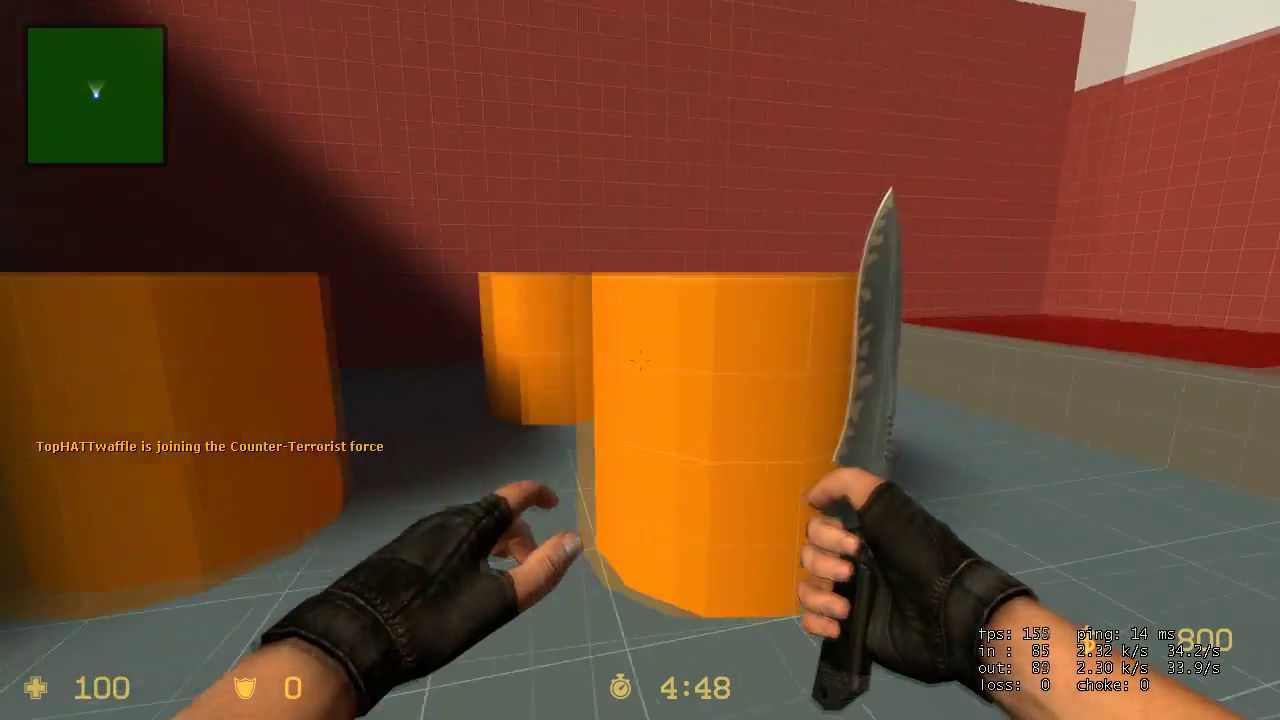
left_click(640, 360)
key("w")
key("s")
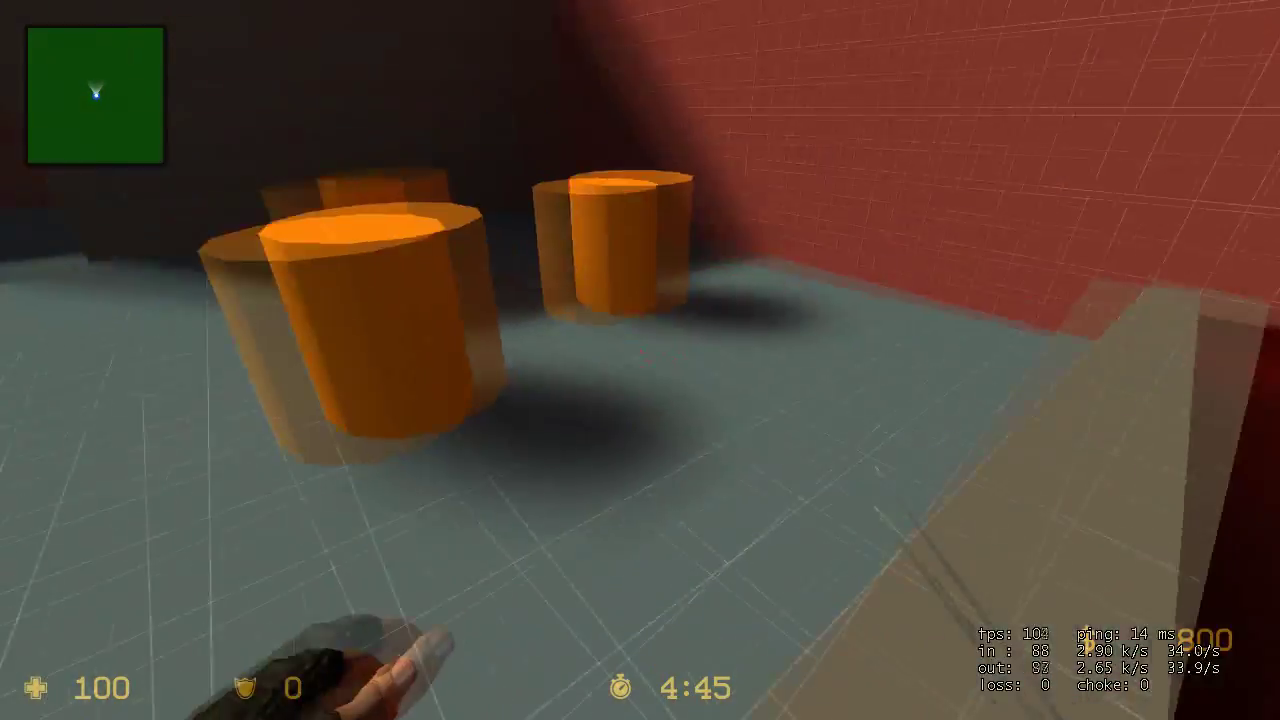
key("w")
left_click(640, 360)
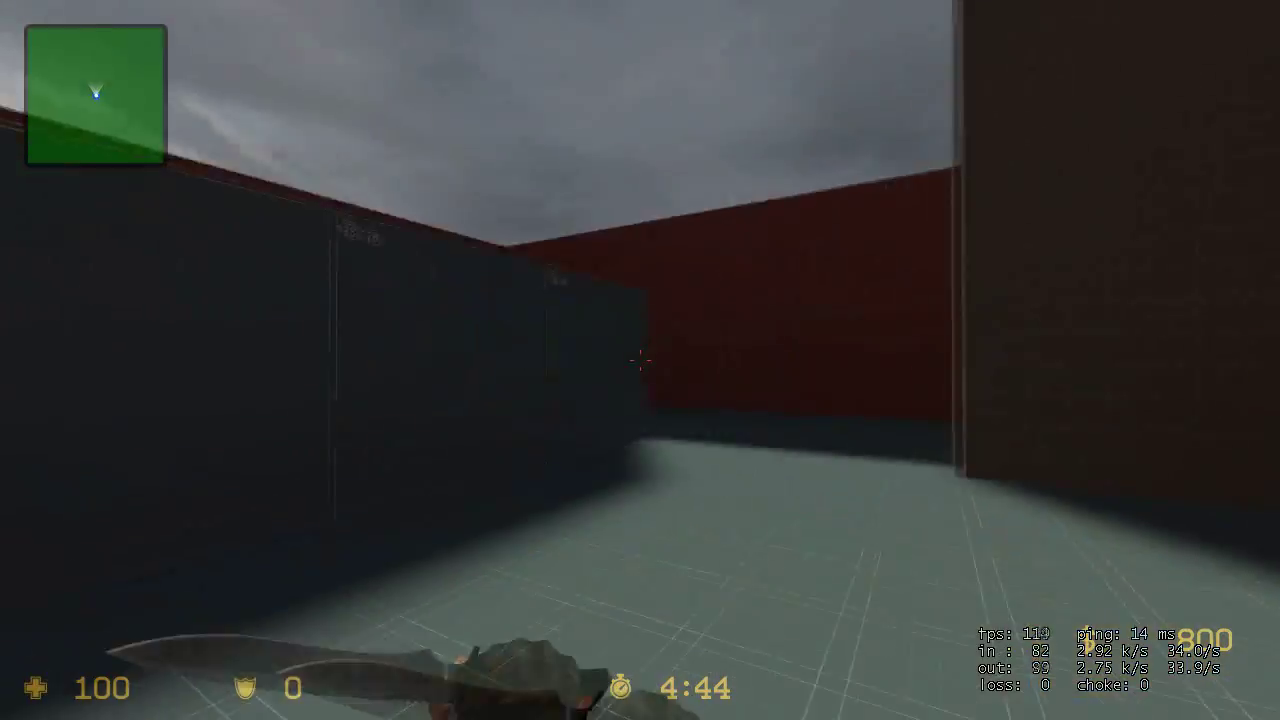
Step: Walk around the dividing walls towards the robot models and use the dark door there
left_click(640, 360)
key("a")
left_click(640, 360)
key("s")
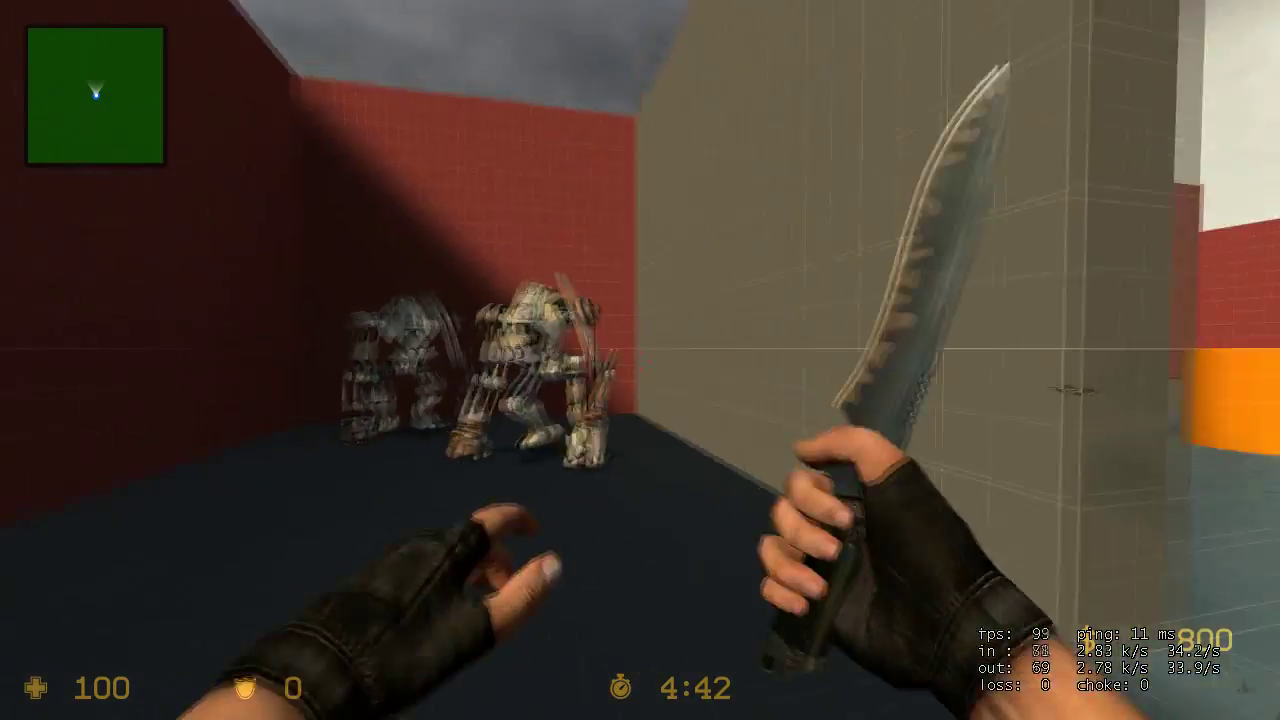
left_click(640, 360)
key("w")
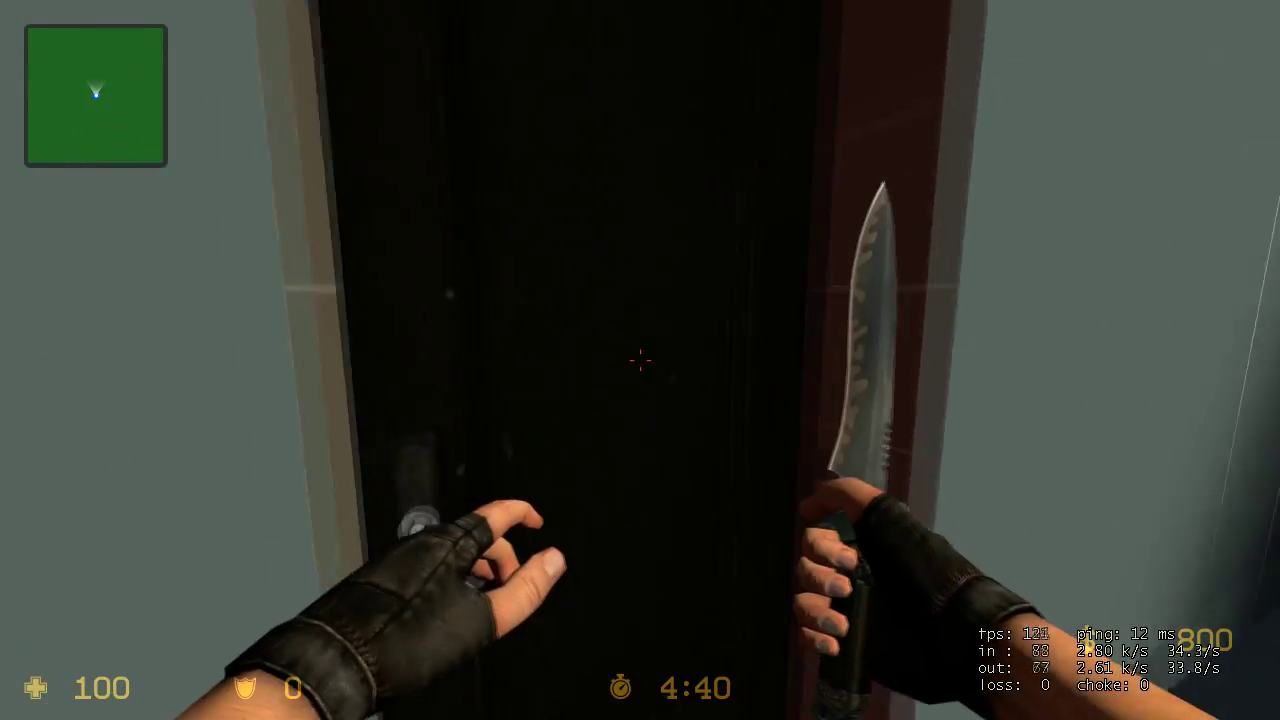
key("e")
key("w")
key("w")
Step: Inspect the robot models lined up behind the long dark dividing wall
left_click(640, 360)
left_click(640, 360)
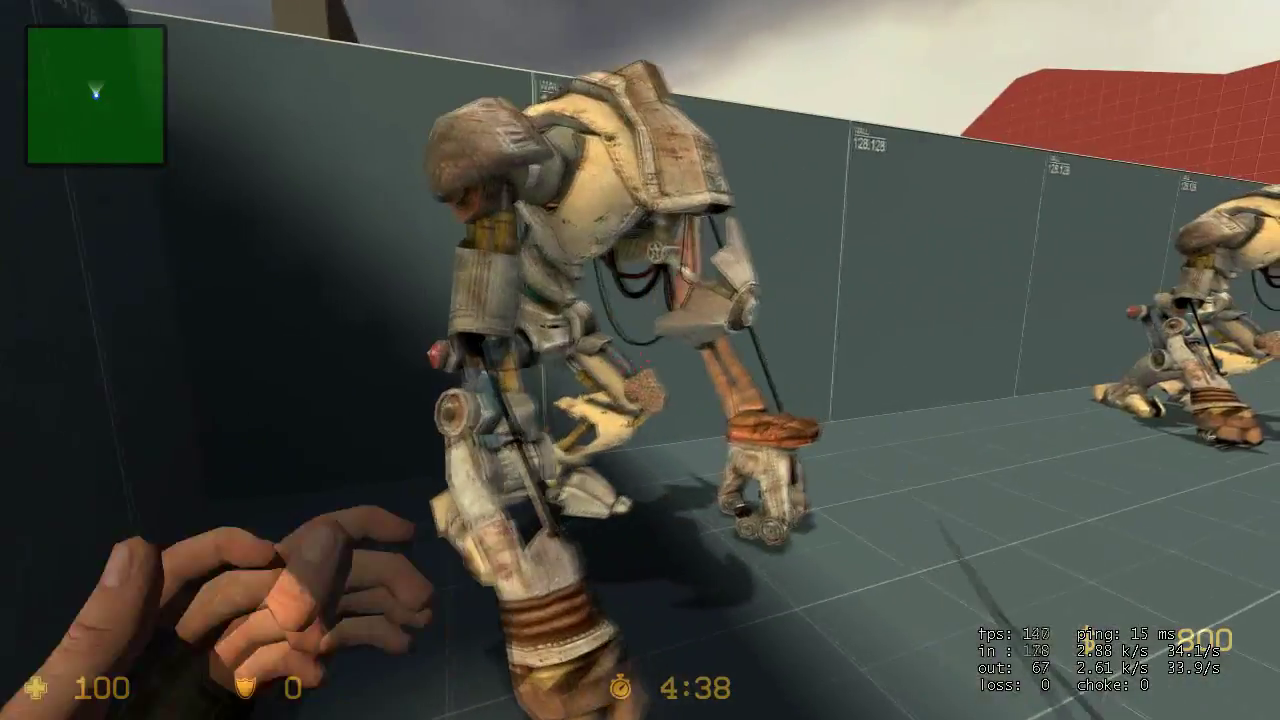
left_click(640, 360)
left_click(640, 360)
key("s")
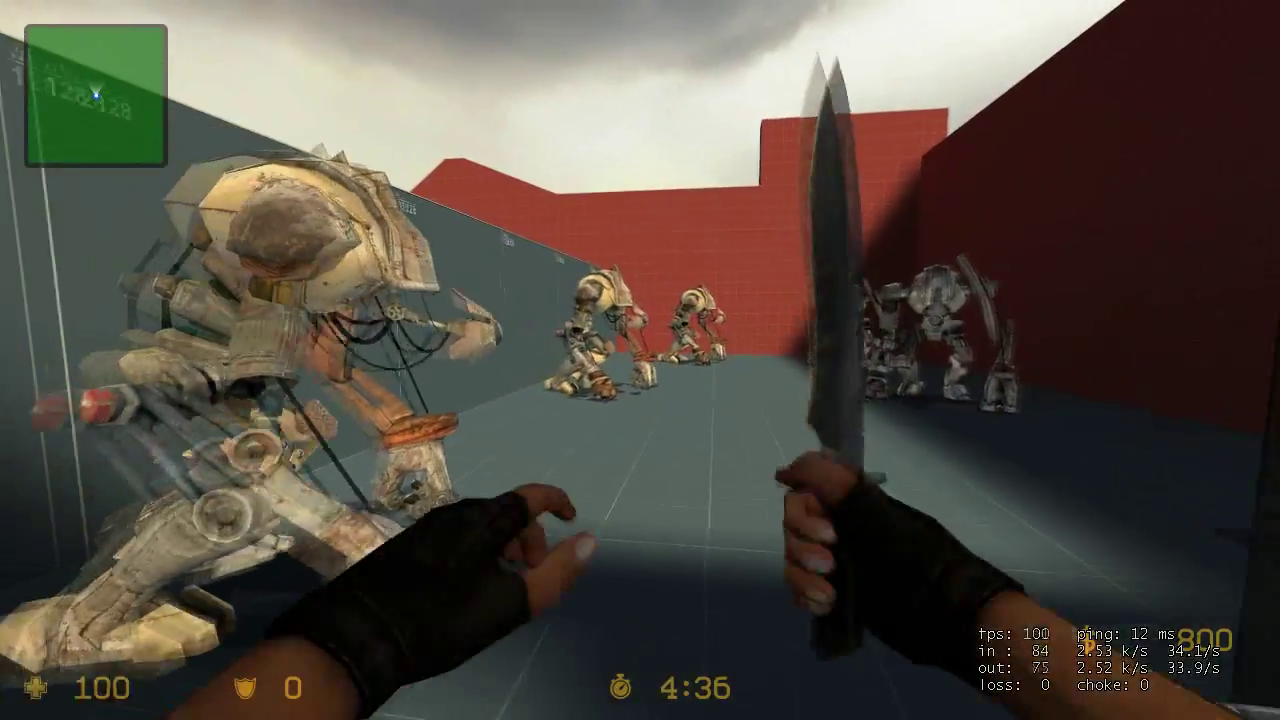
key("w")
left_click(640, 360)
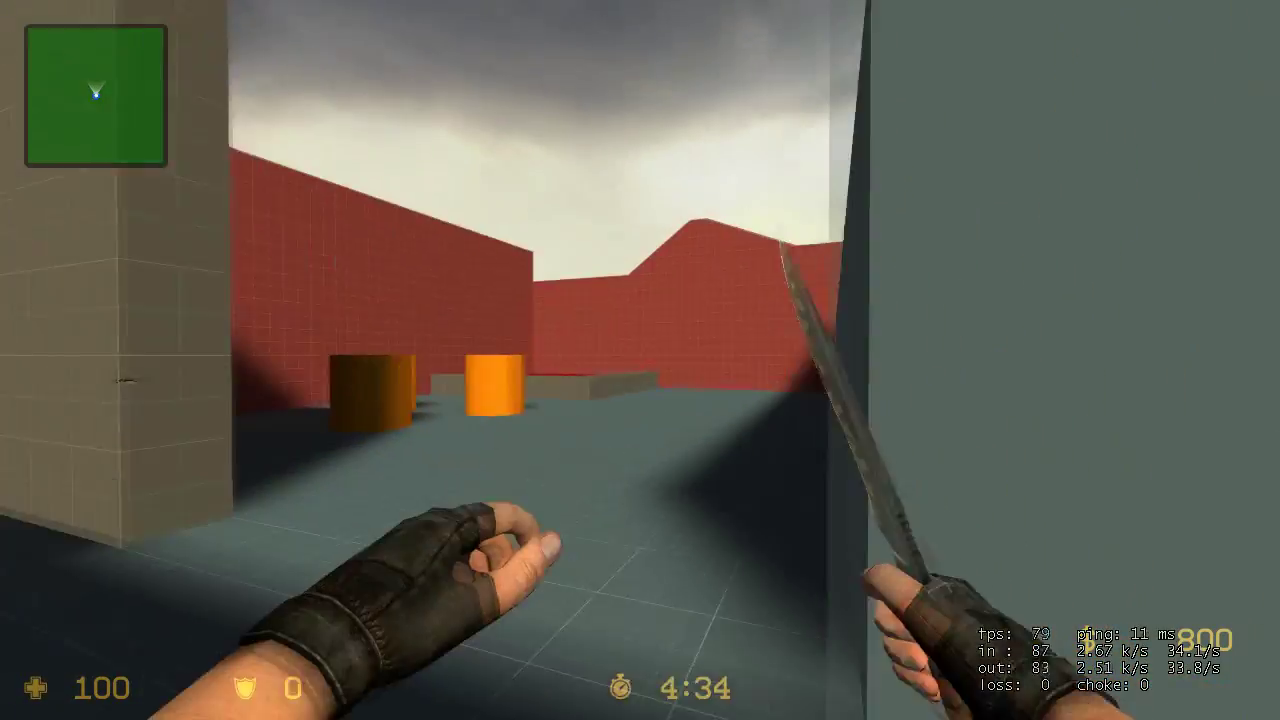
Step: Return from the robot area to the group of orange cylinders
left_click(640, 360)
key("w")
left_click(640, 360)
left_click(640, 360)
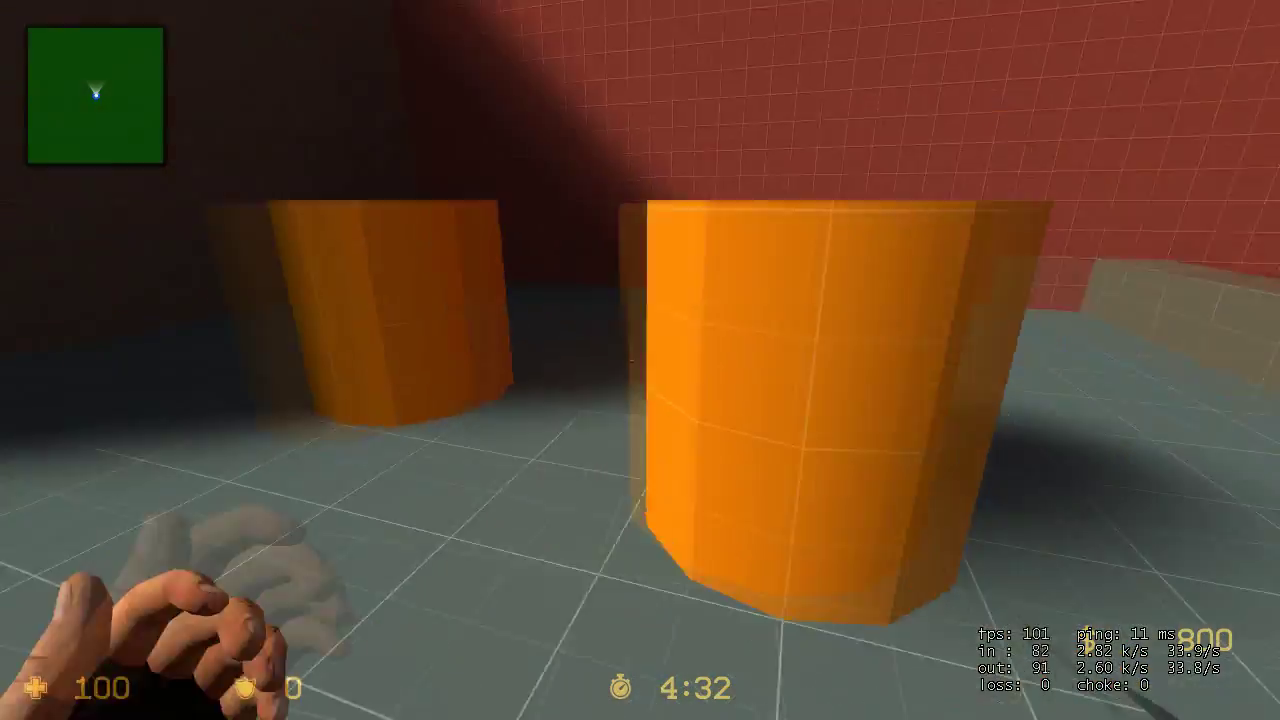
left_click(640, 360)
key("w")
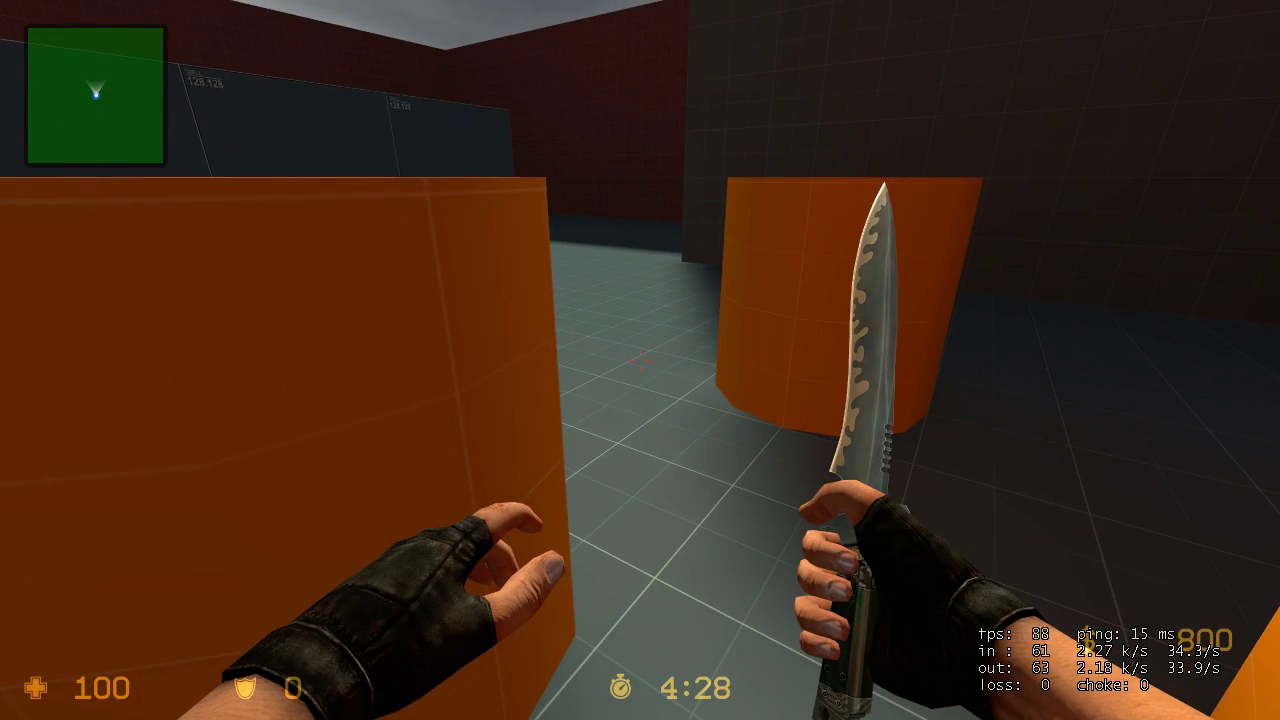
Step: Move past the pool's edge and climb onto an orange cylinder overlooking the area
key("w")
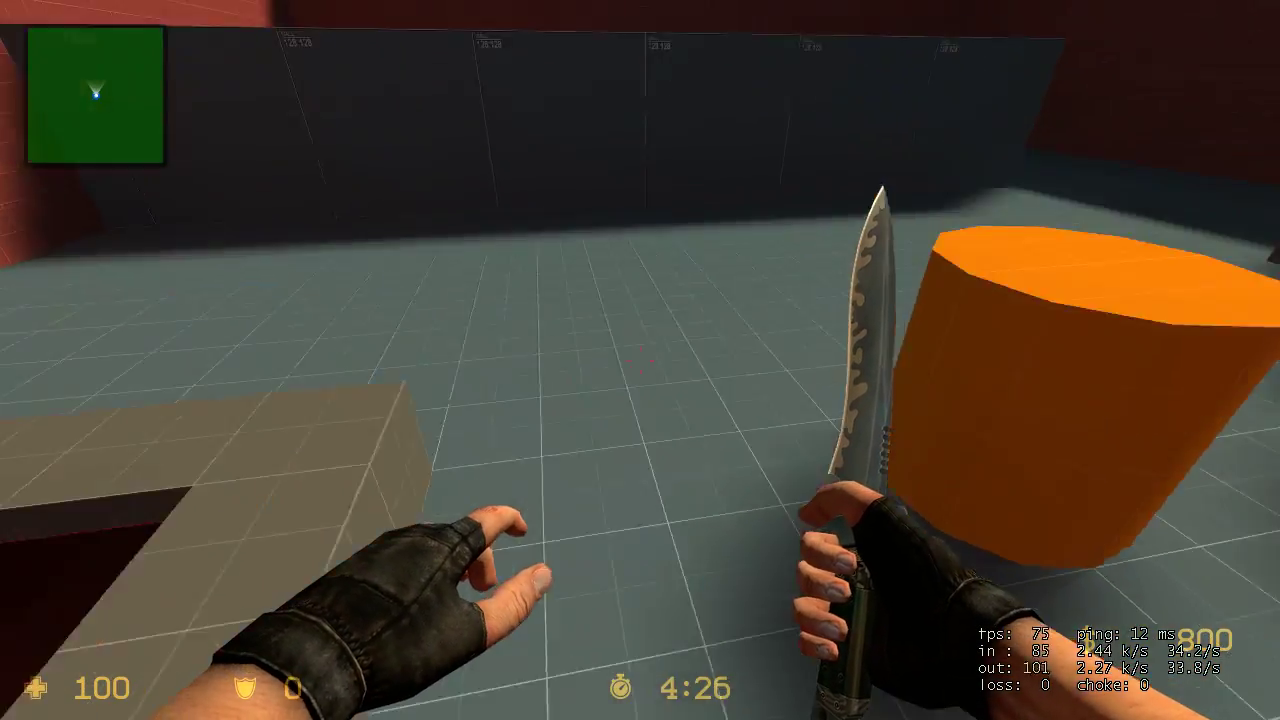
key("s")
key("w")
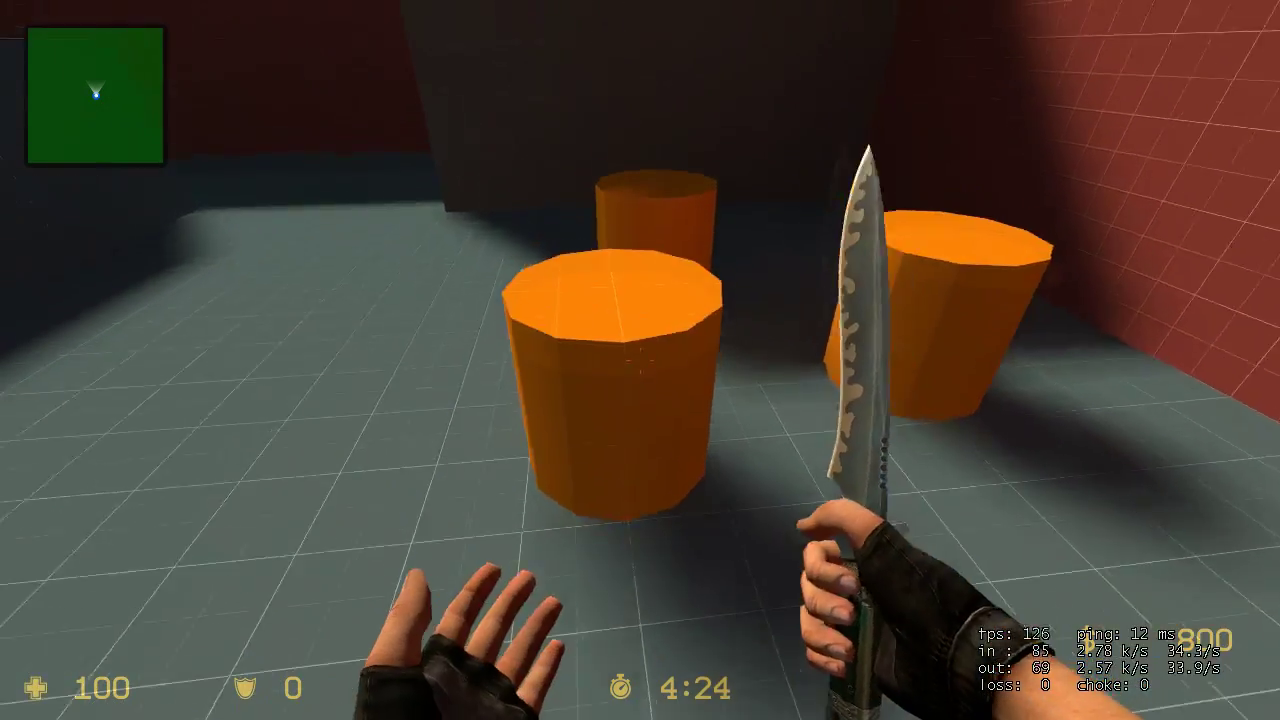
key("w")
key("space")
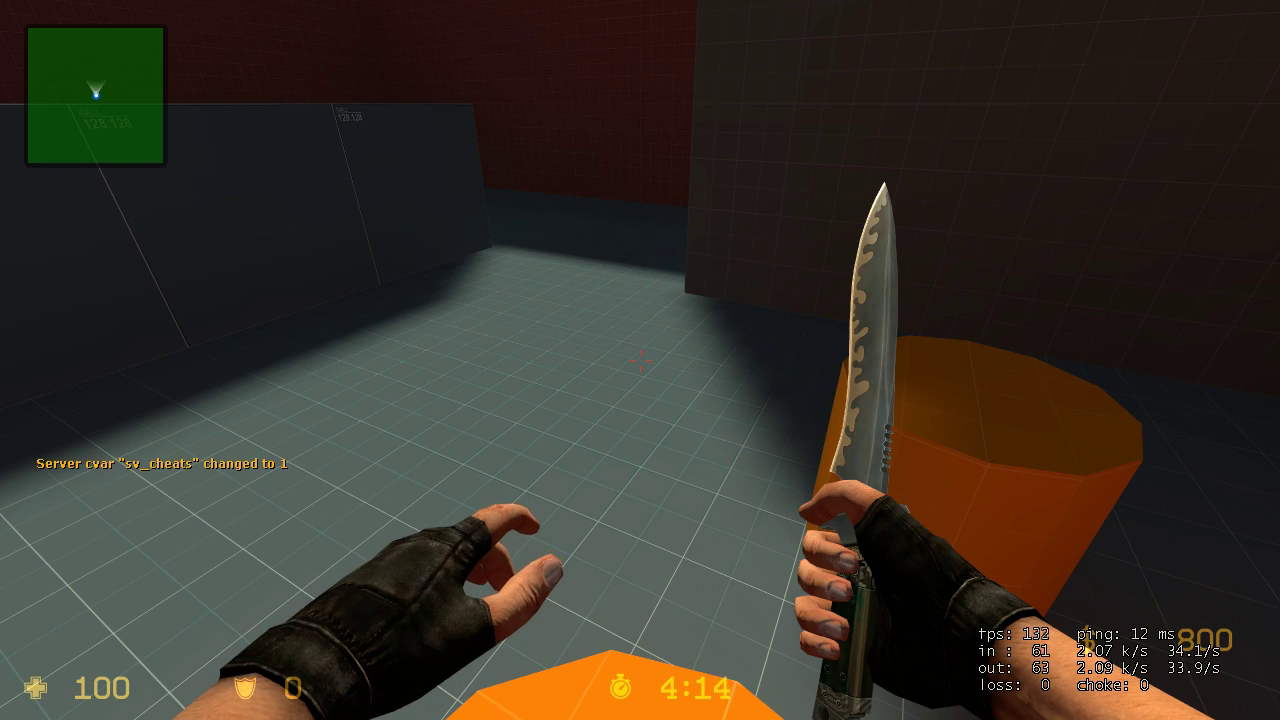
Step: Turn on the visleaf outline display with the console command mat_leafvis 1 and return to the game
key("grave")
type("mat_")
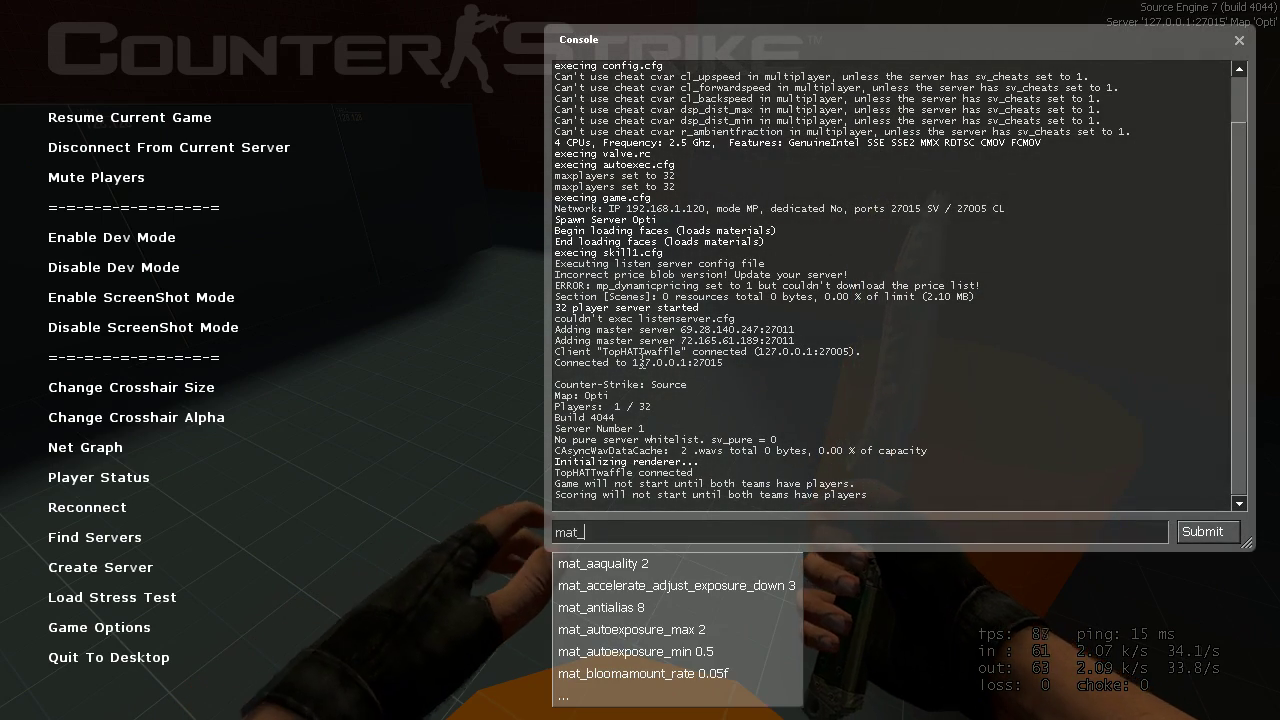
type("leafvis 1")
key("Return")
key("grave")
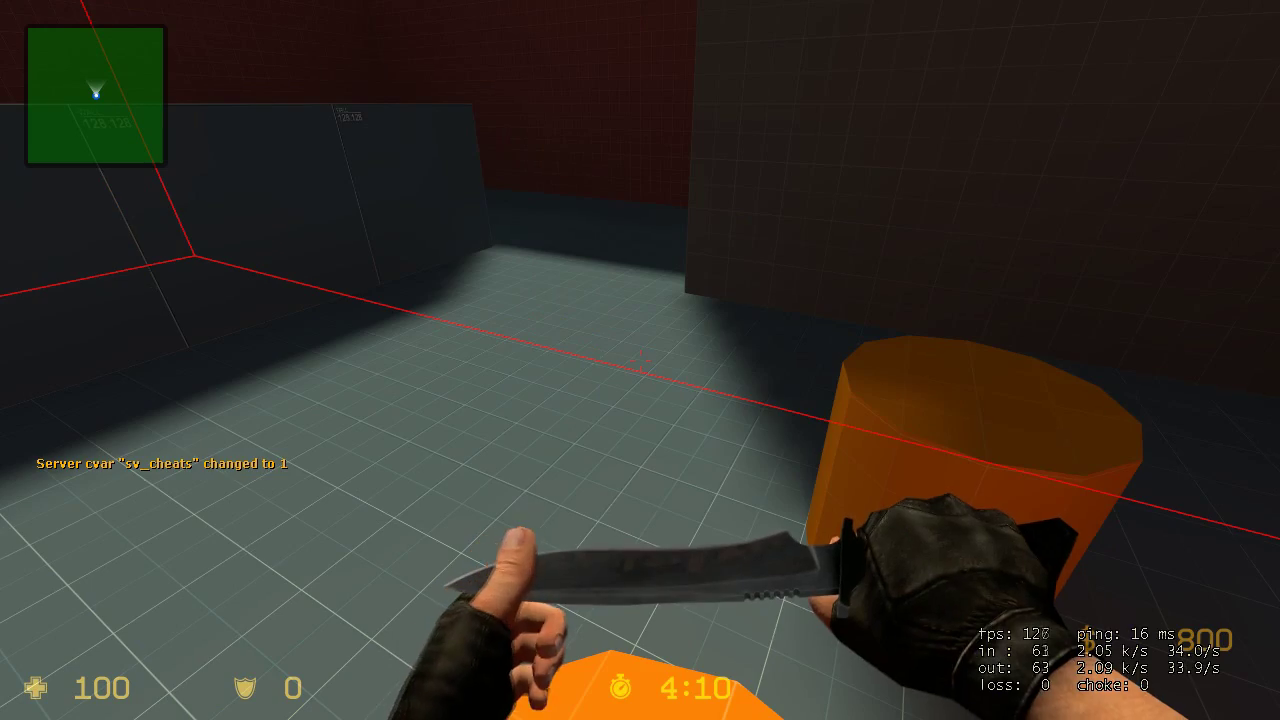
Step: Look around from the cylinder to examine the extent of the red visleaf outline against the walls, floor and sky
left_click(640, 360)
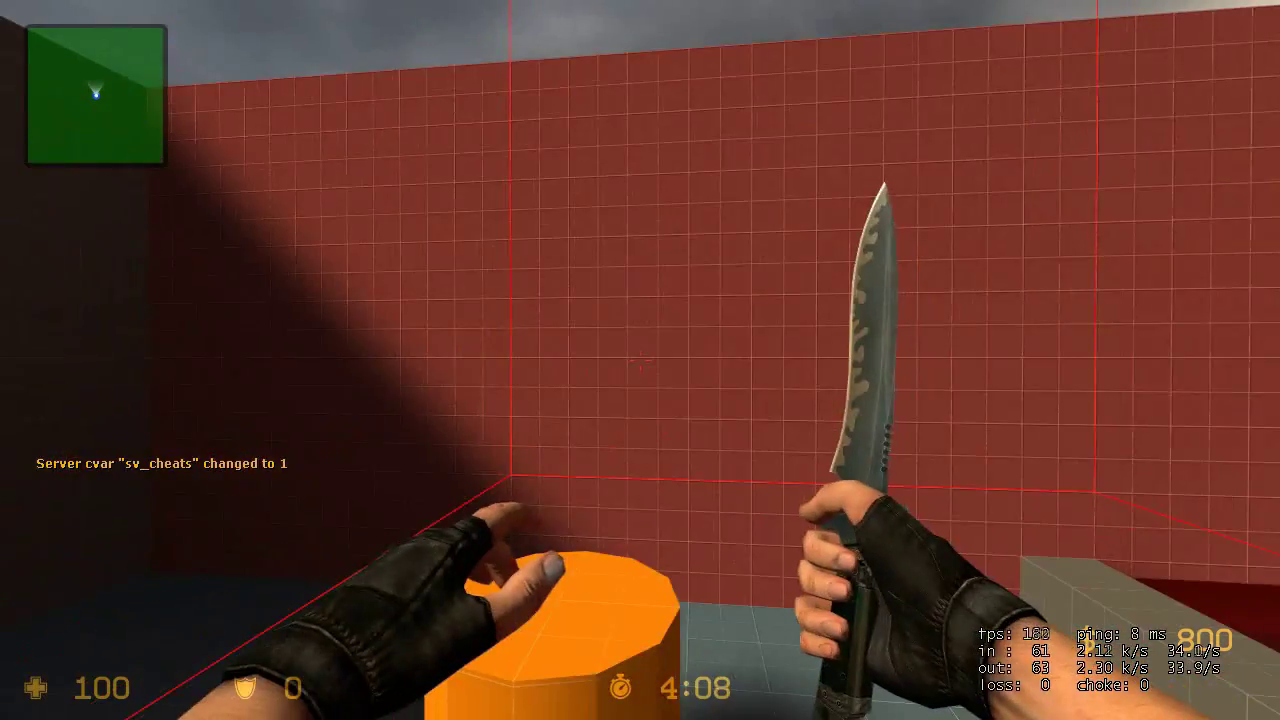
left_click(640, 360)
left_click(640, 360)
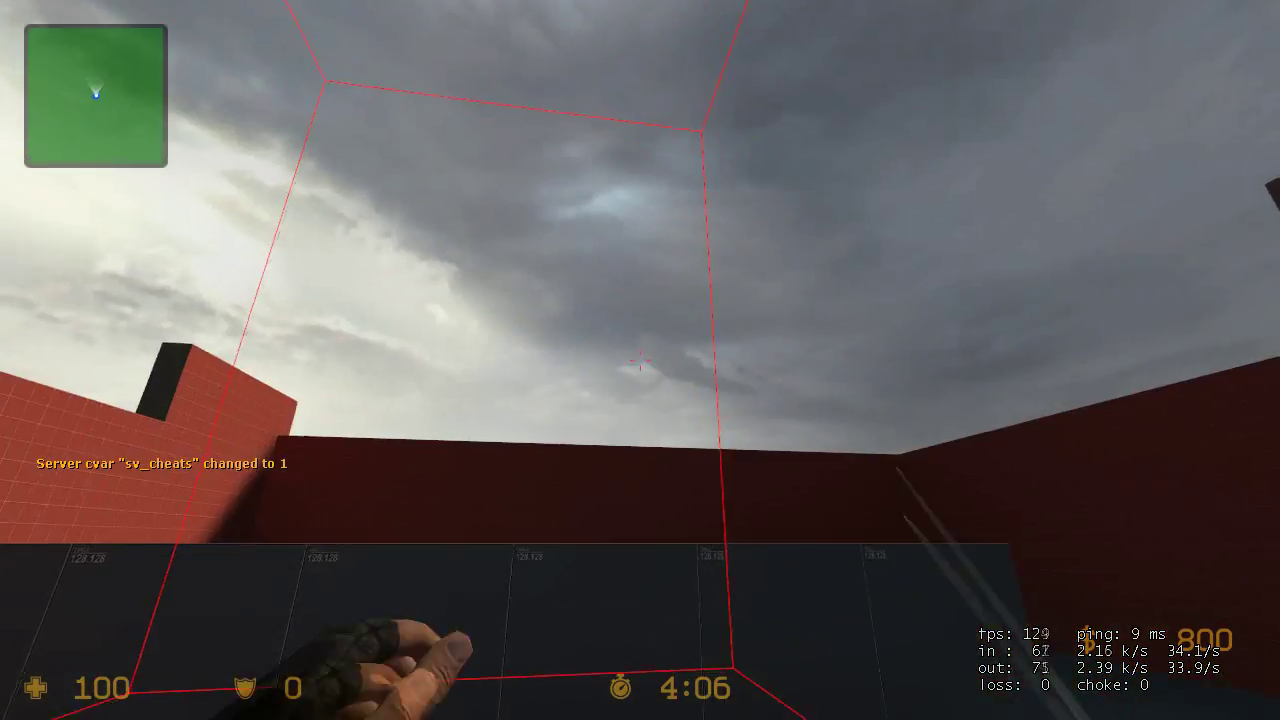
left_click(640, 360)
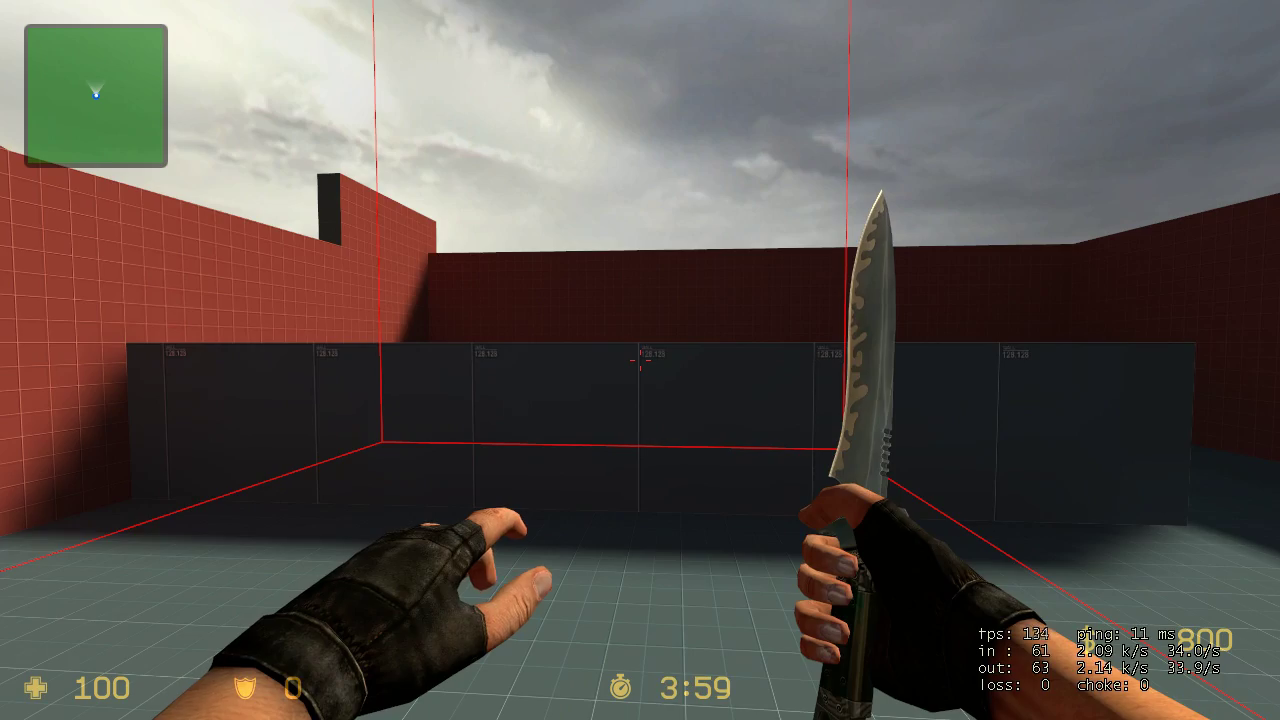
left_click(640, 360)
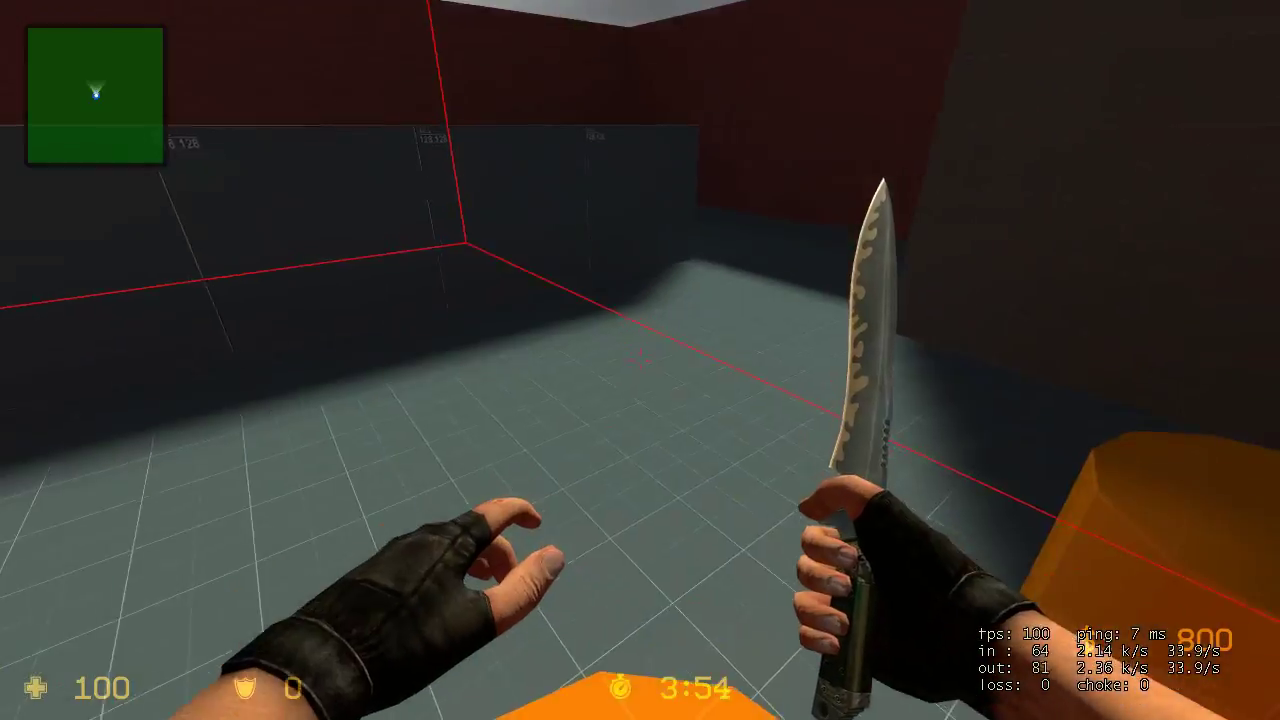
mouse_move(640, 360)
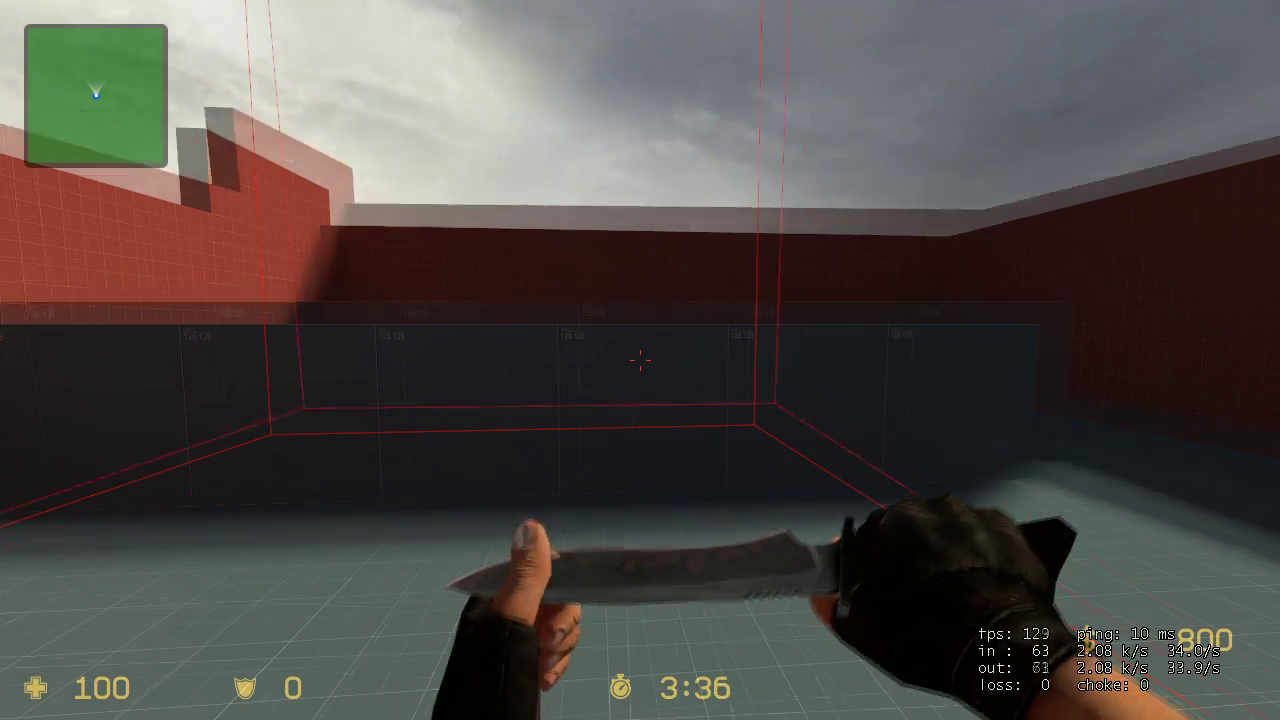
Step: Jump across the tops of the orange cylinders to examine the visleaf boundaries above them
key("w")
key("space")
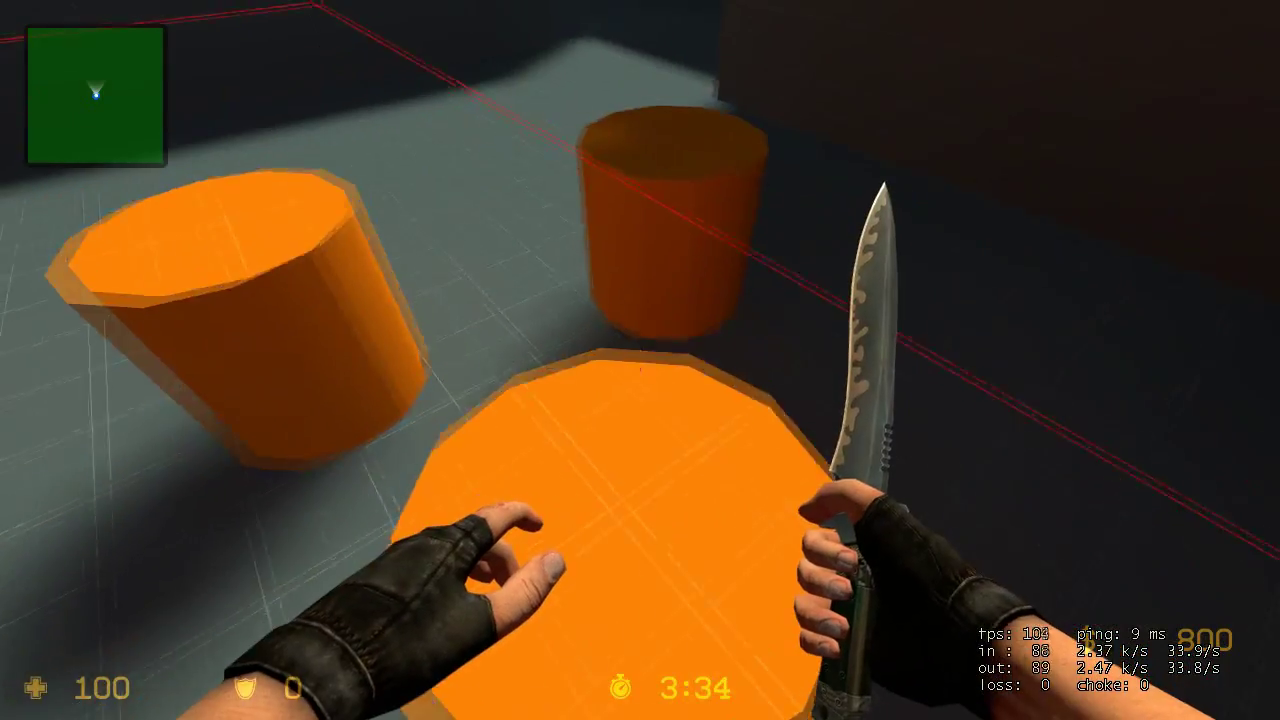
key("space")
left_click(640, 360)
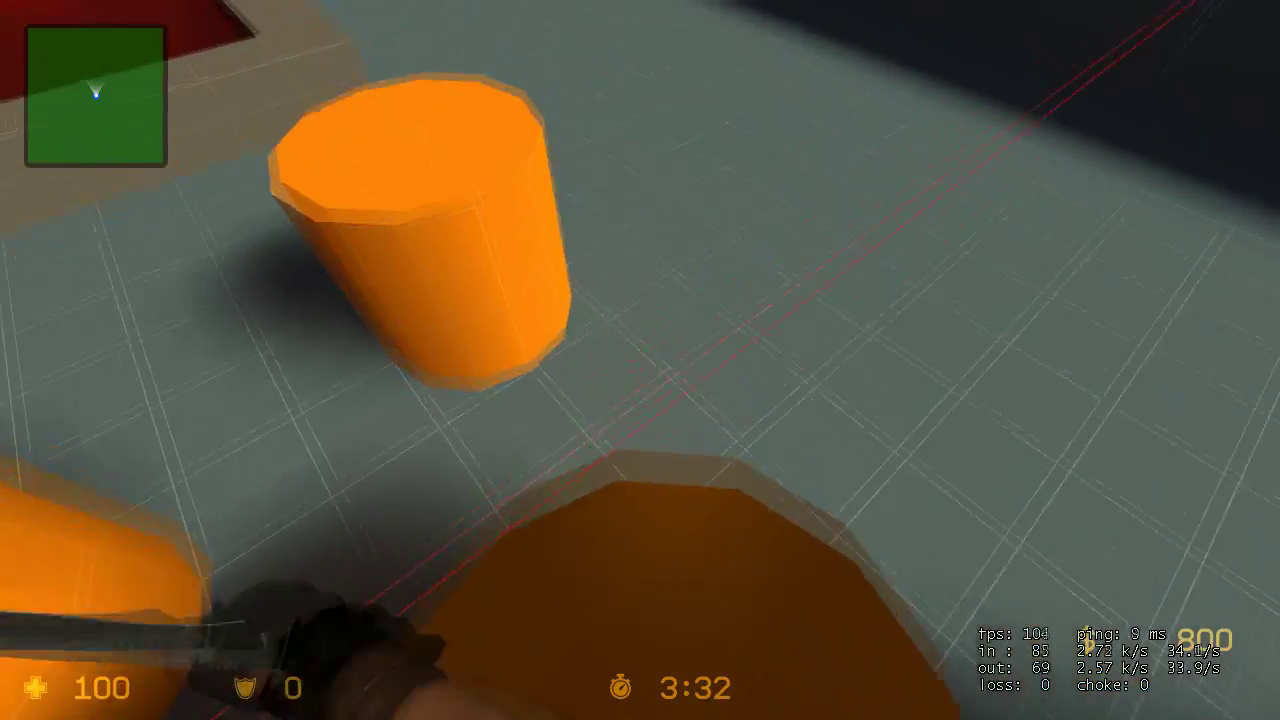
key("w")
key("space")
key("w")
key("space")
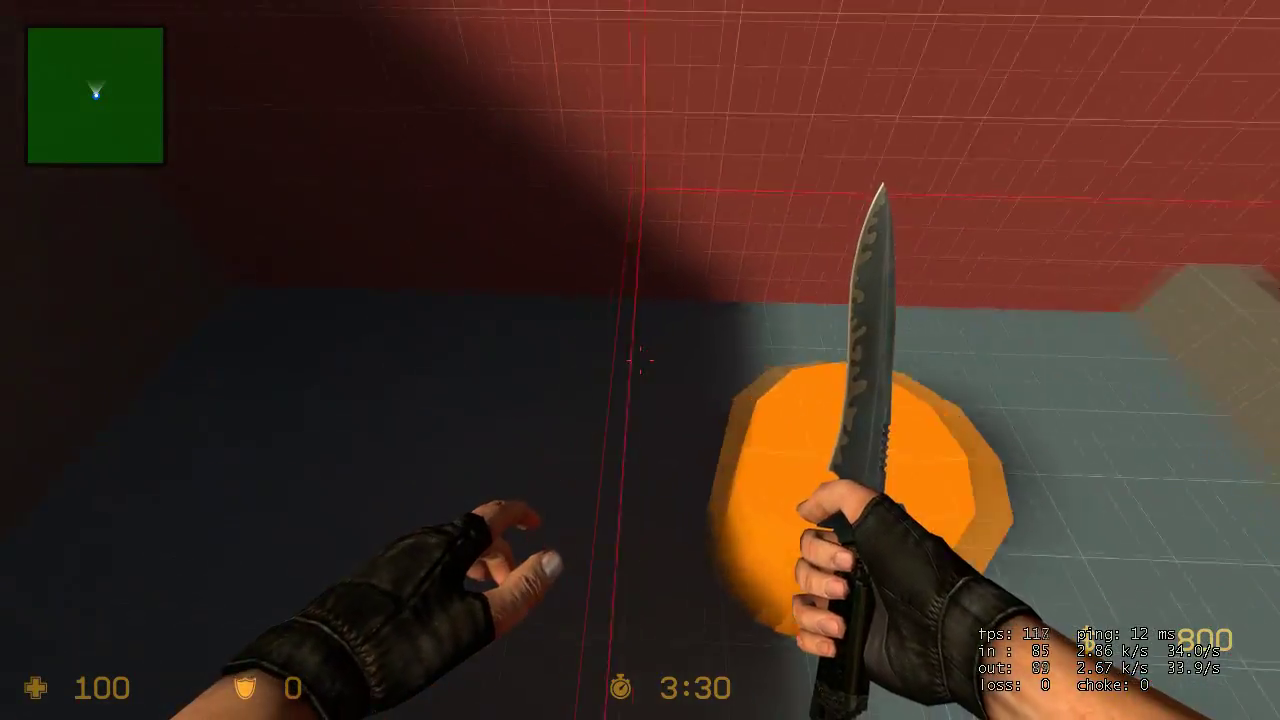
key("space")
left_click(640, 360)
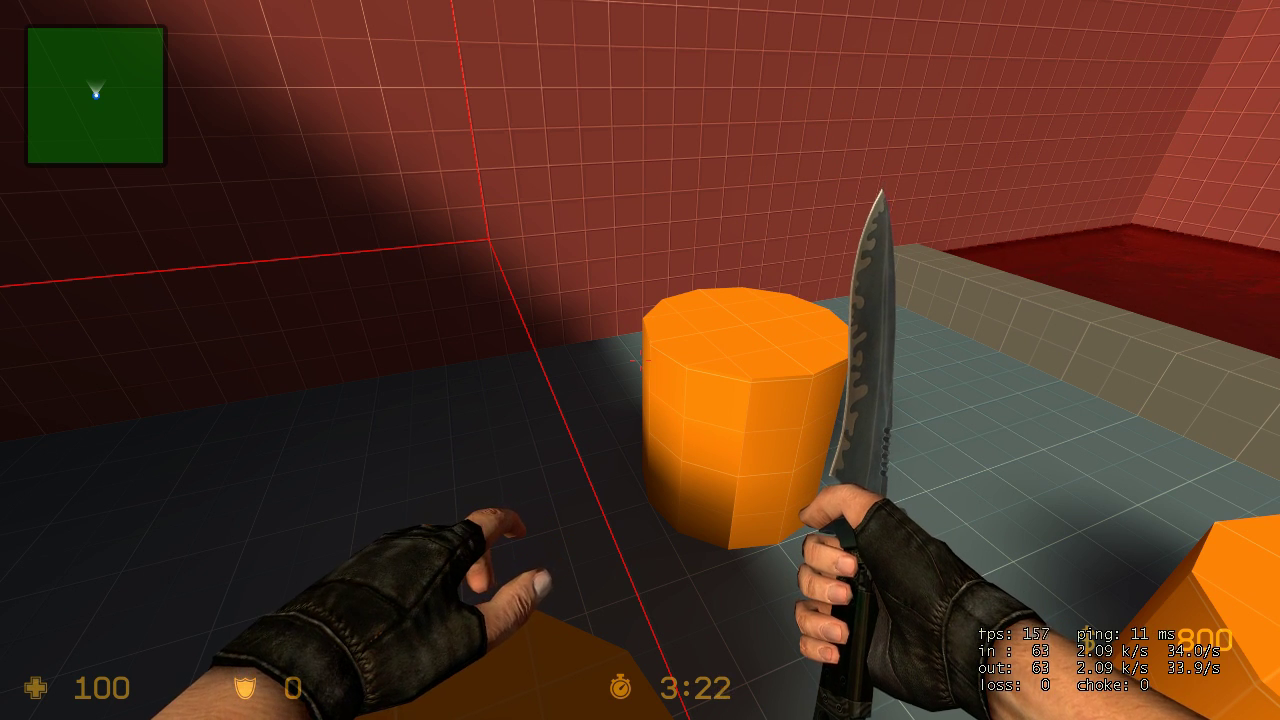
Step: Drop to floor level and walk between the orange cylinders to examine how they split the visleaves
left_click(640, 360)
key("w")
key("space")
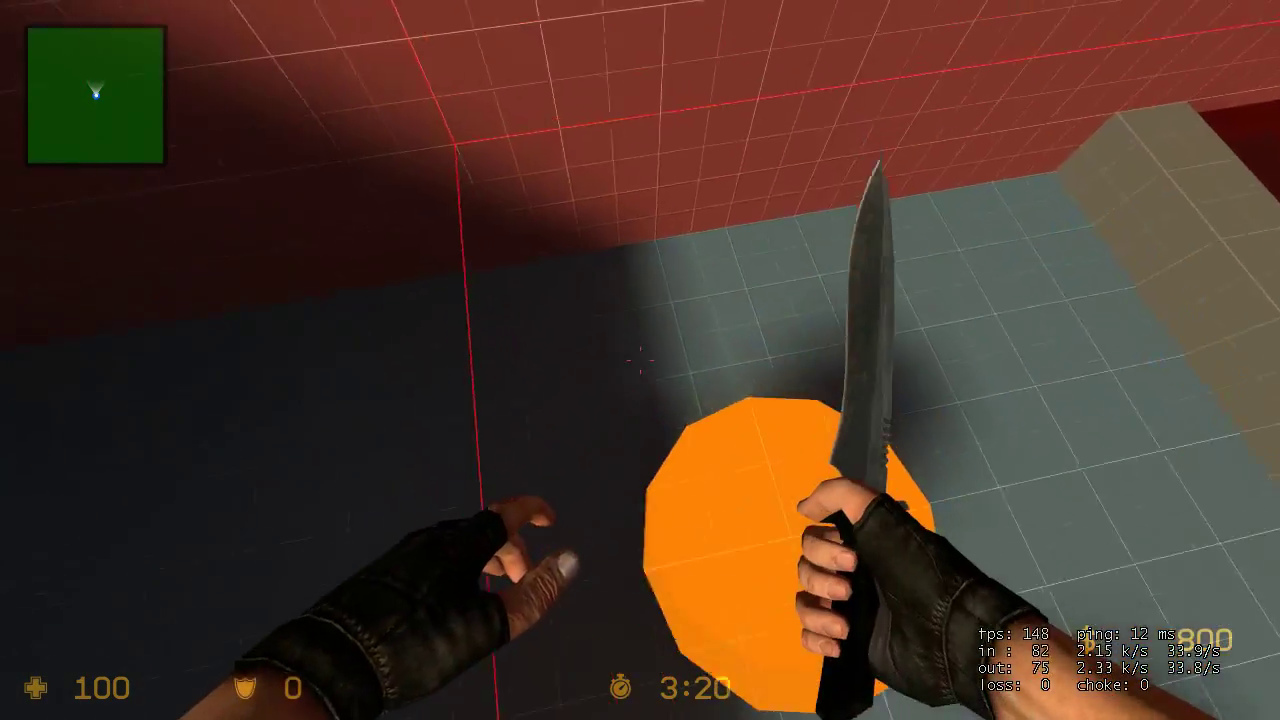
key("w")
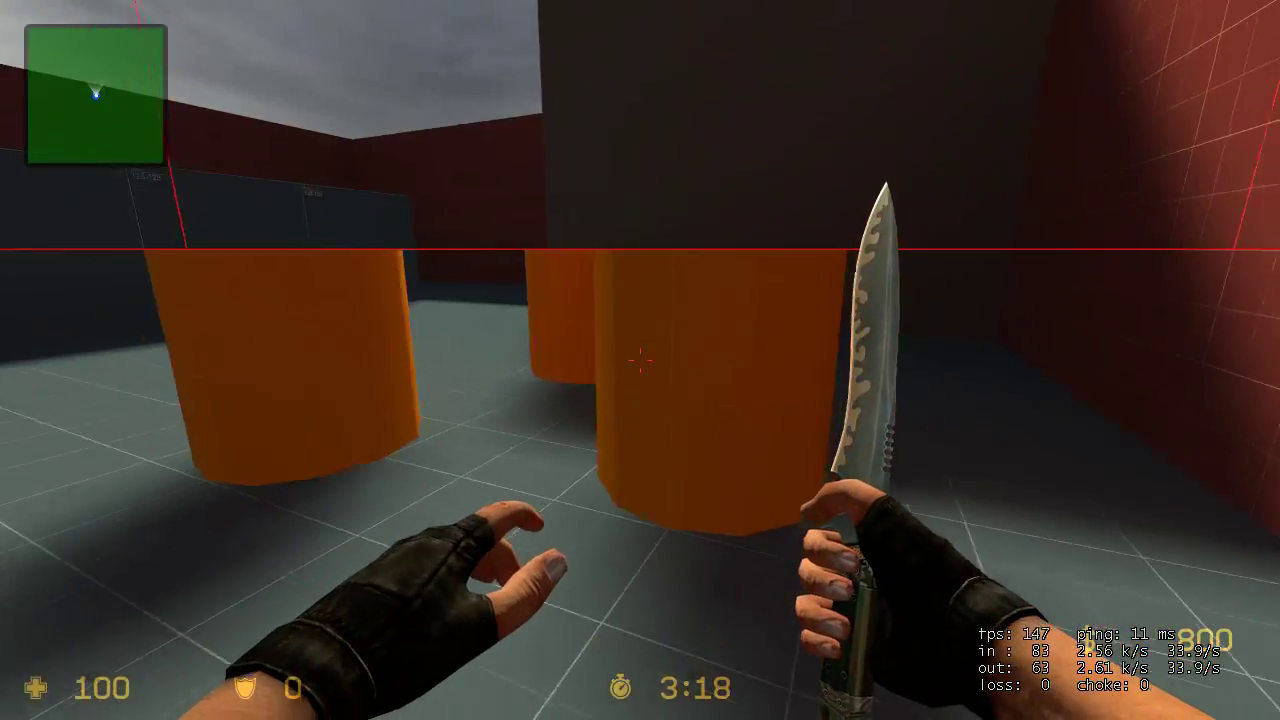
key("w")
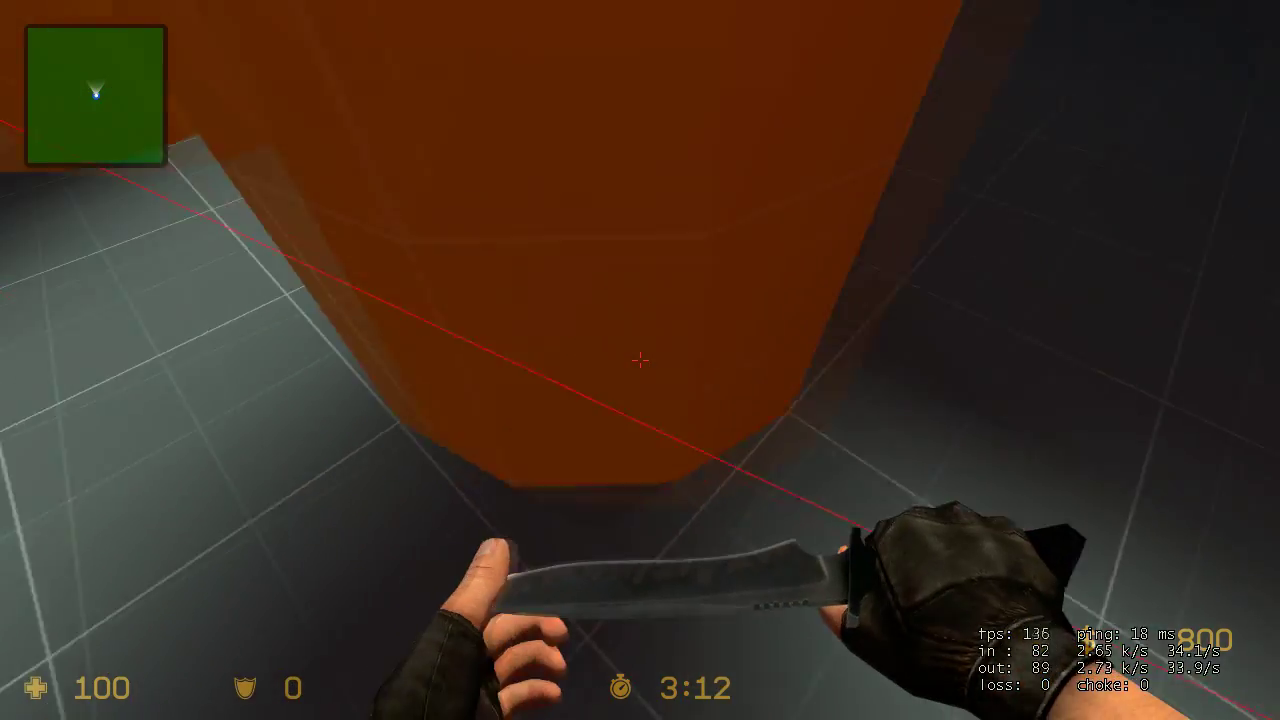
key("d")
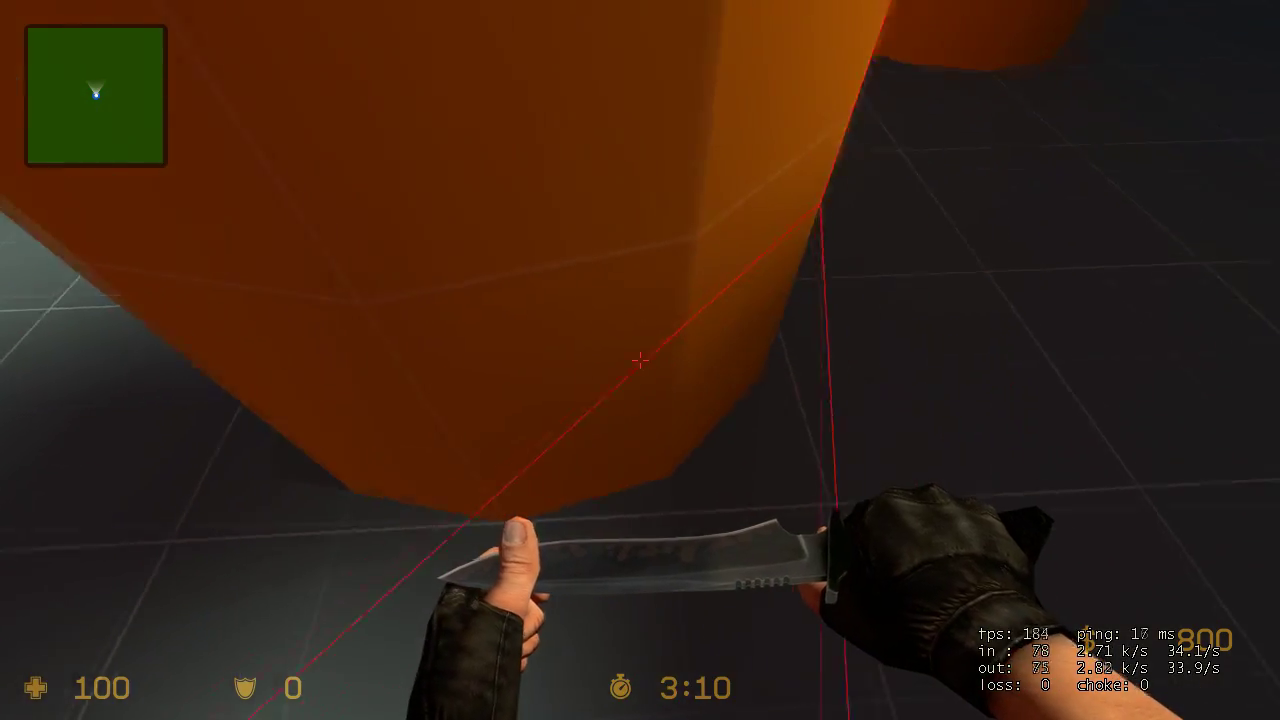
key("d")
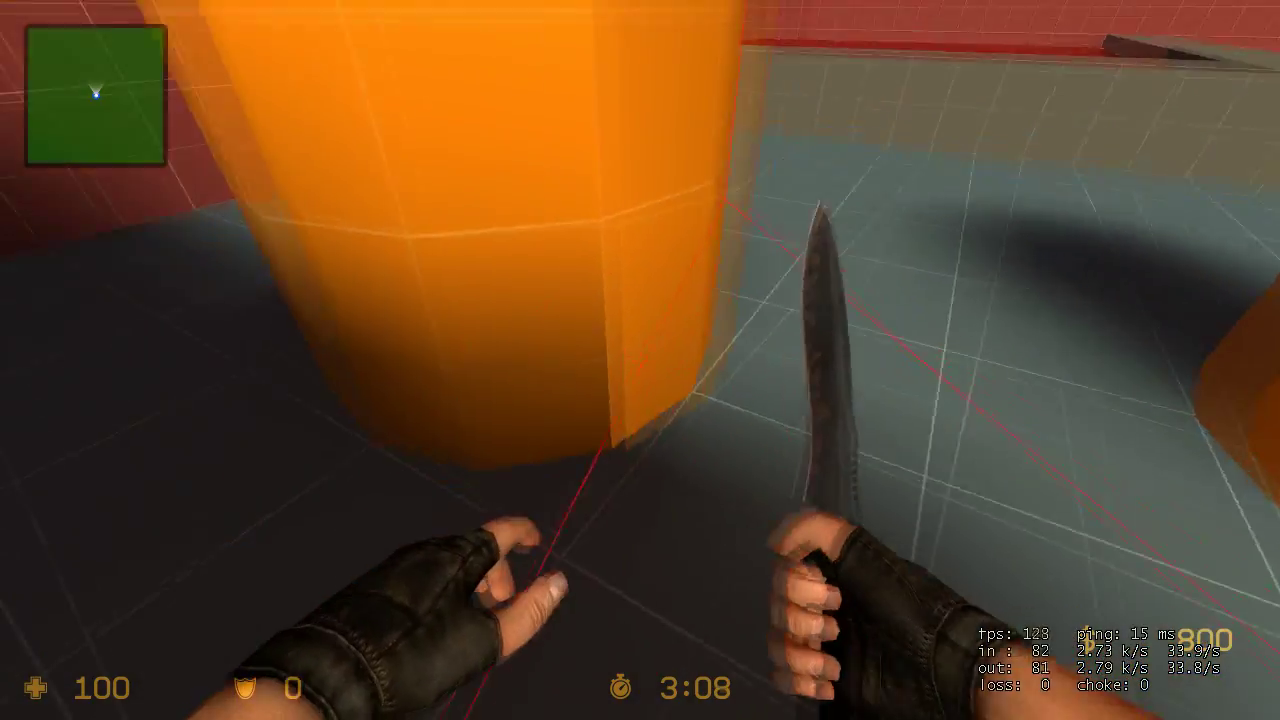
key("w")
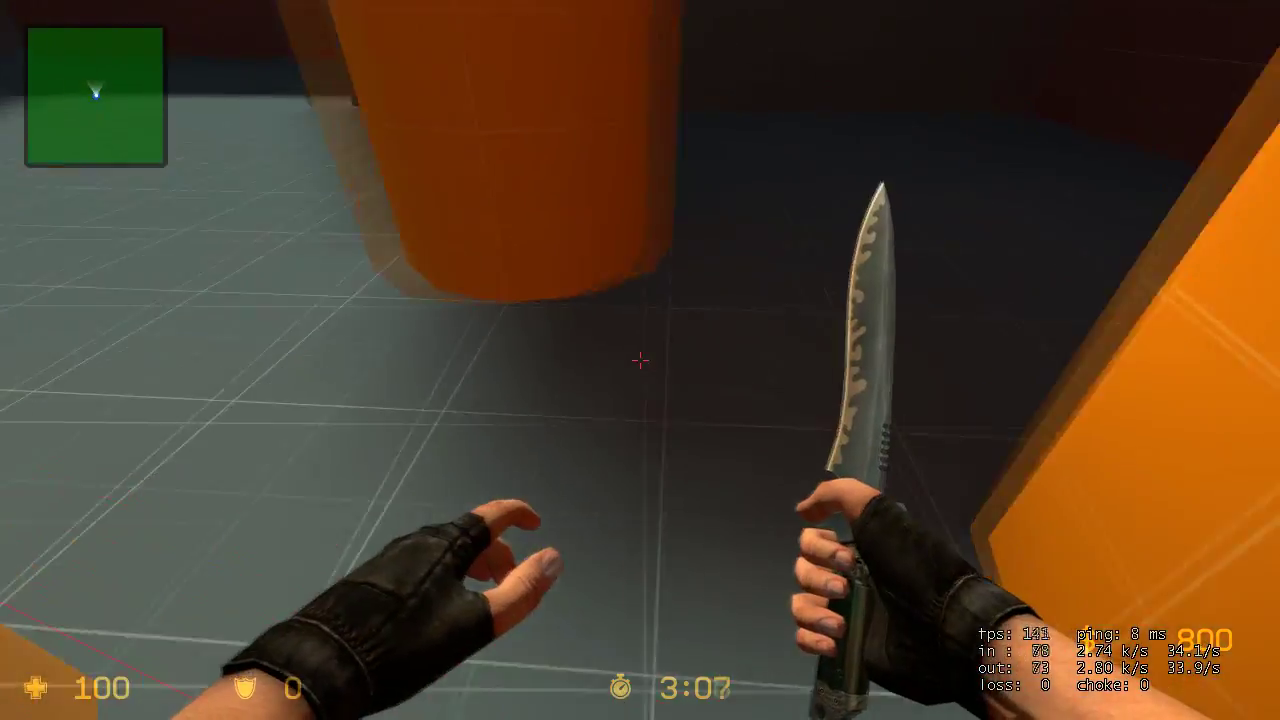
Step: Circle the orange cylinder and back away from it to examine the visleaf outline crossing its base and top
key("d")
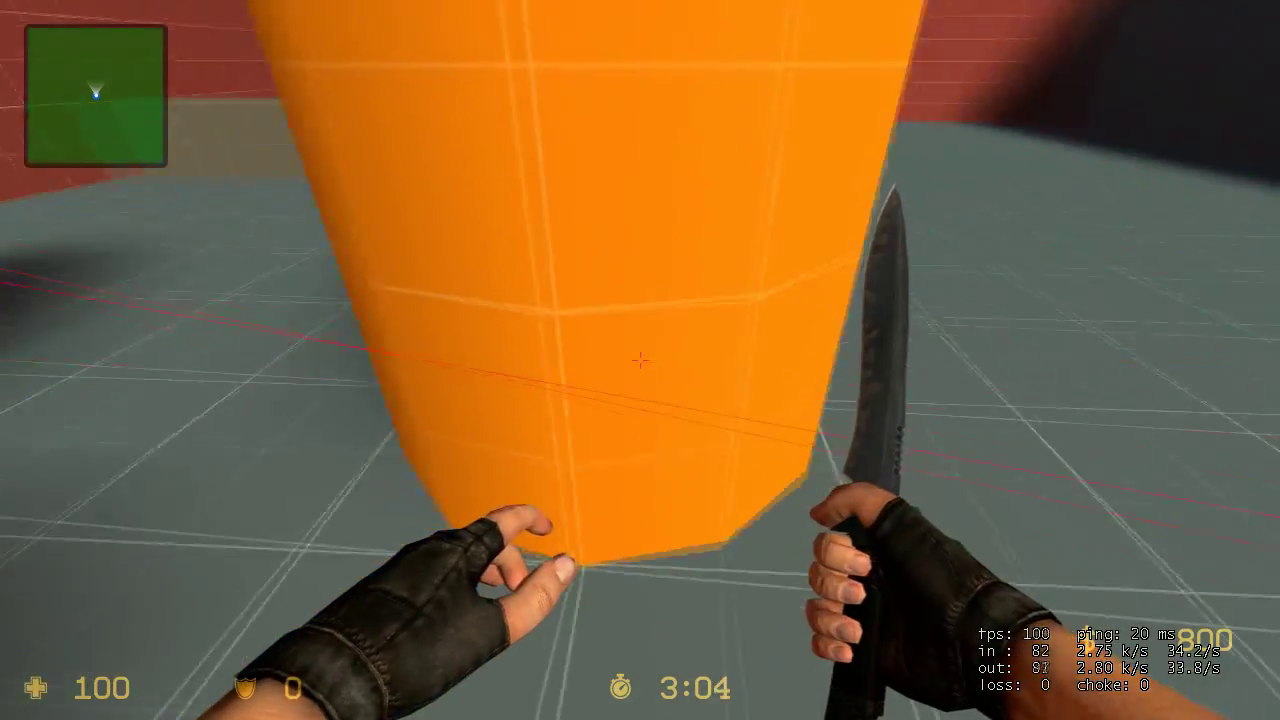
key("d")
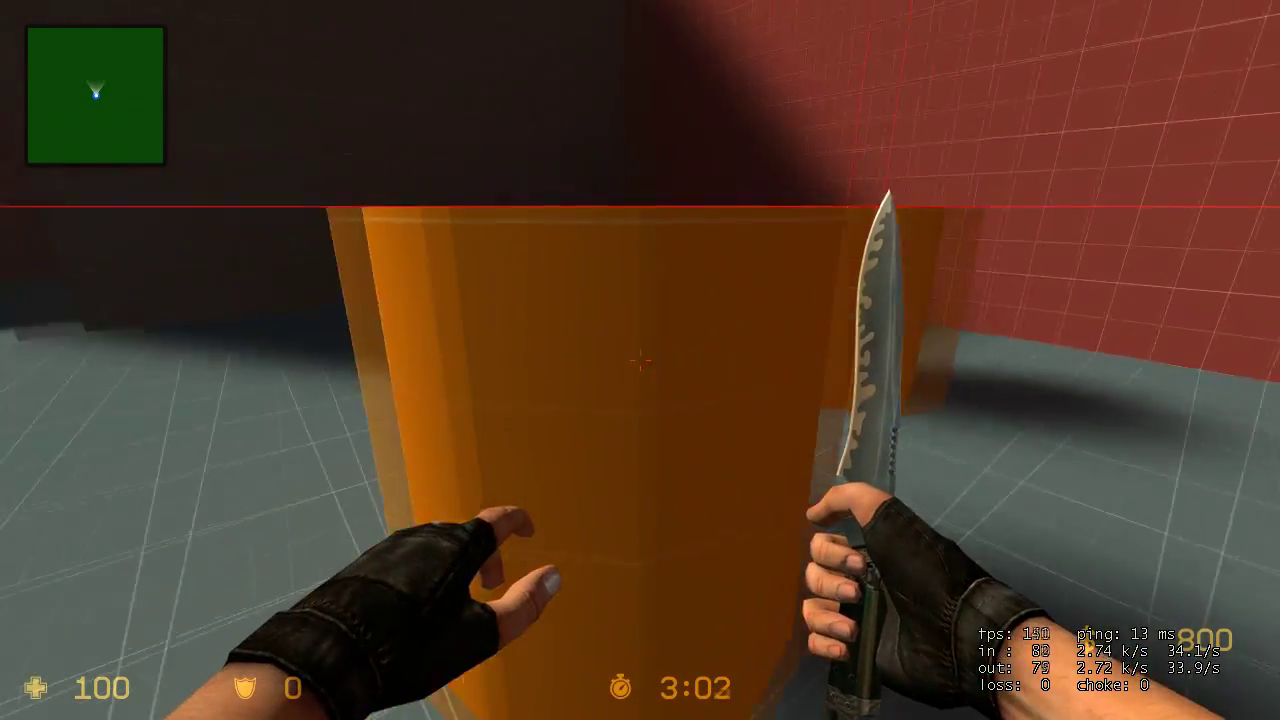
key("s")
key("f")
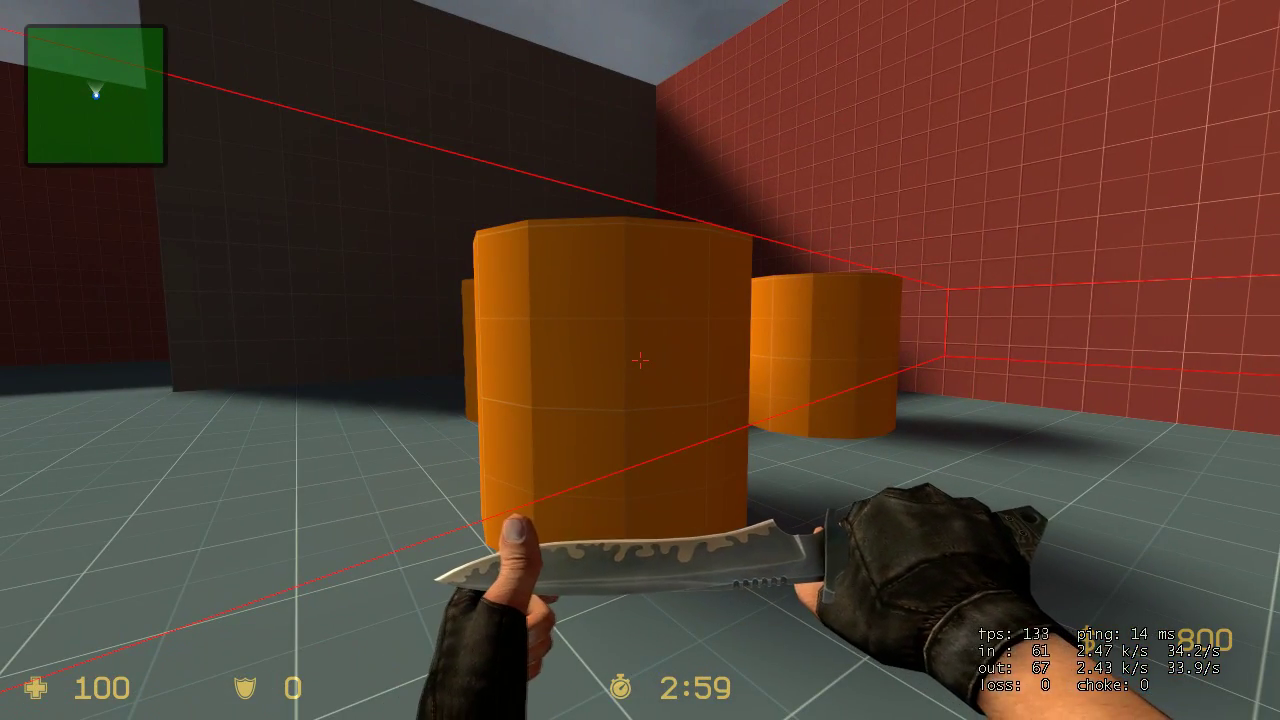
key("ctrl")
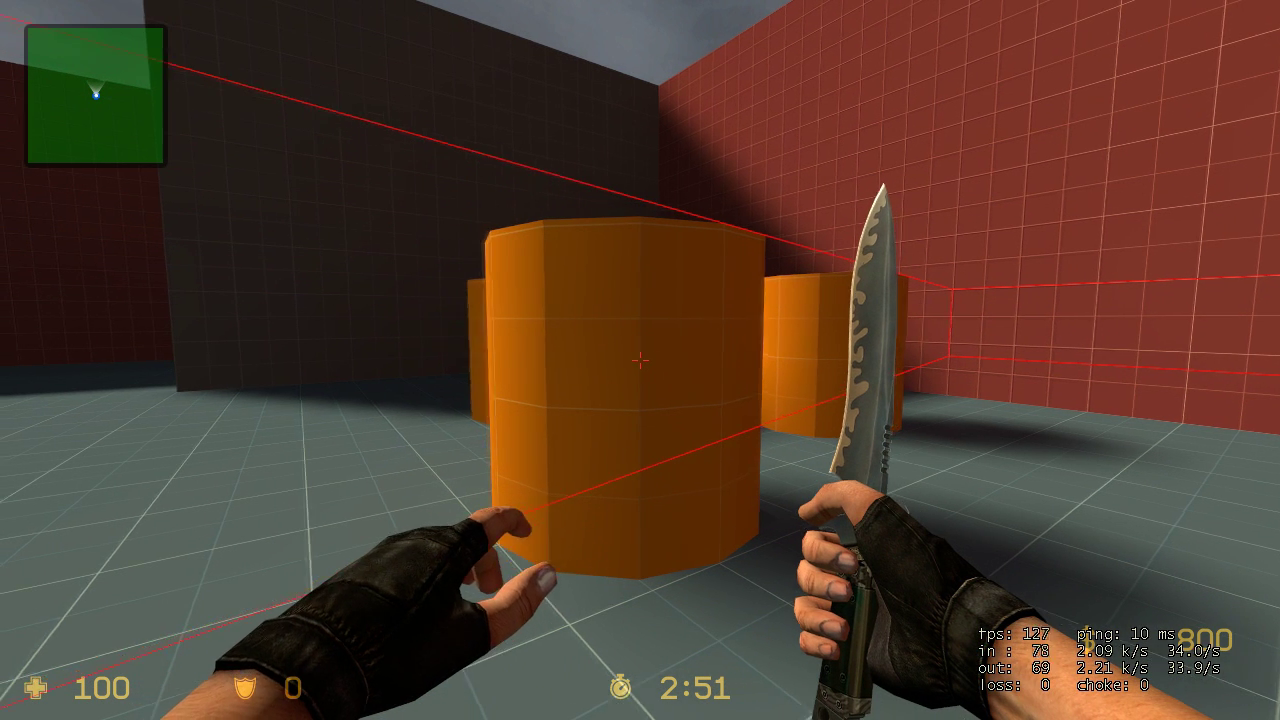
key("a")
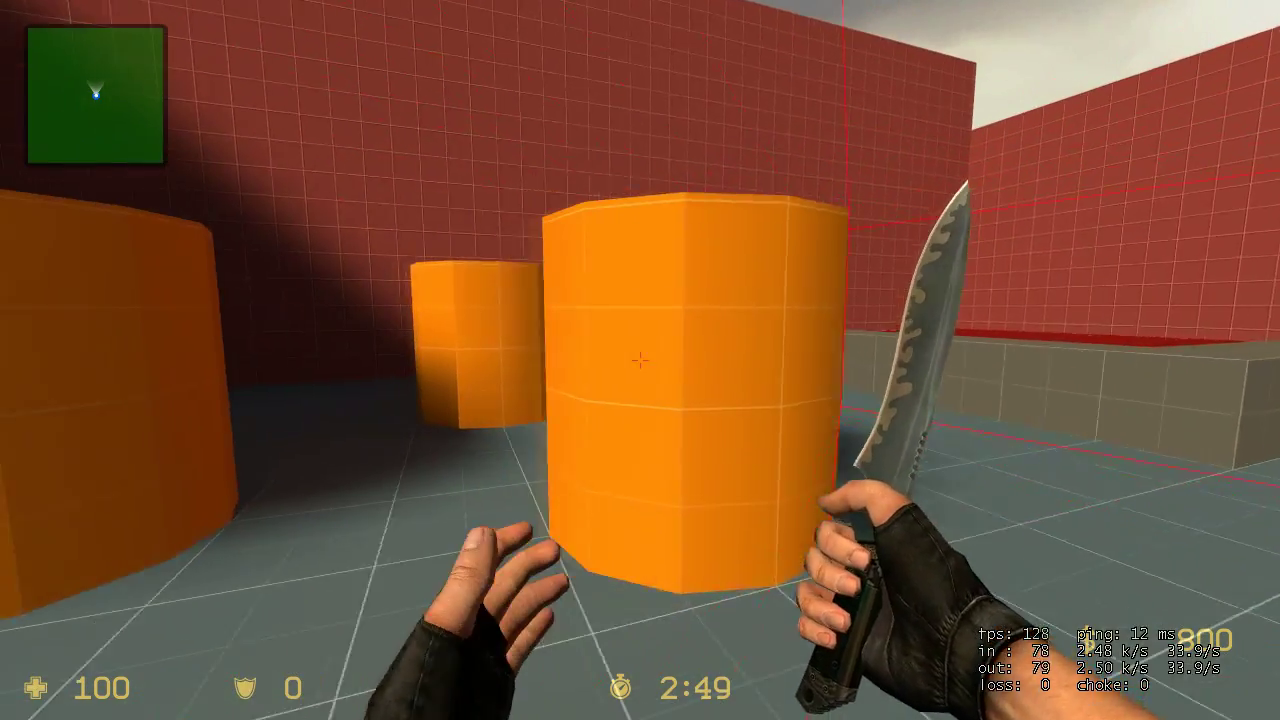
Step: Move through the gaps between the orange cylinders to examine the narrow visleaves cut along their sides
left_click(640, 360)
key("w")
key("a")
left_click(640, 360)
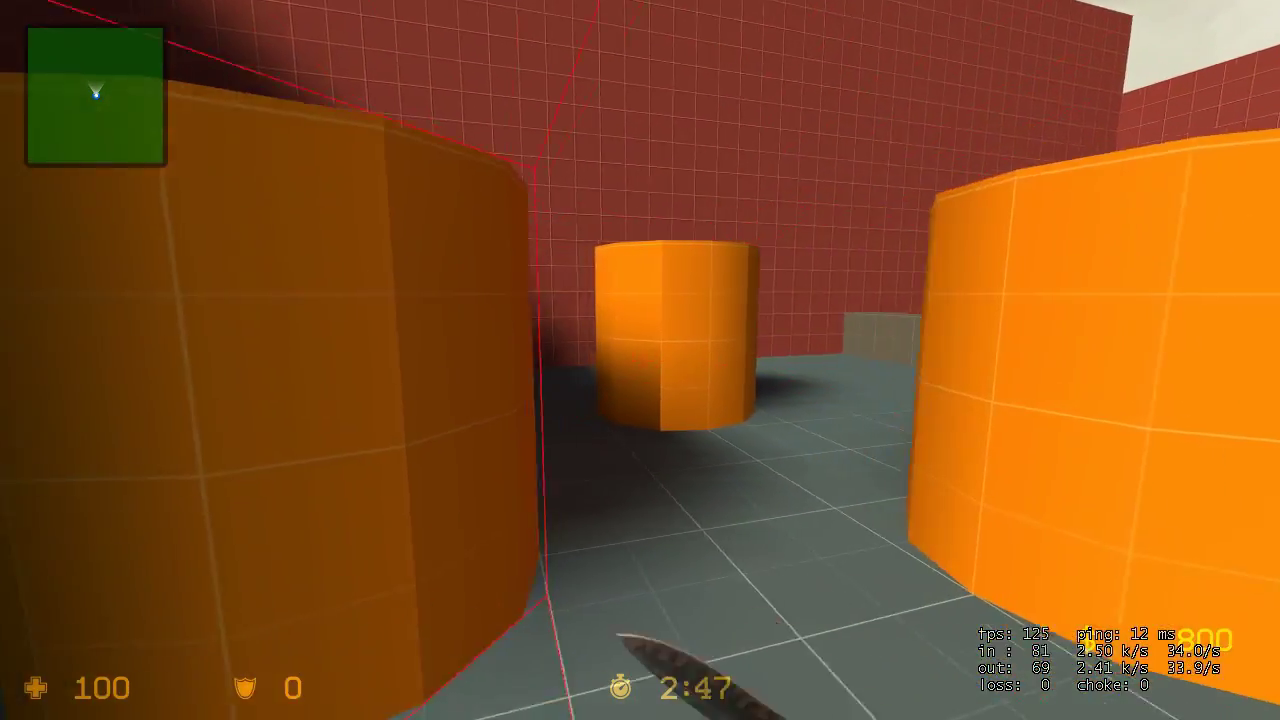
key("w")
key("a")
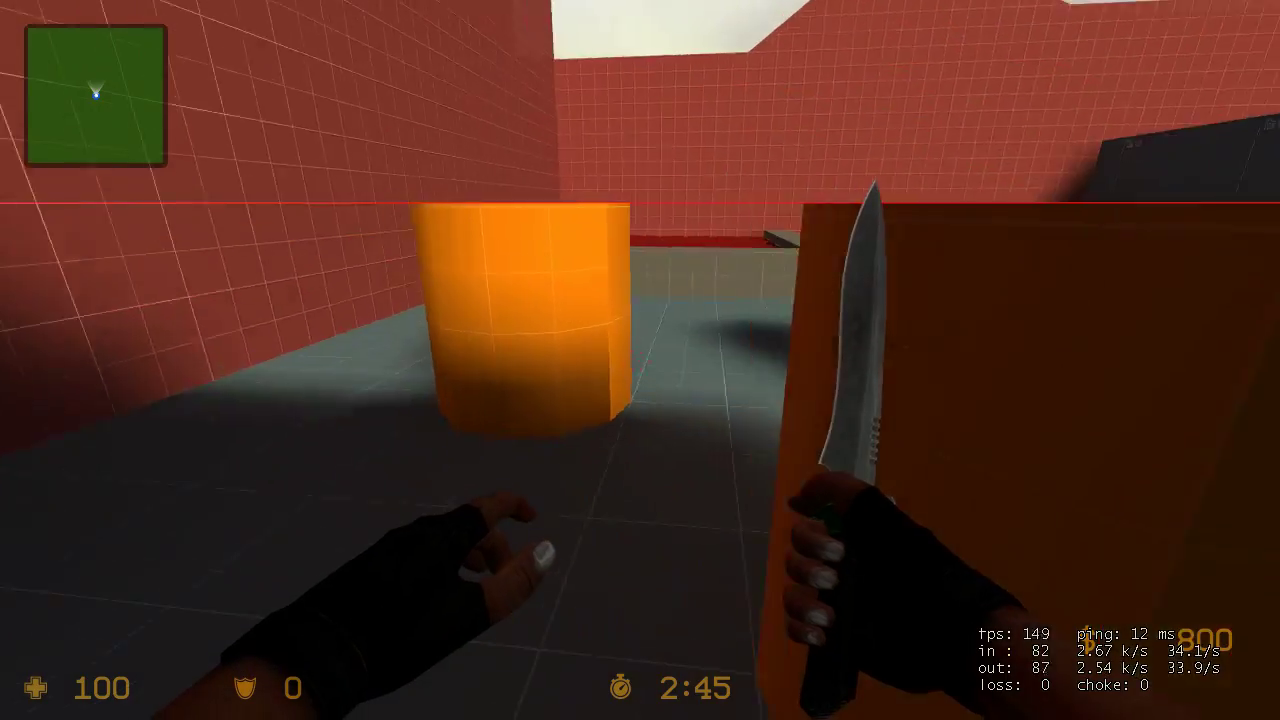
Step: Go to the raised red pool and move along its rim to examine the visleaf boundaries at its corner
left_click(640, 360)
key("w")
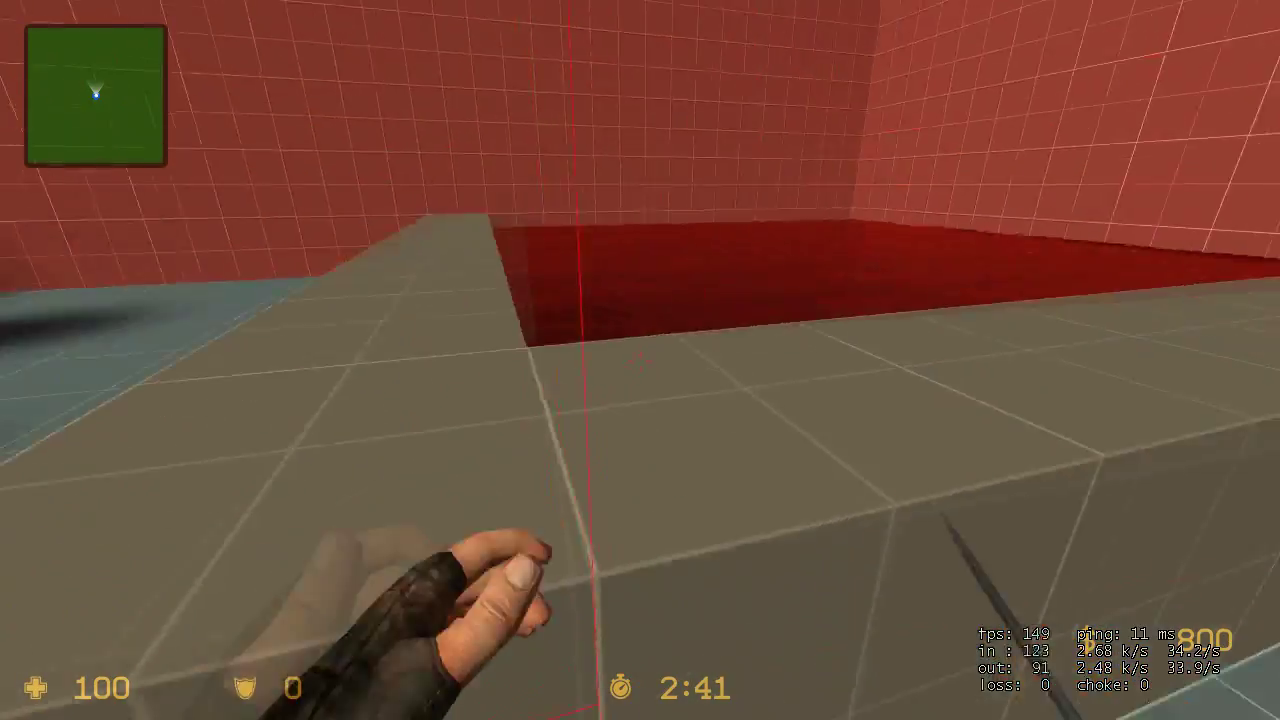
left_click(640, 360)
left_click(640, 360)
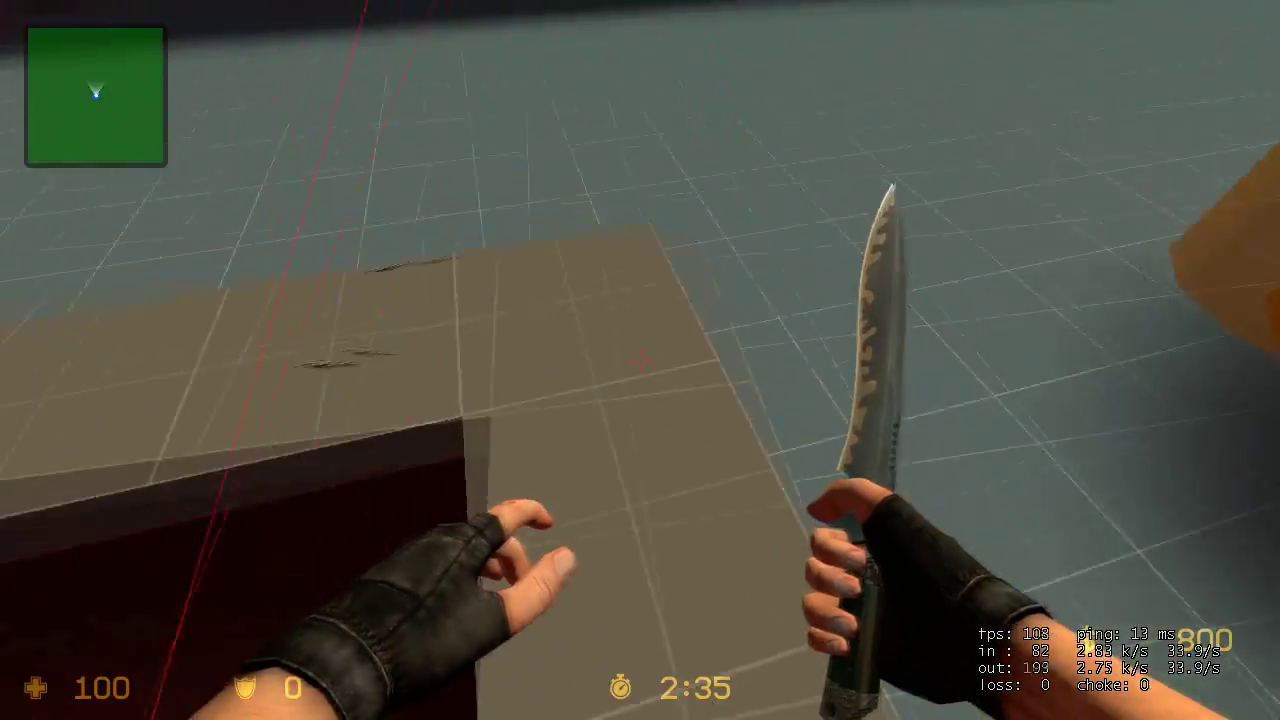
left_click(640, 360)
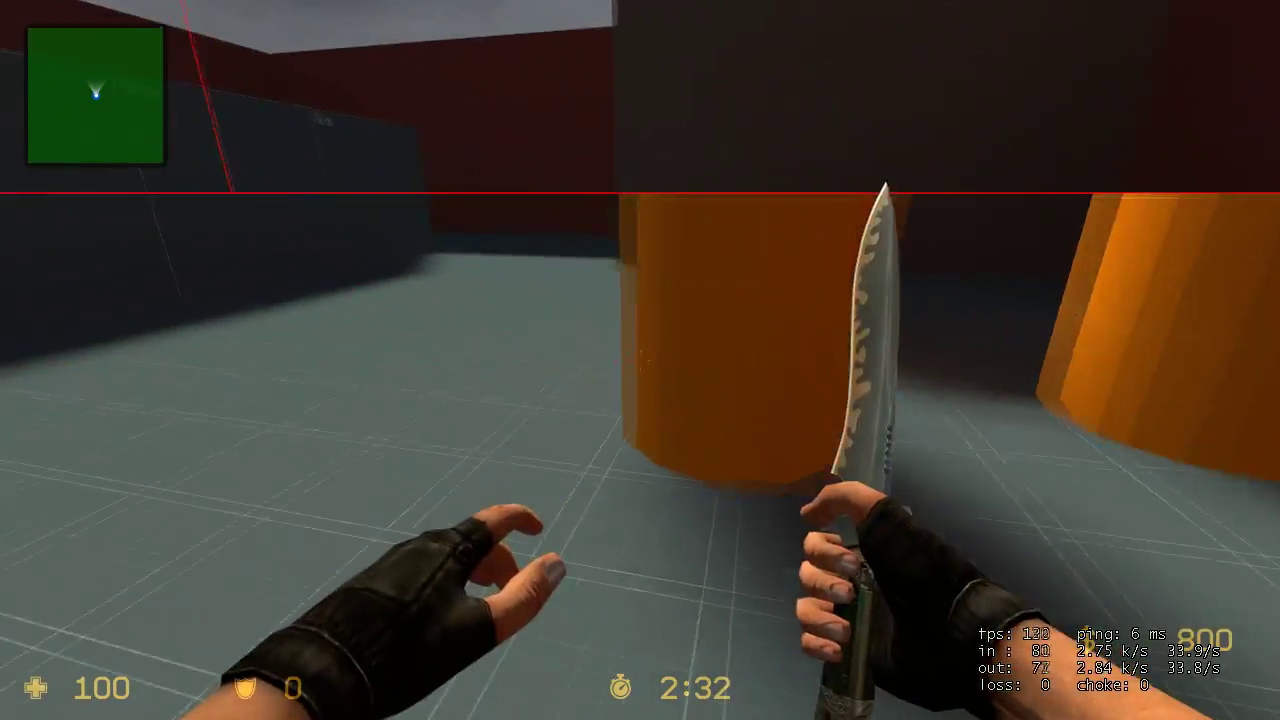
Step: Walk past the freestanding tan wall and look up to examine the visleaf edges against the sky
left_click(640, 360)
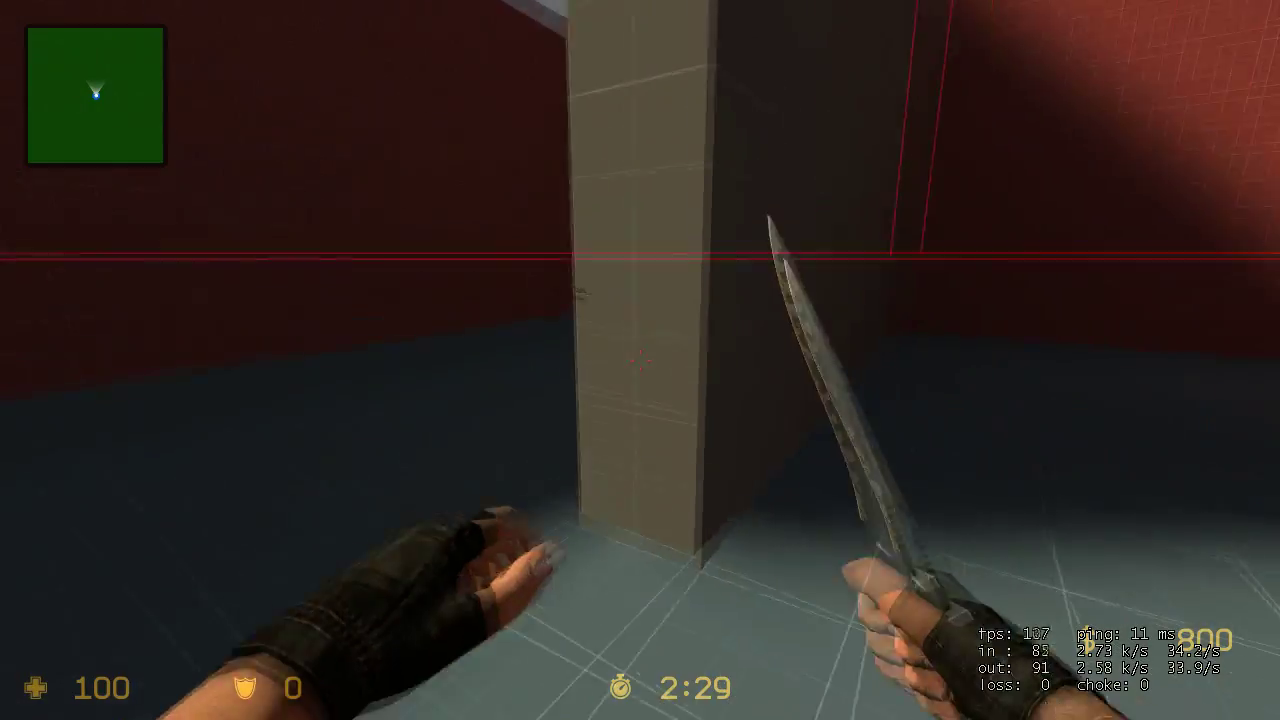
key("w")
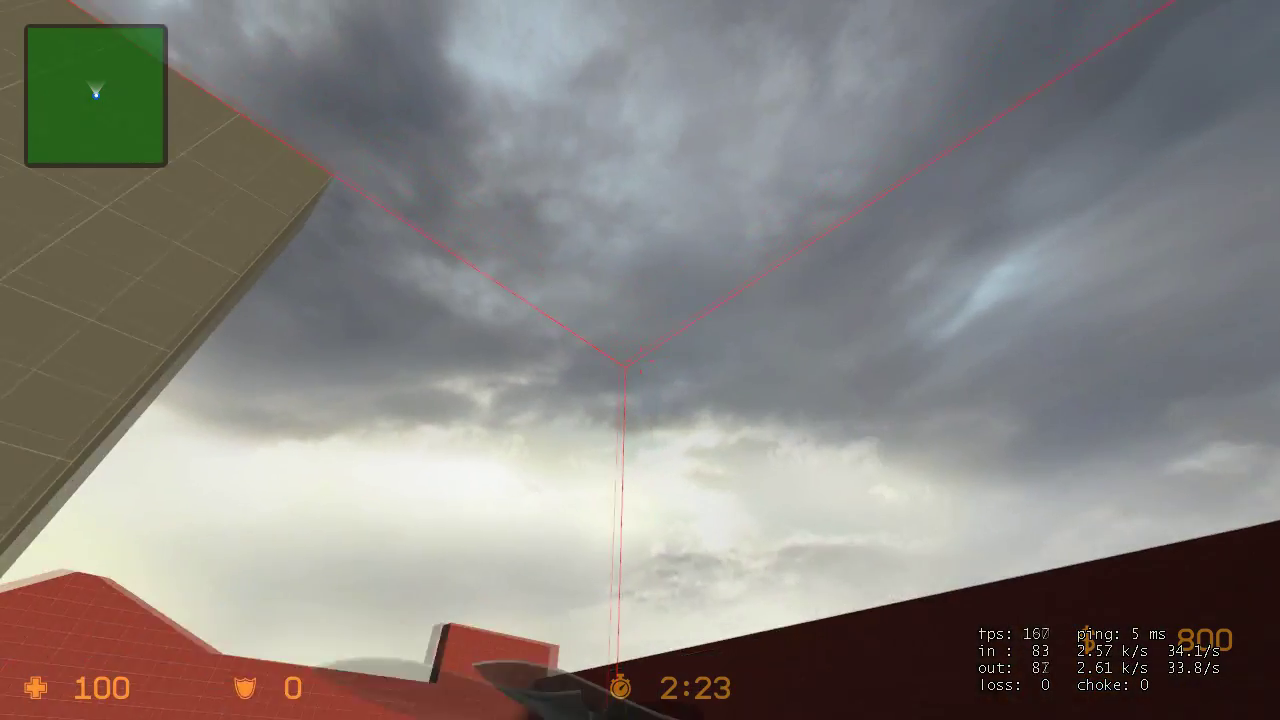
key("w")
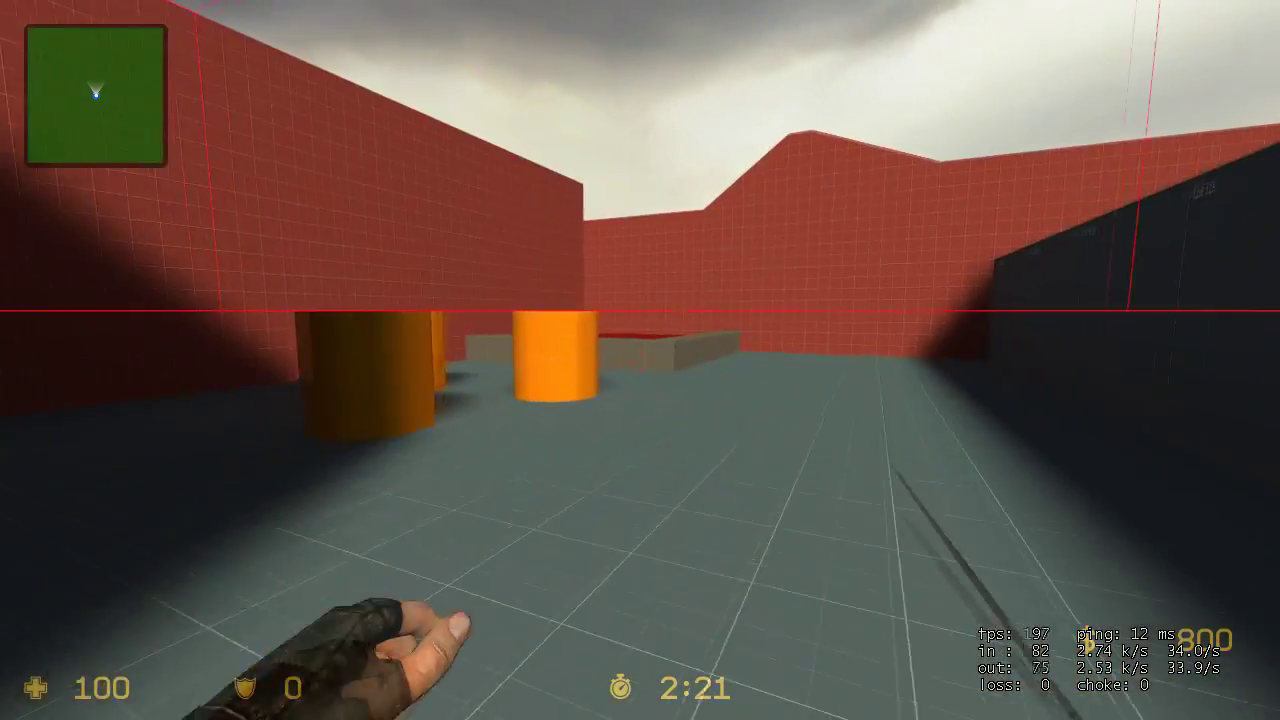
key("w")
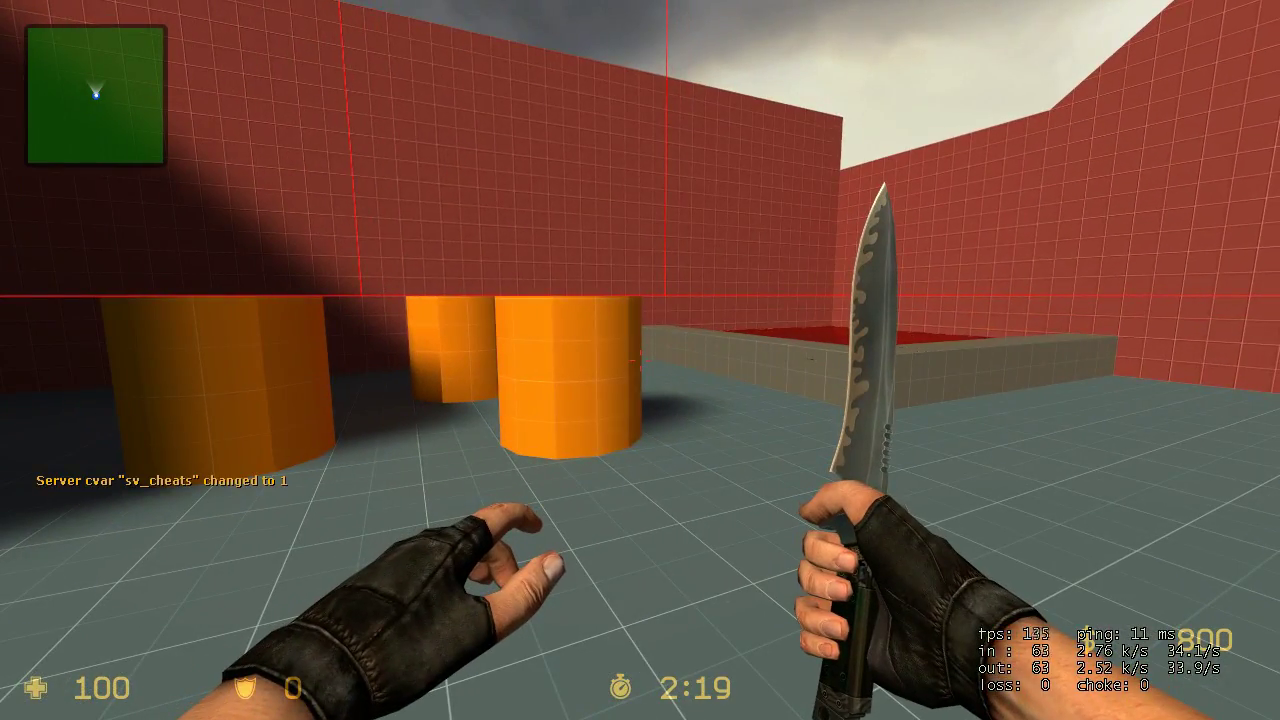
Step: Fly above the red pool and past the outer wall to examine the visleaf outlines from above
key("w")
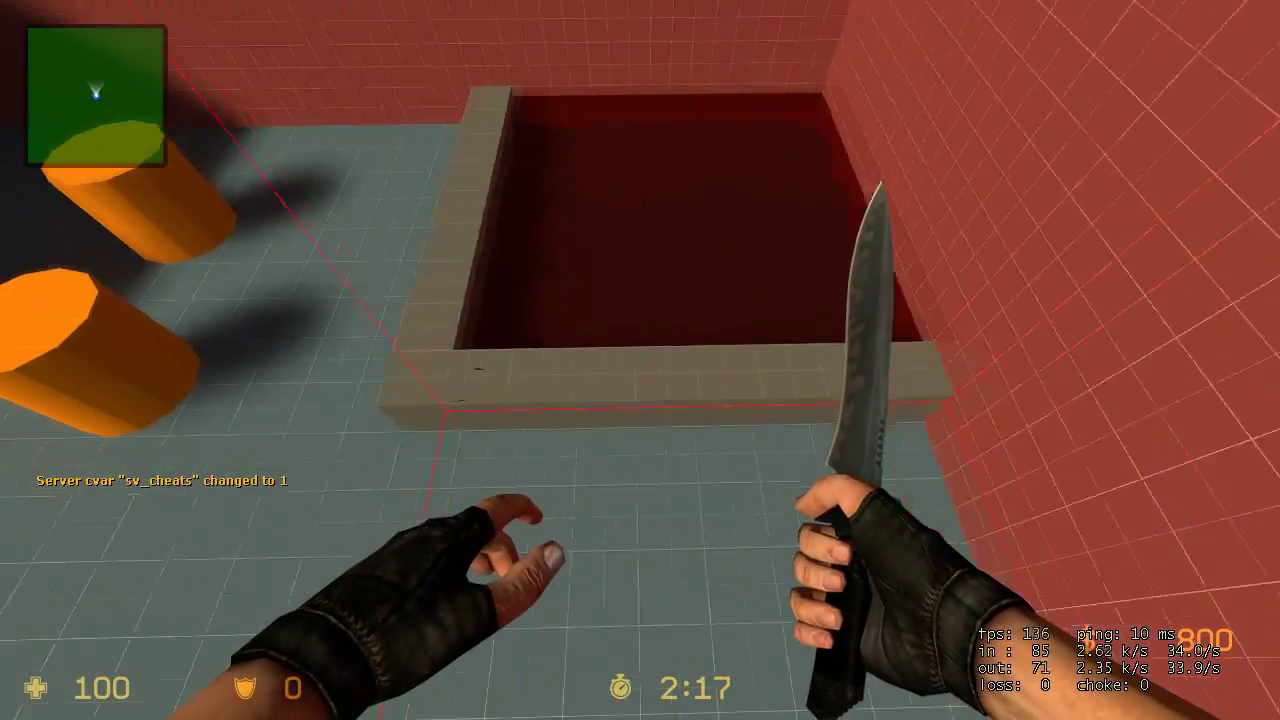
key("s")
key("w")
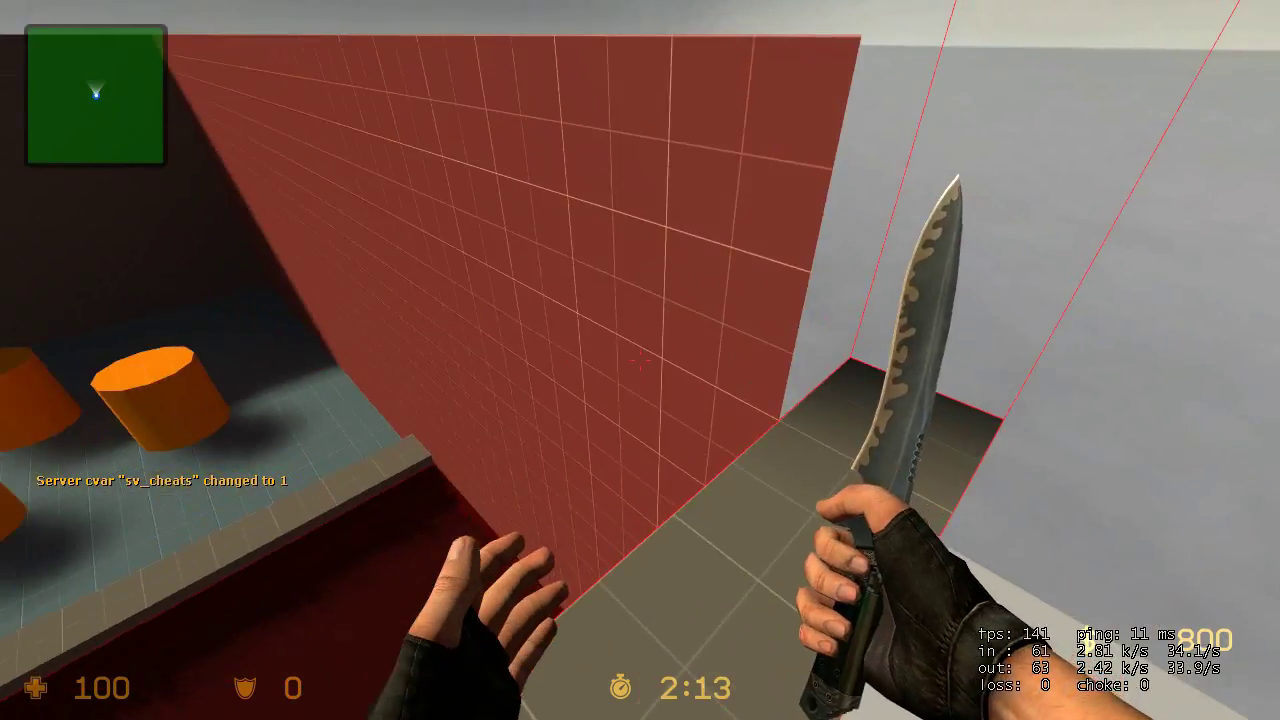
left_click(640, 360)
key("s")
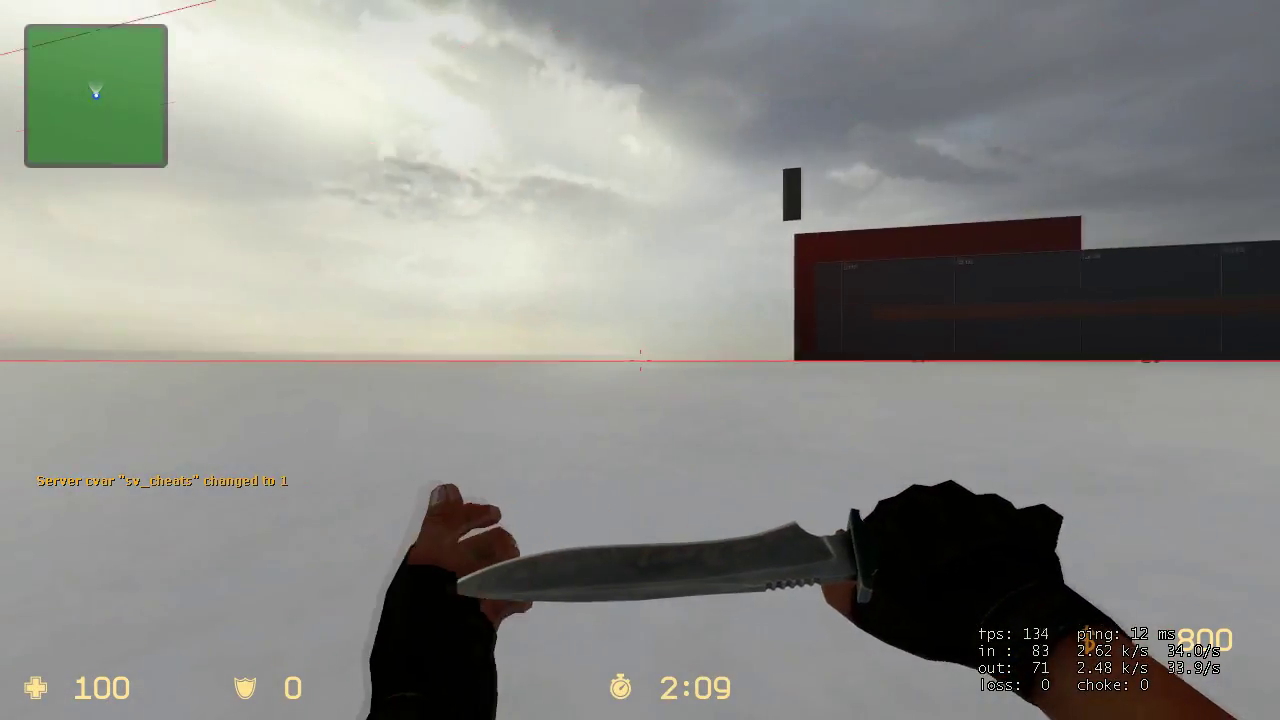
Step: Fly around outside the map walls to examine the visleaves in the empty space inside the skybox
key("w")
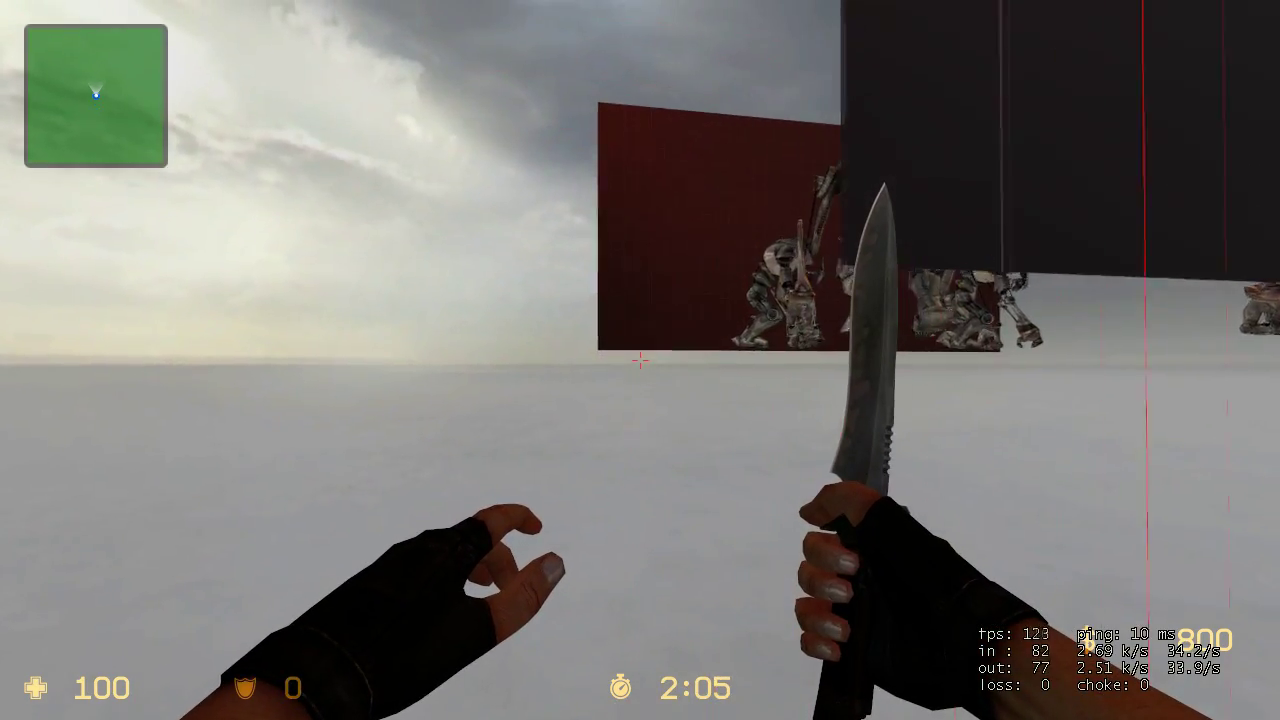
left_click(640, 360)
left_click(640, 360)
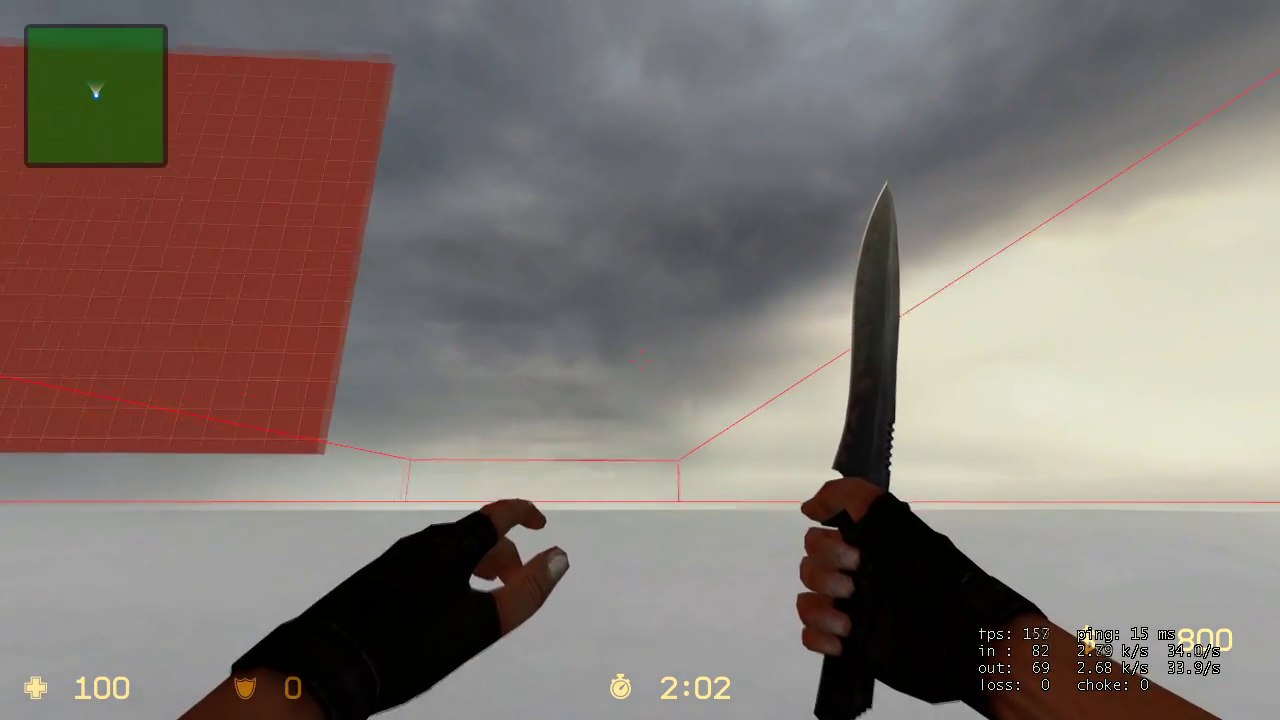
left_click(640, 360)
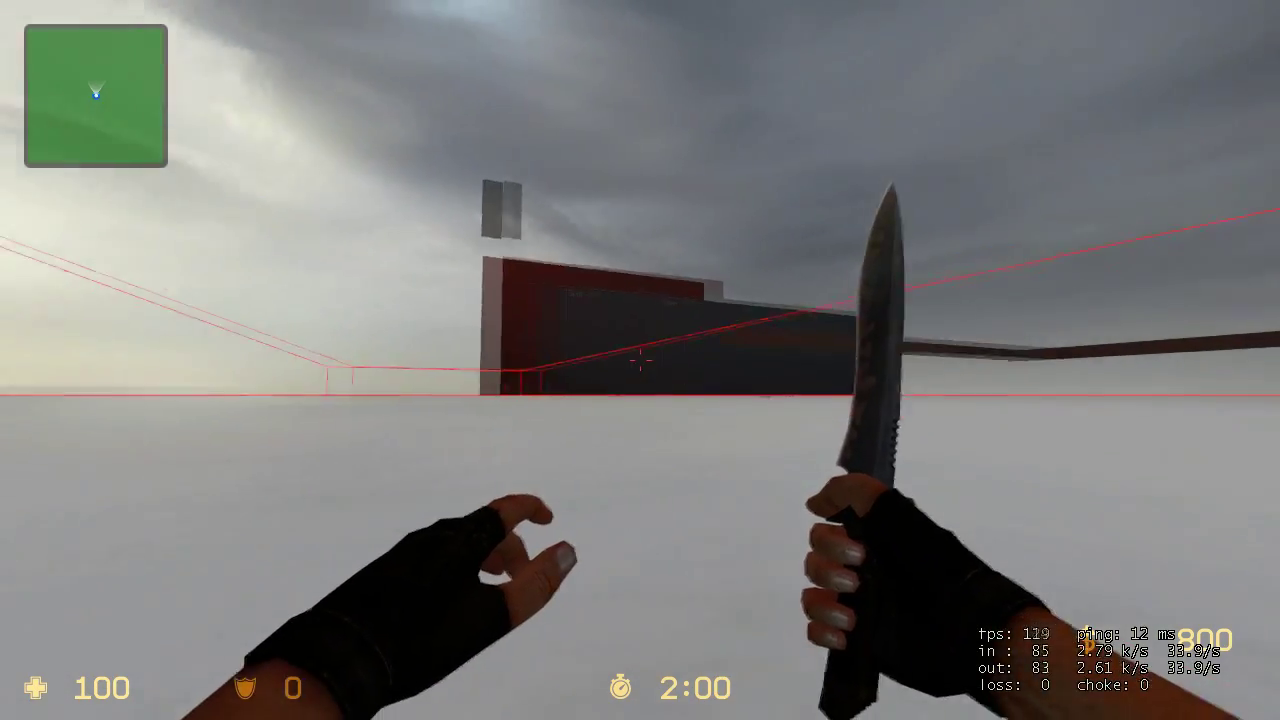
left_click(640, 360)
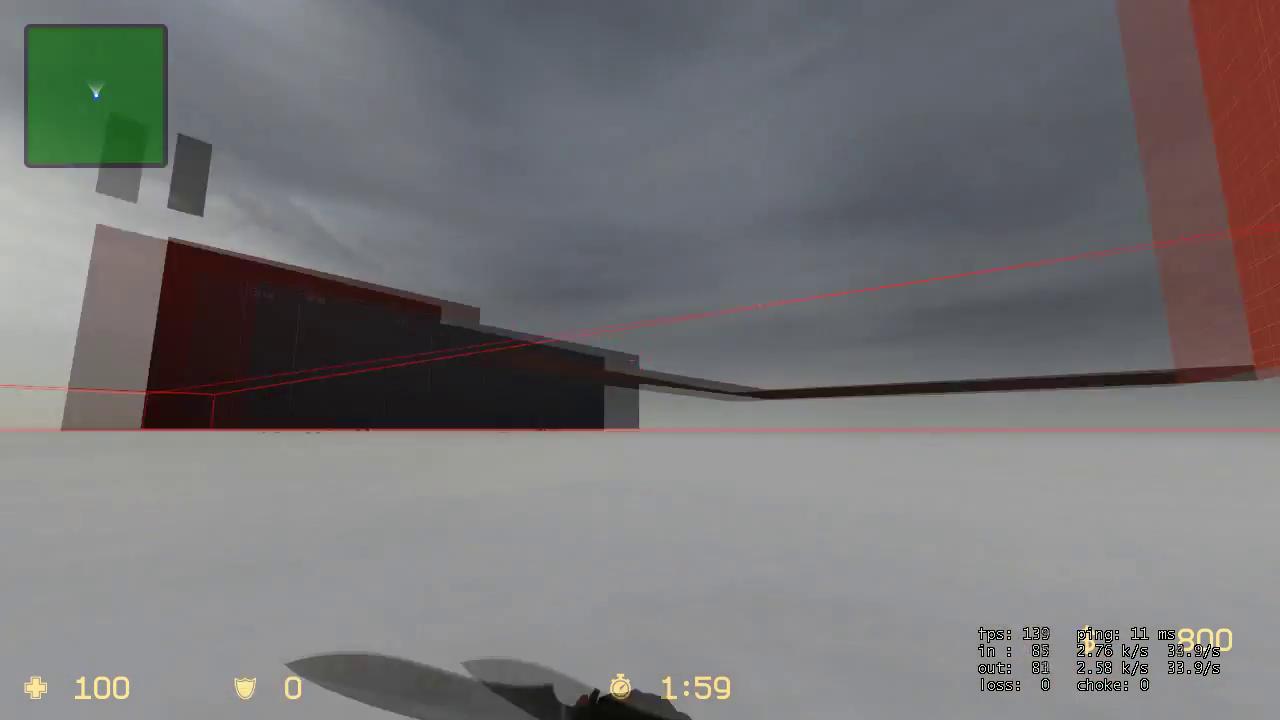
left_click(640, 360)
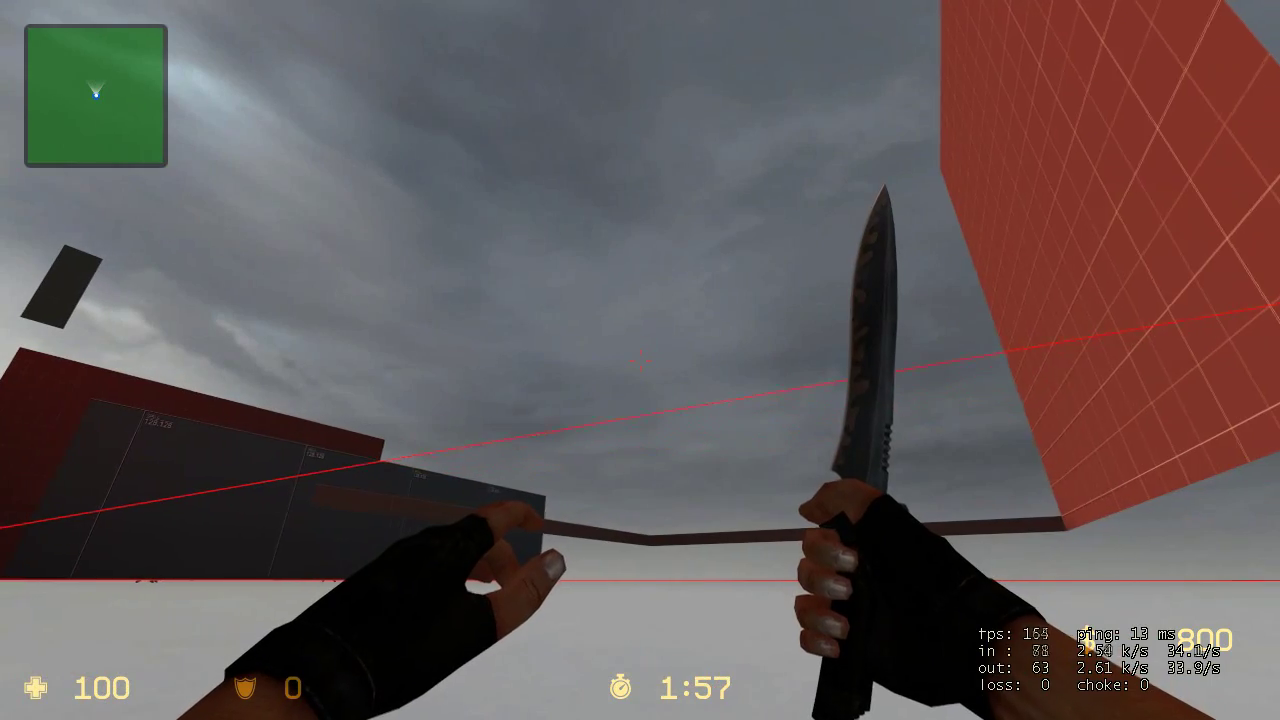
key("s")
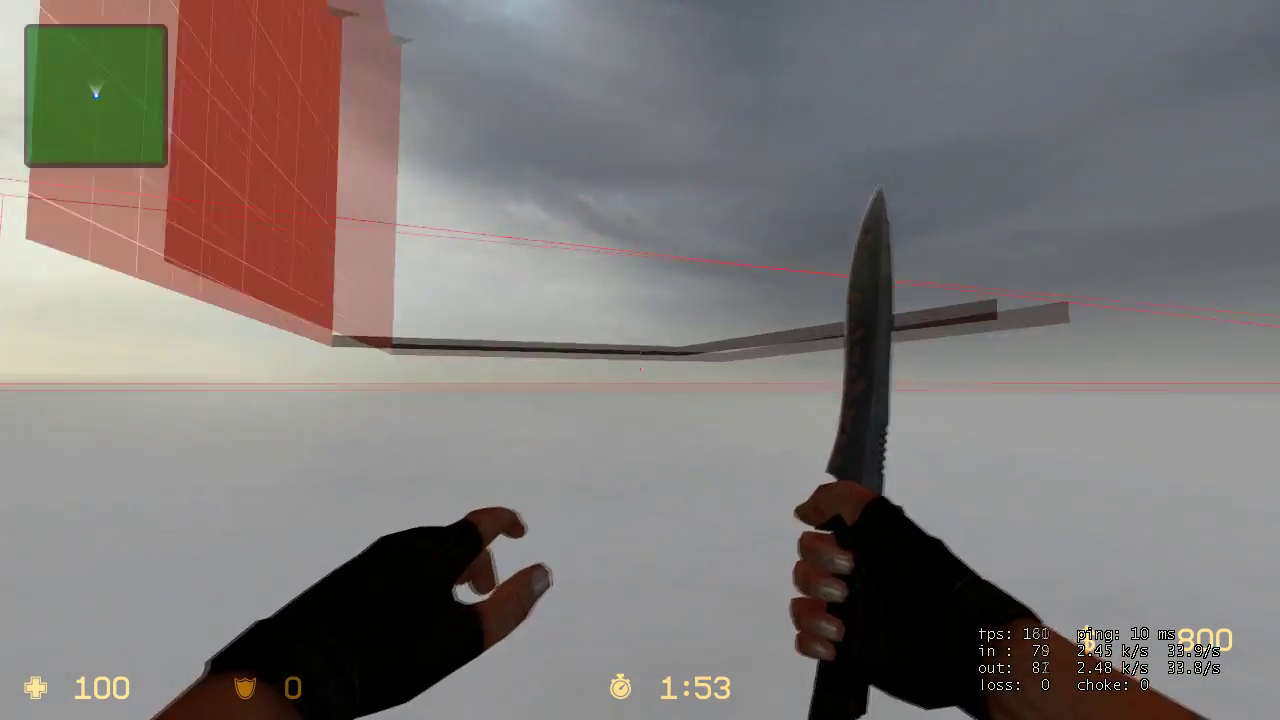
Step: Continue around the map's exterior back towards the open rooms to examine the visleaf boundaries along the outer walls
left_click(640, 360)
left_click(640, 360)
mouse_move(640, 360)
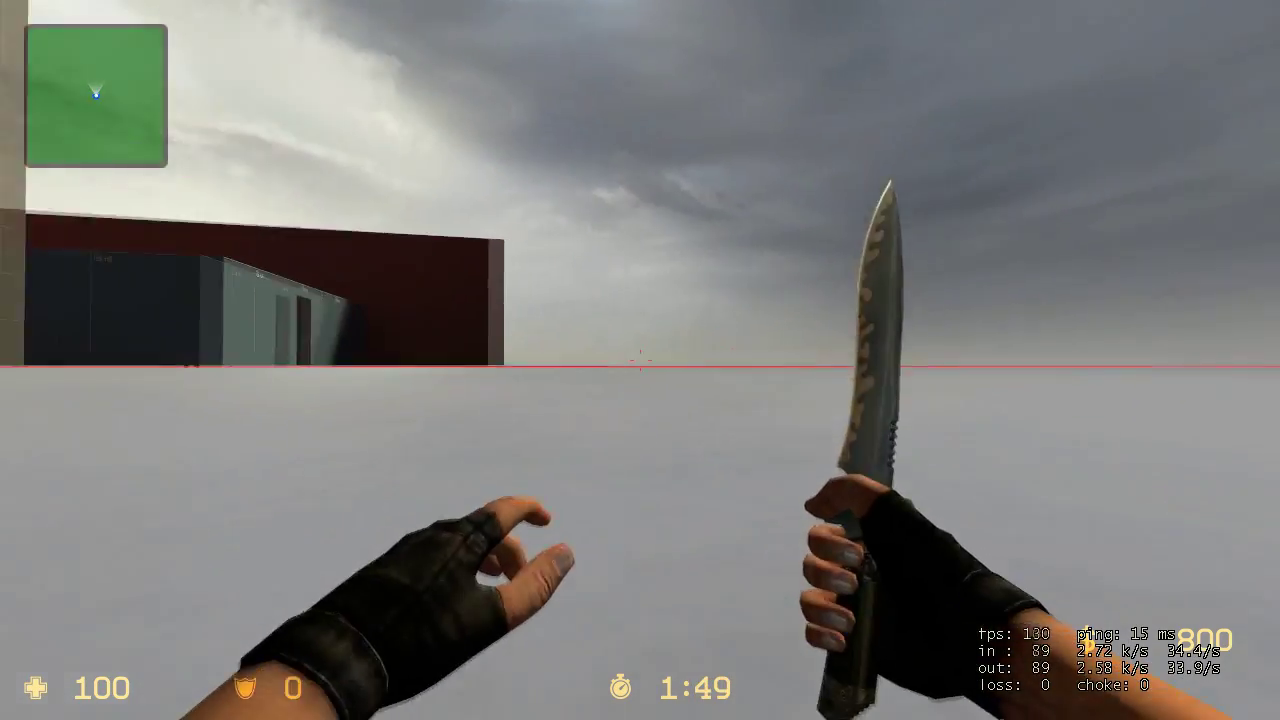
left_click(640, 360)
left_click(640, 360)
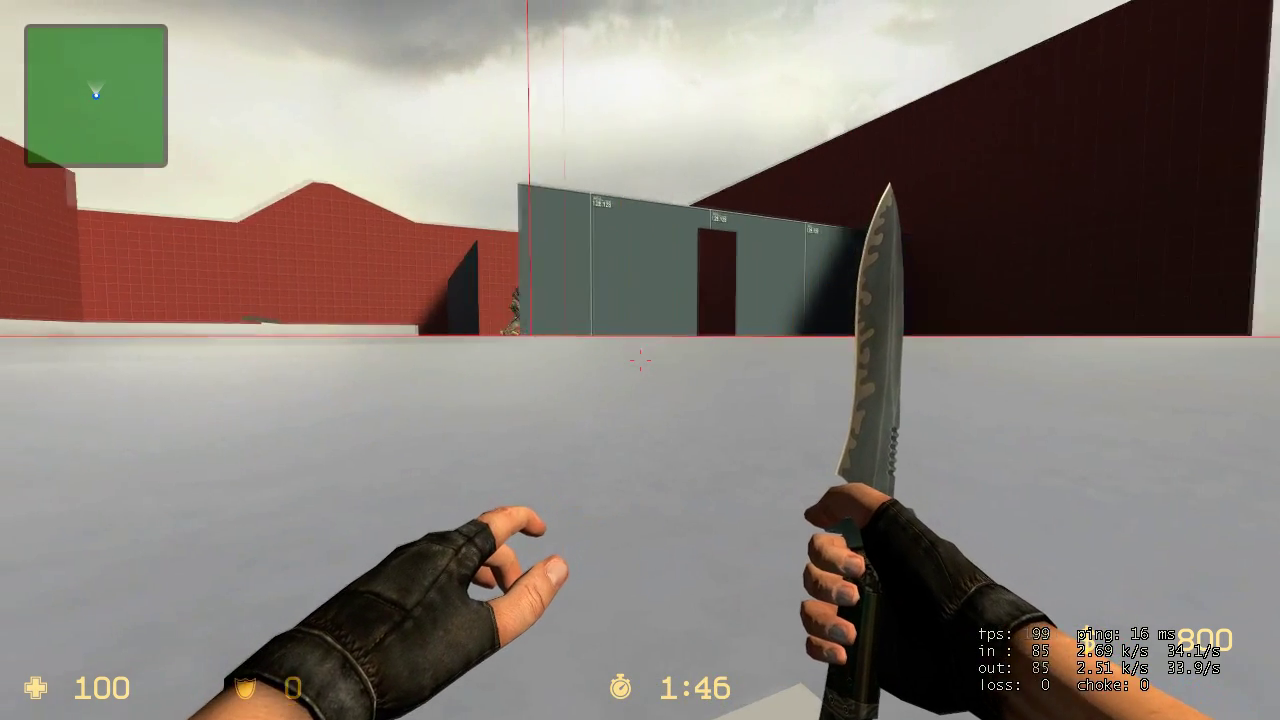
left_click(640, 360)
mouse_move(640, 360)
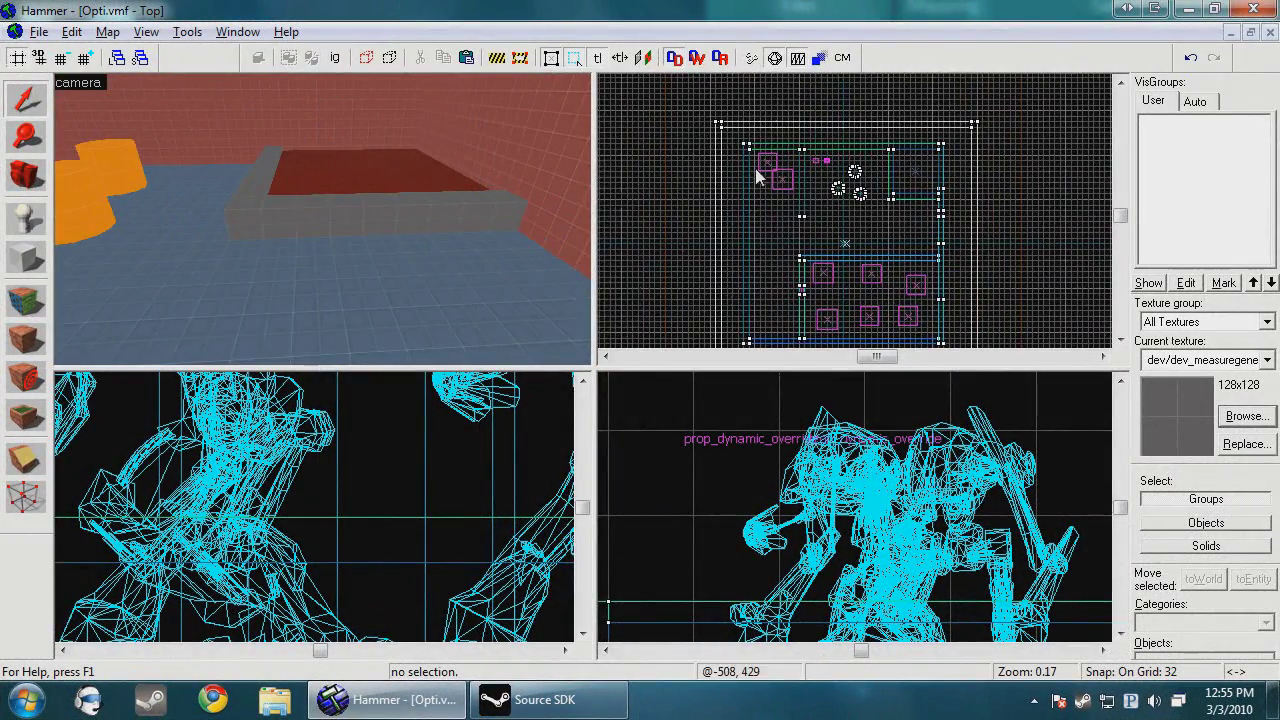
Step: In Hammer, select the group of six skybox brushes enclosing Opti.vmf and delete it
scroll(755, 168, "down", 1)
key("z")
key("s")
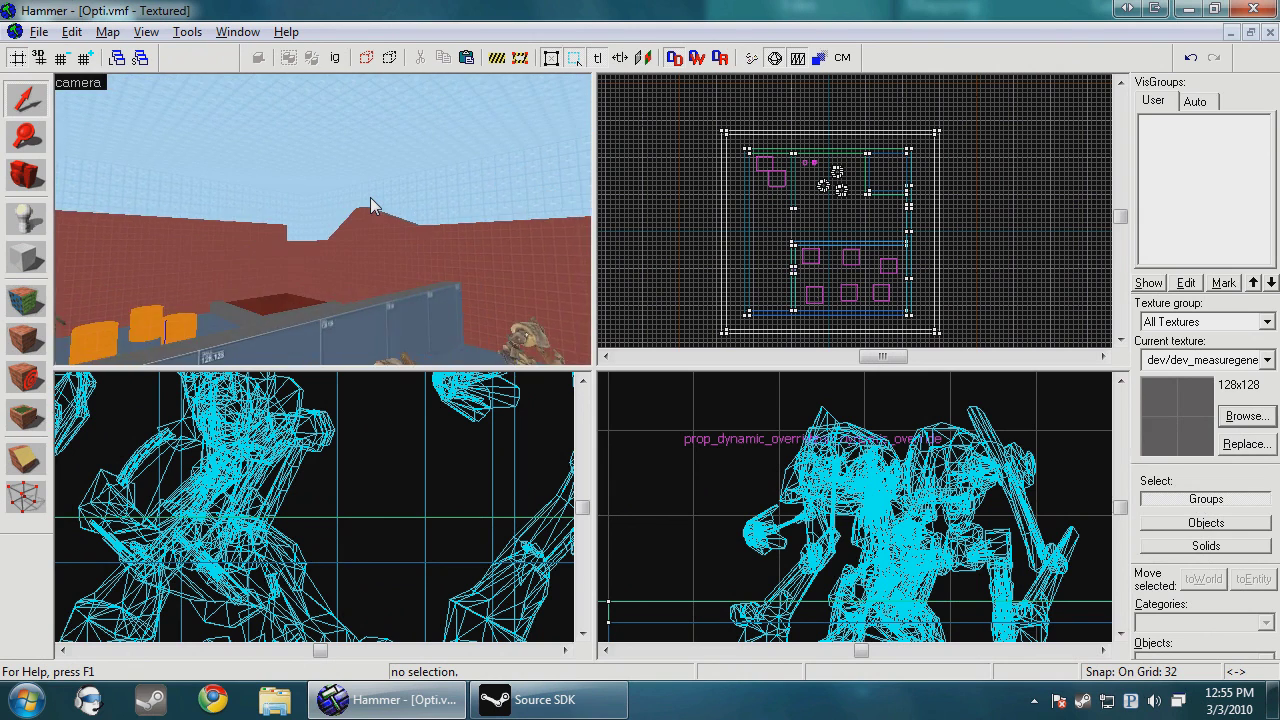
left_click_drag(371, 200, 371, 200)
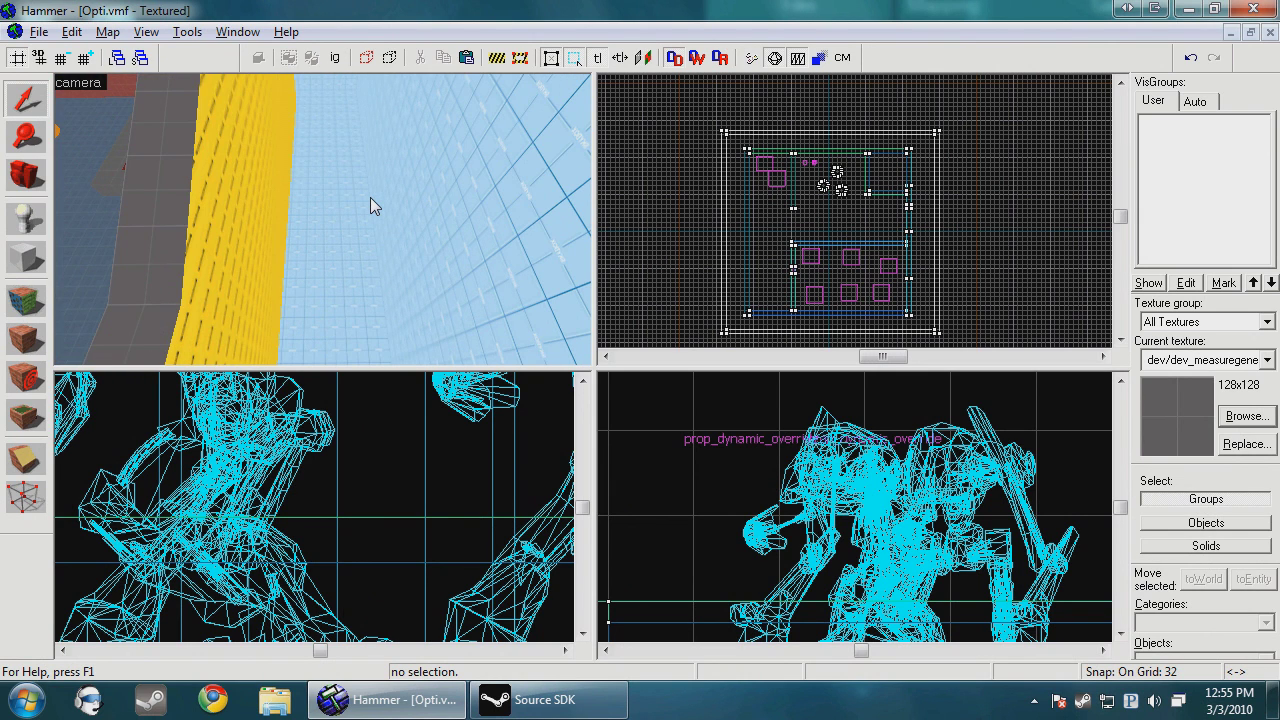
key("Return")
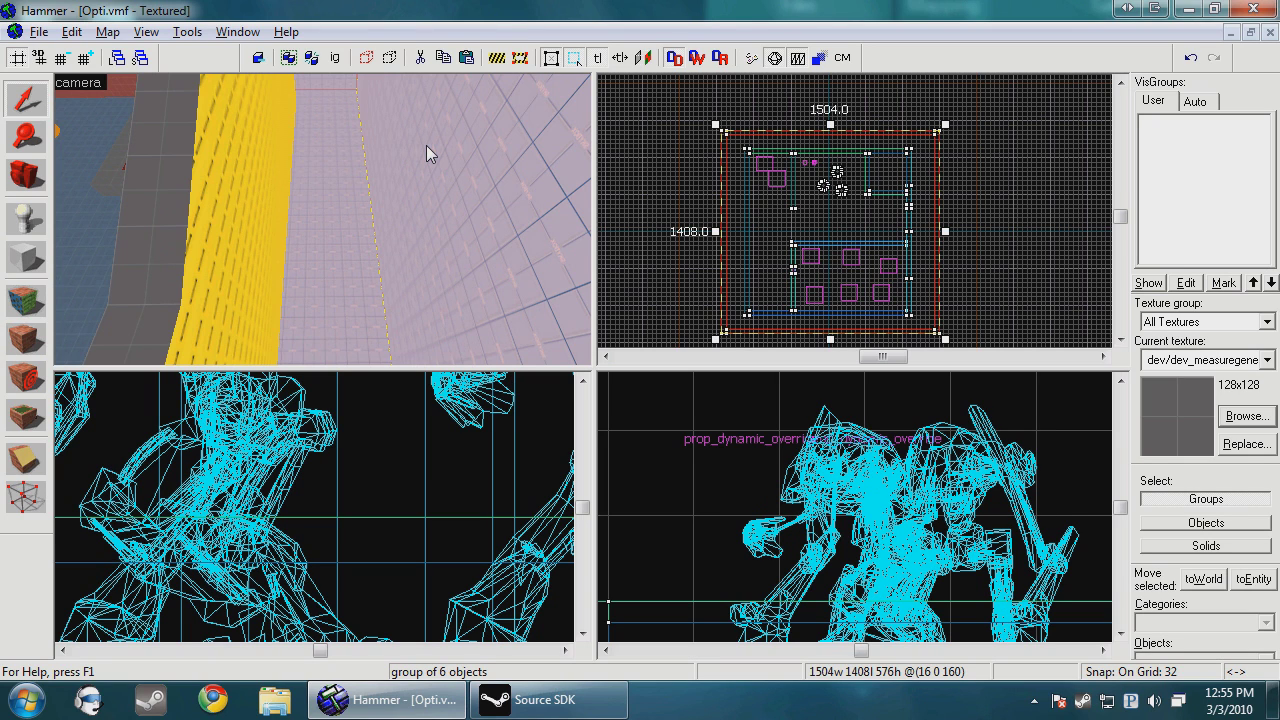
key("Delete")
left_click_drag(426, 146, 427, 145)
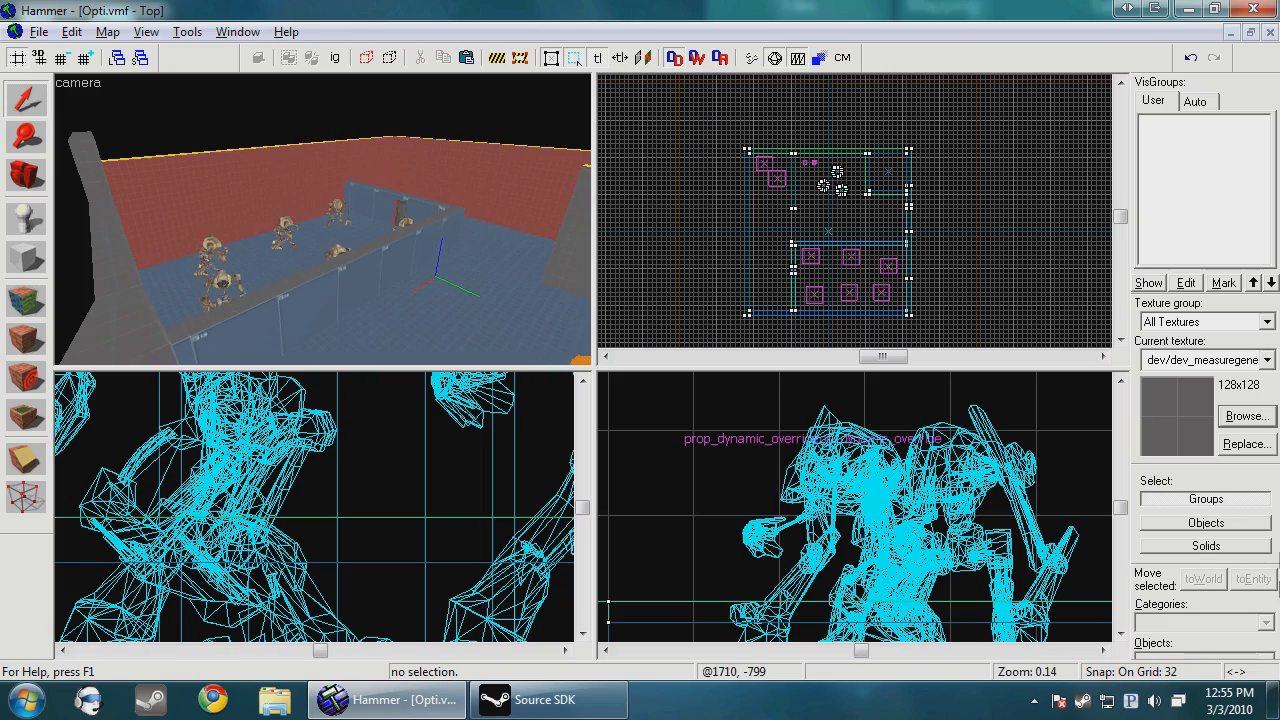
Step: Restore the skybox, pick up tools/toolsskybox from one of its faces as the current texture, and delete the skybox group
left_click(1246, 360)
left_click(1240, 328)
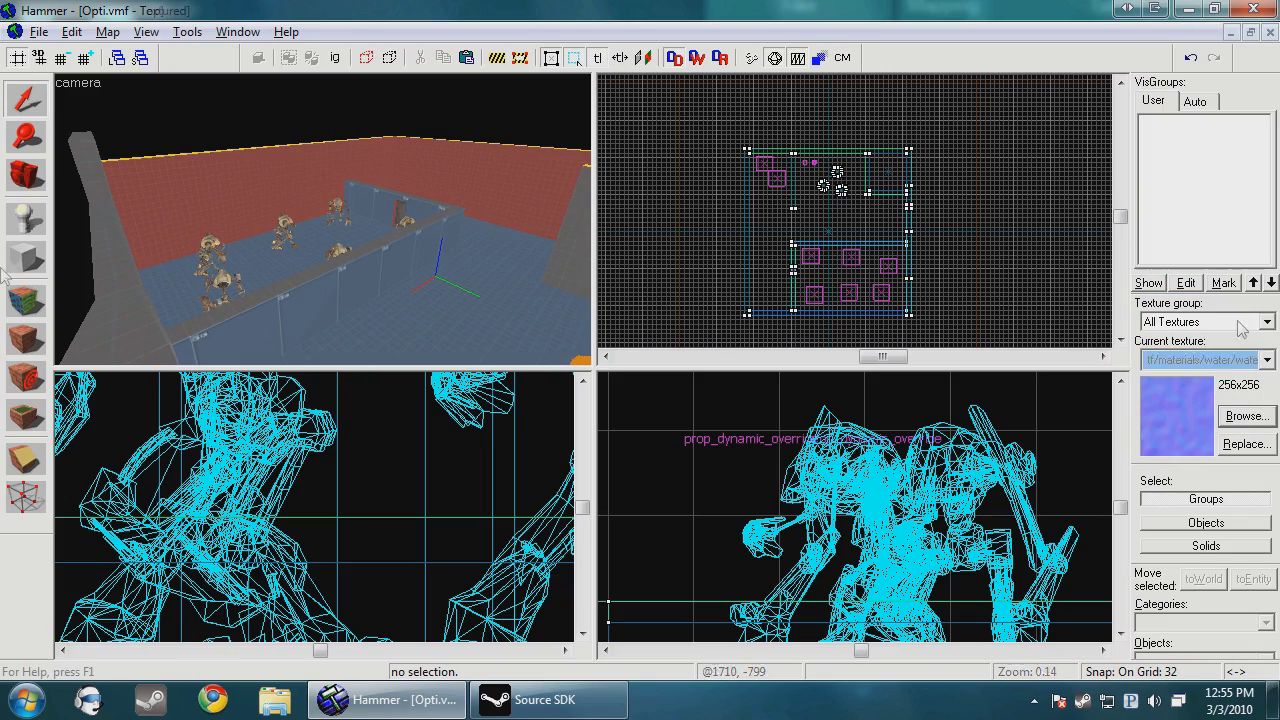
left_click(215, 107)
key("shift+a")
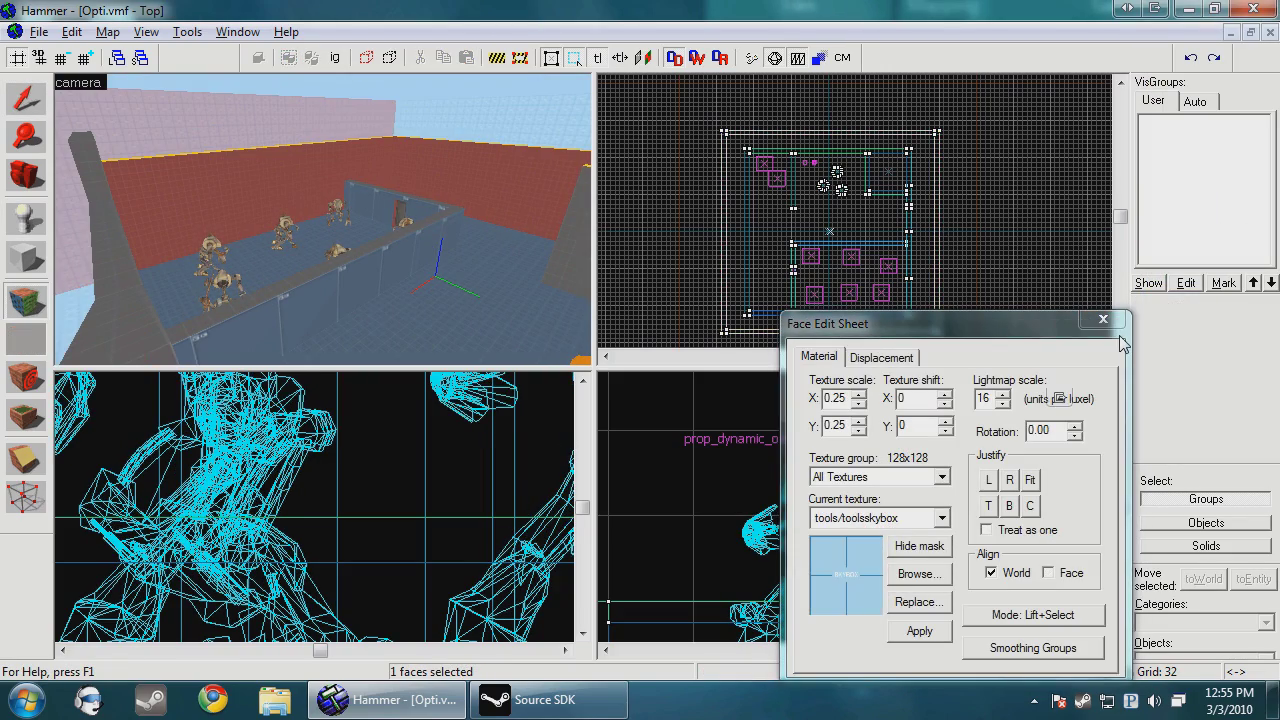
left_click(1103, 319)
left_click(336, 102)
key("Delete")
Step: Fly above the opened map and examine the tops of the outer walls where the skybox was removed
key("d")
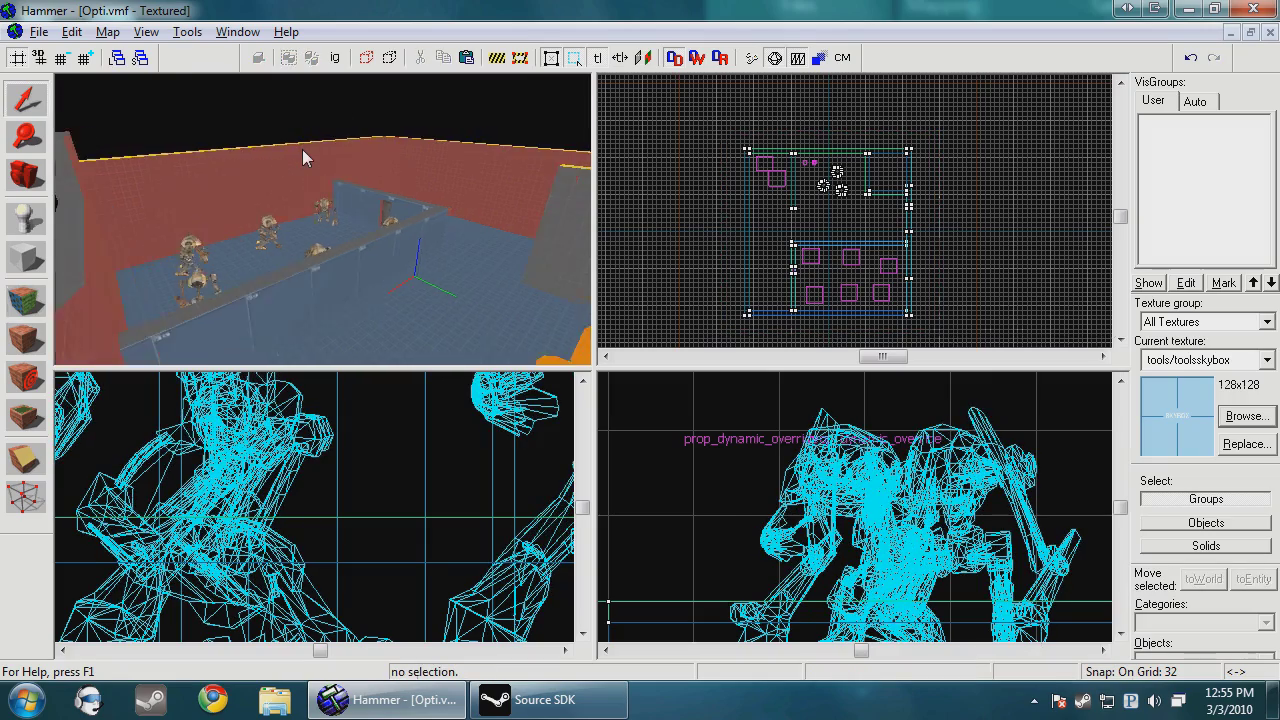
key("d")
key("Left")
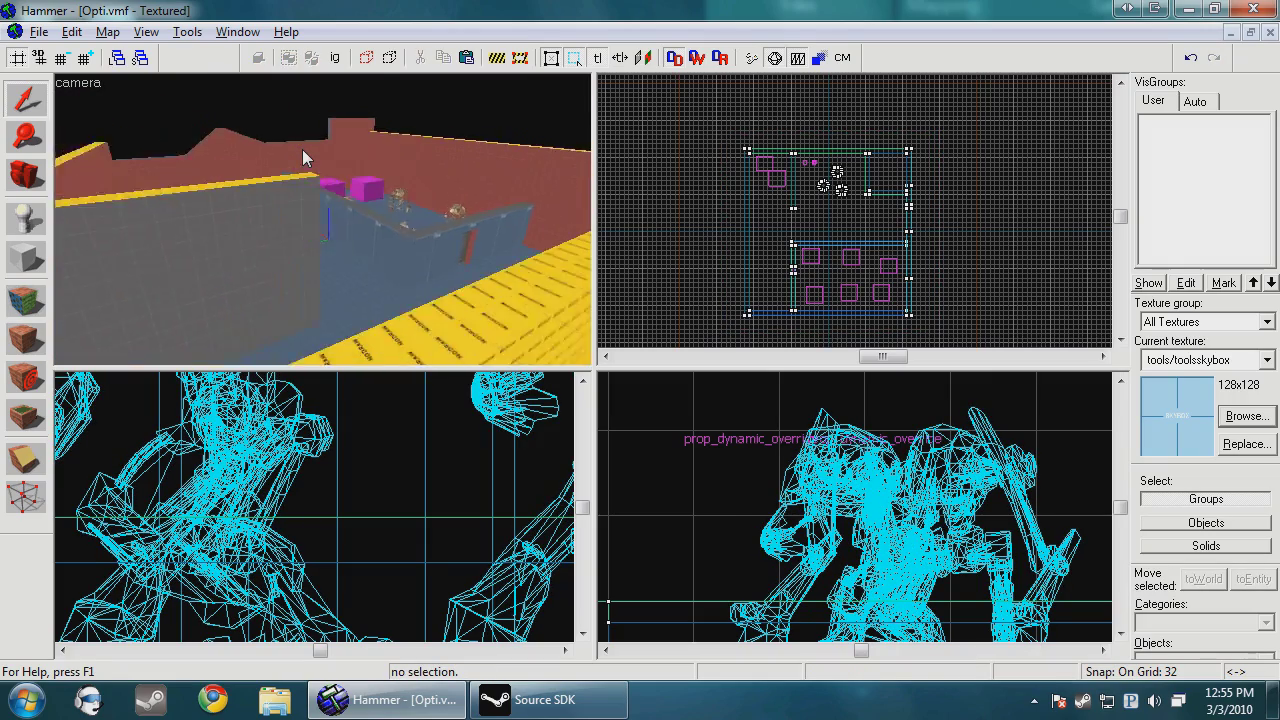
left_click(368, 143)
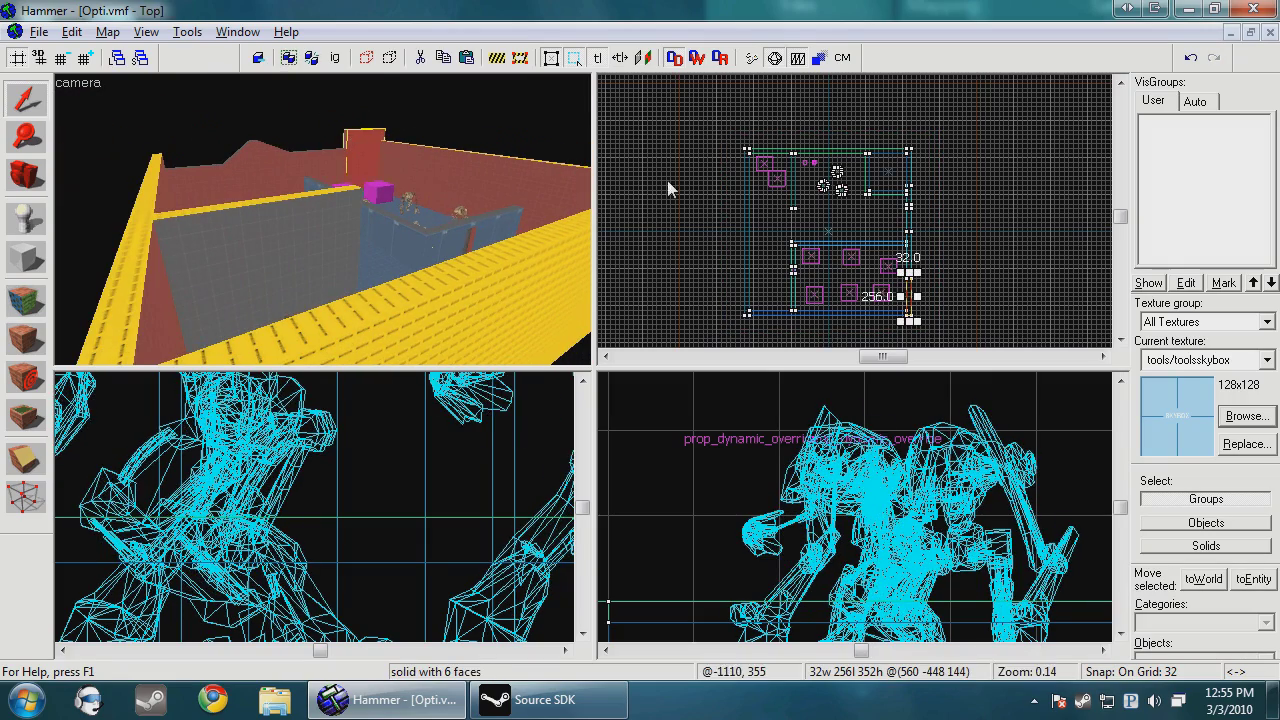
left_click(282, 126)
key("w")
key("Left")
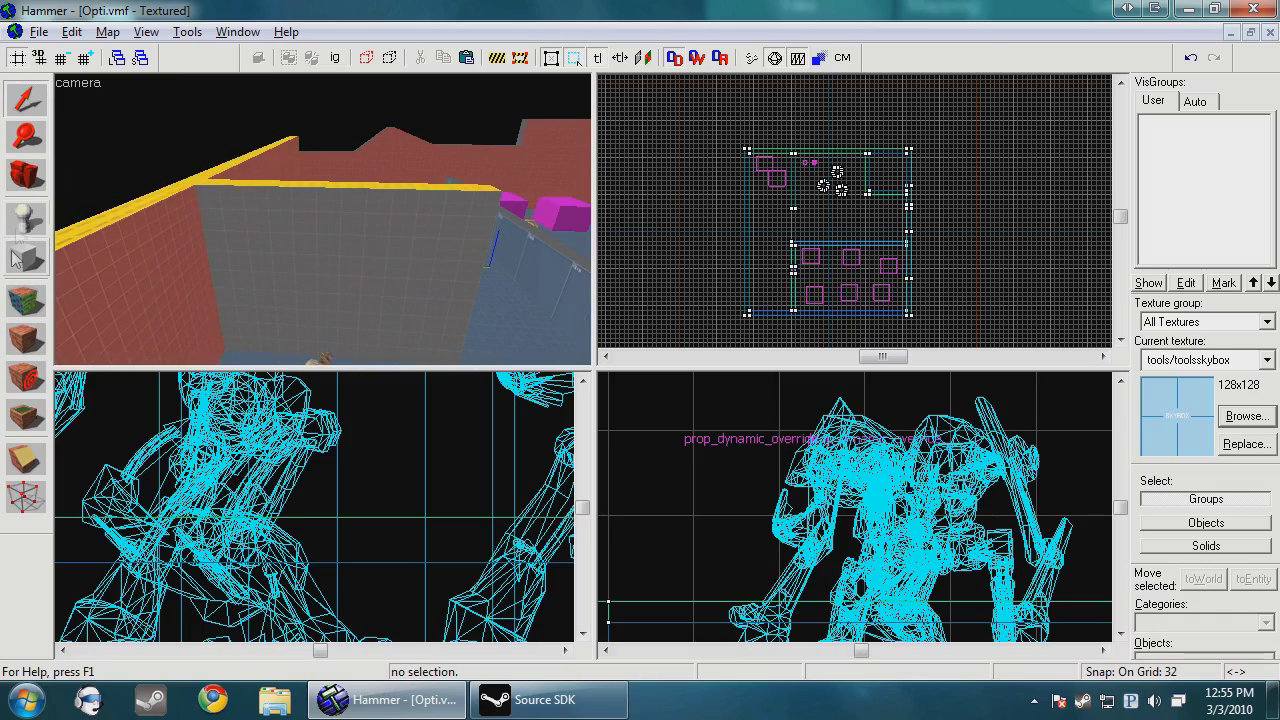
Step: Create a skybox brush 1152 wide, 32 long and 64 high directly on top of the north outer wall
left_click(22, 258)
scroll(718, 157, "up", 5)
left_click_drag(718, 157, 997, 178)
scroll(800, 190, "down", 3)
scroll(760, 588, "down", 15)
key("Left")
scroll(831, 563, "up", 3)
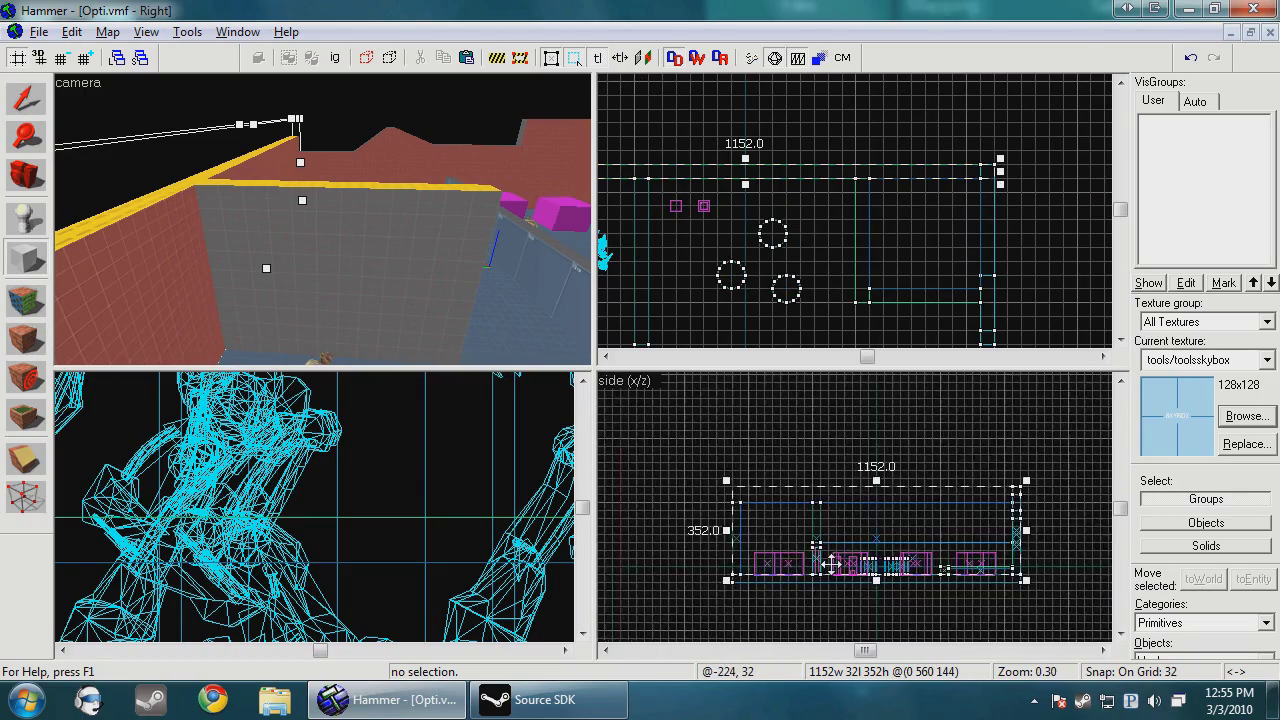
scroll(831, 564, "up", 1)
scroll(738, 470, "up", 2)
left_click_drag(897, 588, 726, 490)
key("Return")
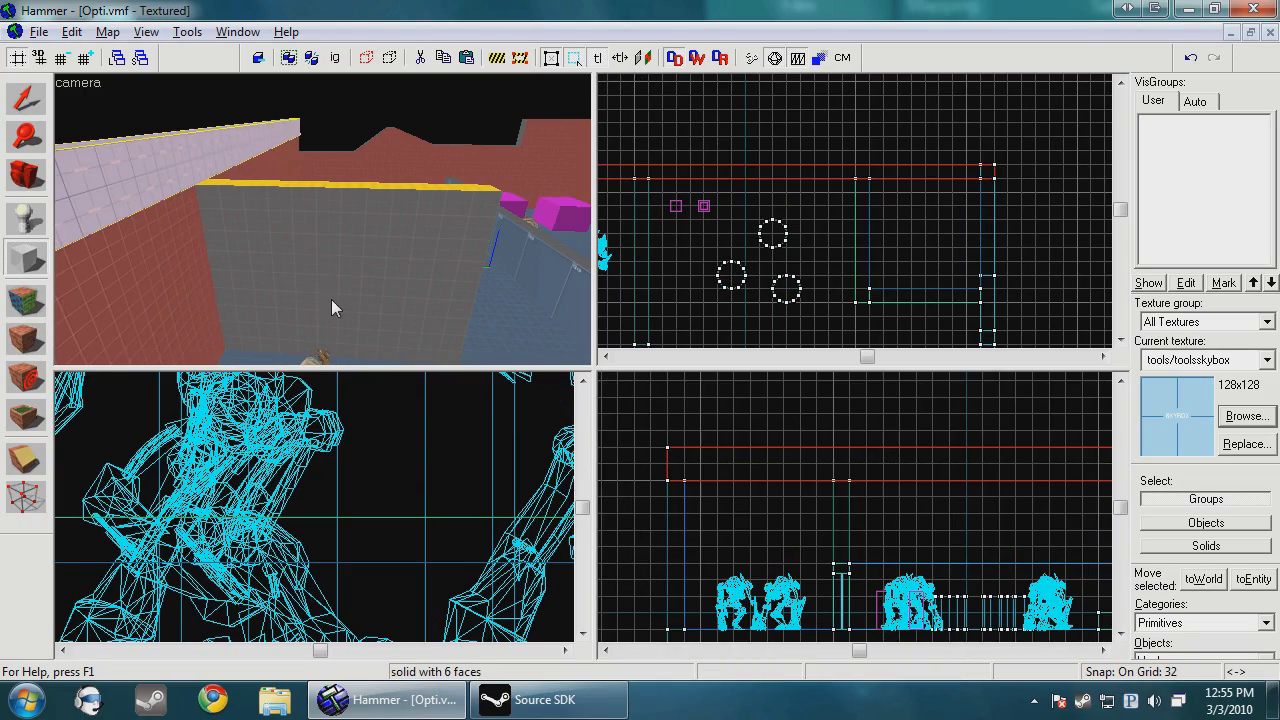
Step: Create two skybox brushes 352 units high over the west and south outer walls, the south one 1088 wide and 32 long
scroll(1040, 87, "down", 6)
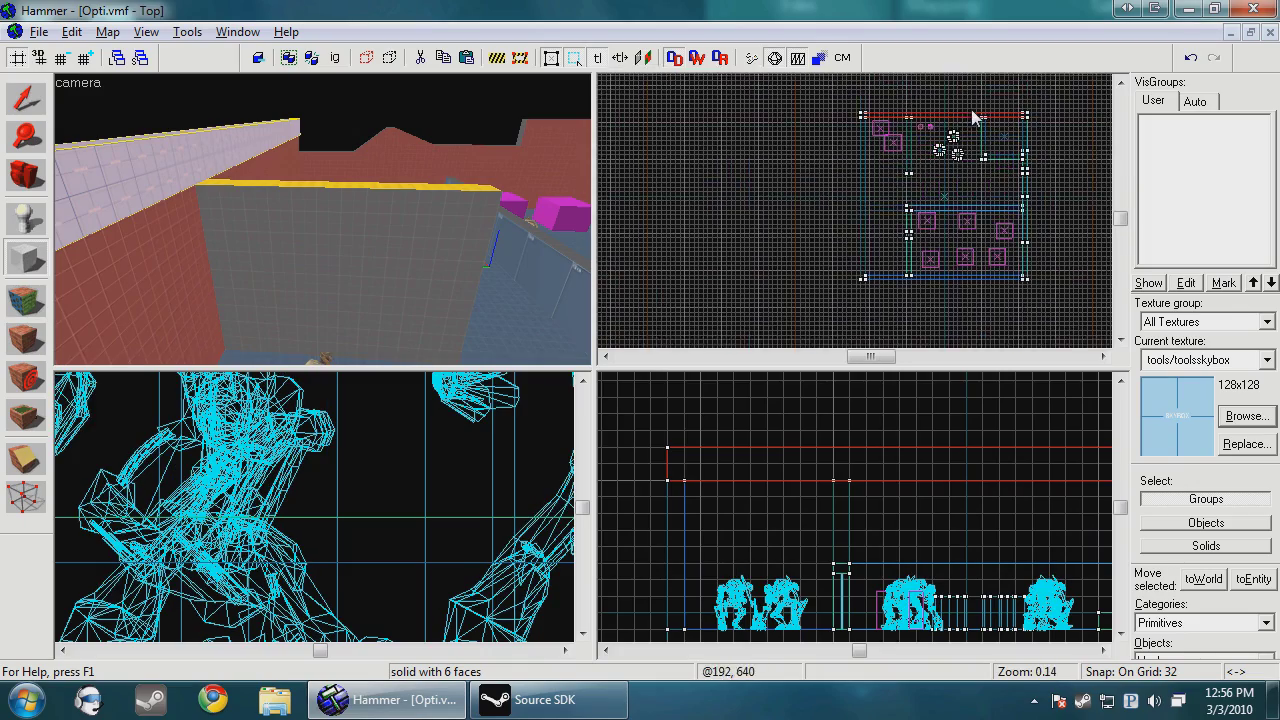
scroll(869, 78, "up", 9)
left_click_drag(827, 117, 971, 200)
scroll(849, 198, "down", 4)
scroll(848, 250, "up", 2)
key("Return")
scroll(1005, 187, "down", 7)
scroll(971, 200, "up", 5)
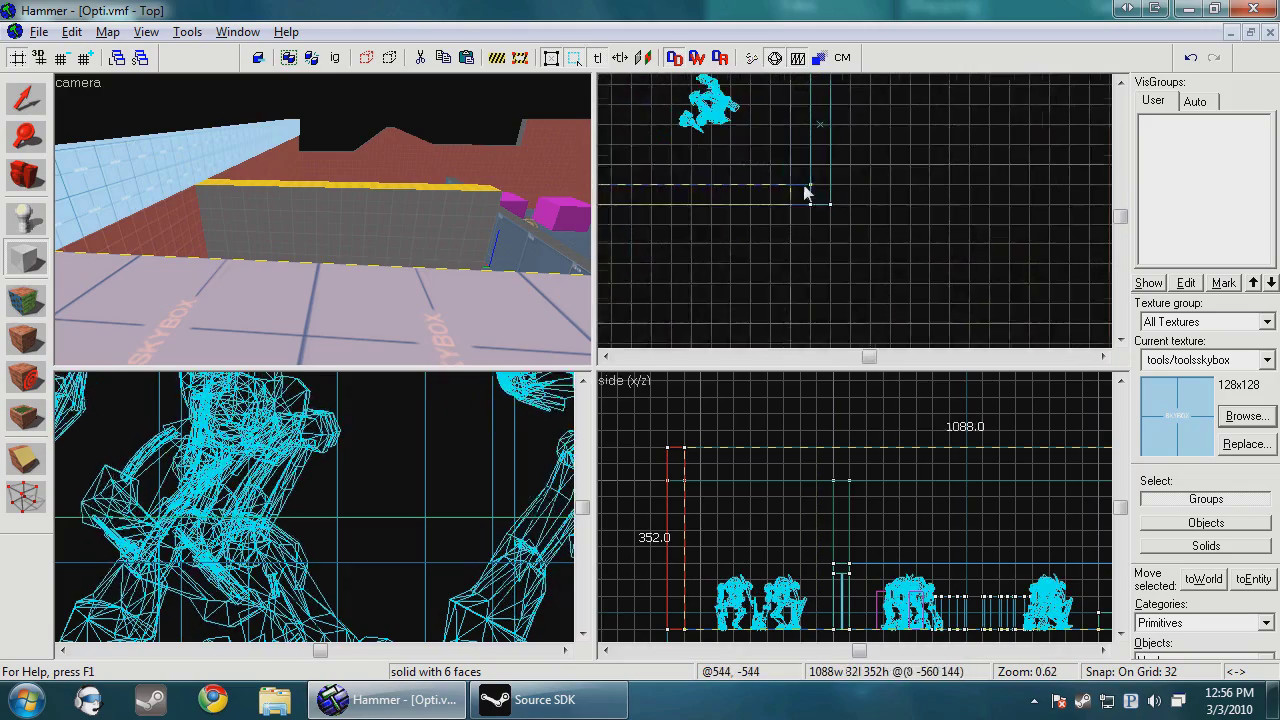
key("Return")
Step: Select the west and south skybox brushes together and raise their lower edge so they are 64 units high on top of the walls
key("z")
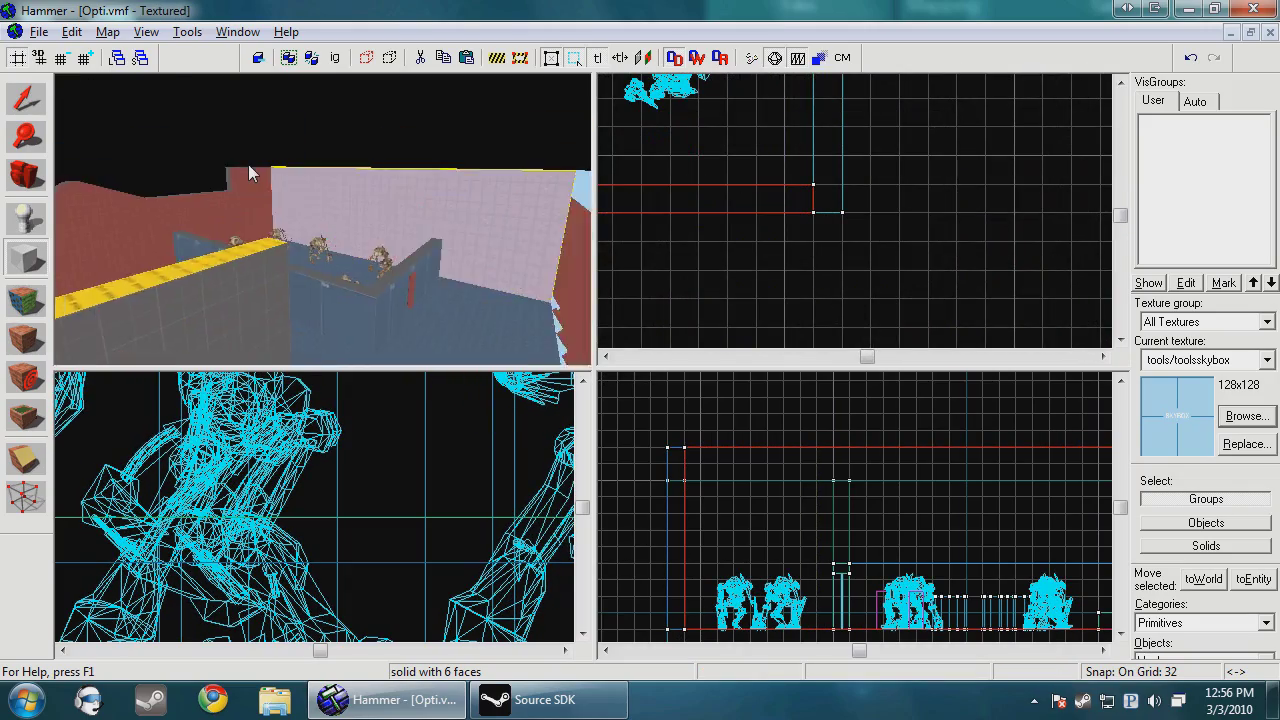
key("s")
key("z")
left_click(30, 103)
left_click(393, 311, "ctrl")
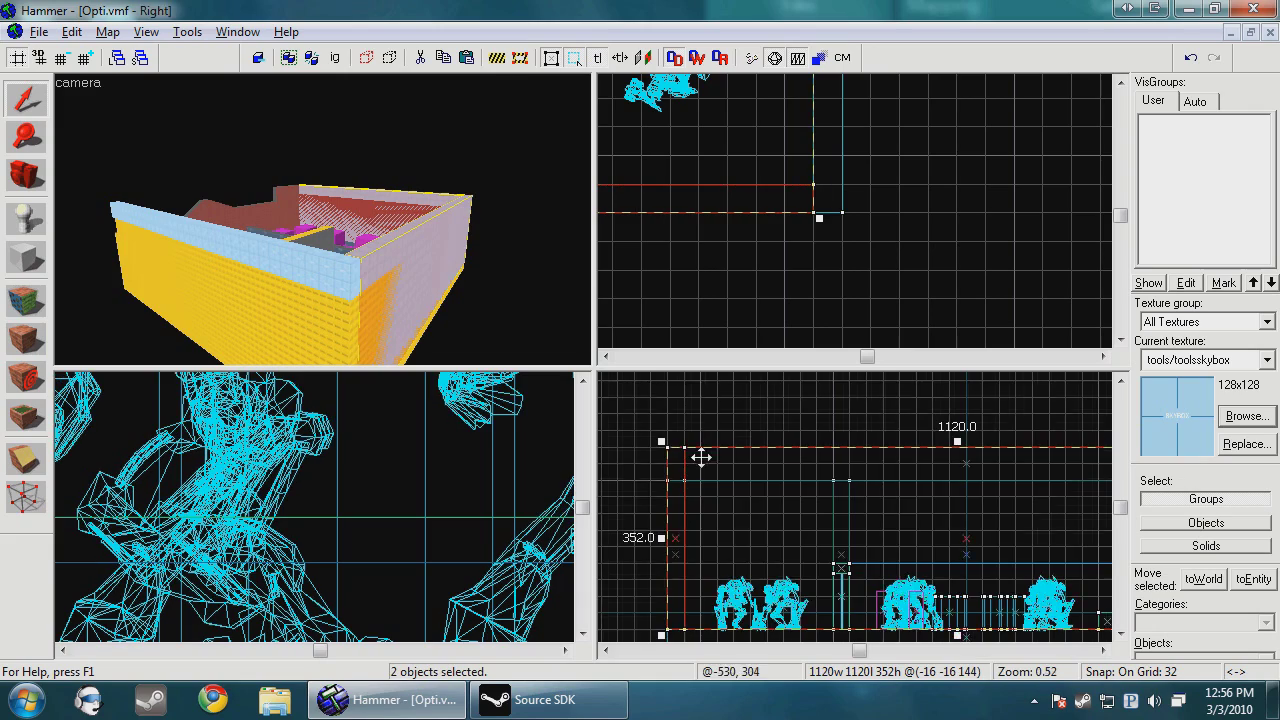
scroll(819, 513, "down", 2)
left_click_drag(826, 555, 829, 449)
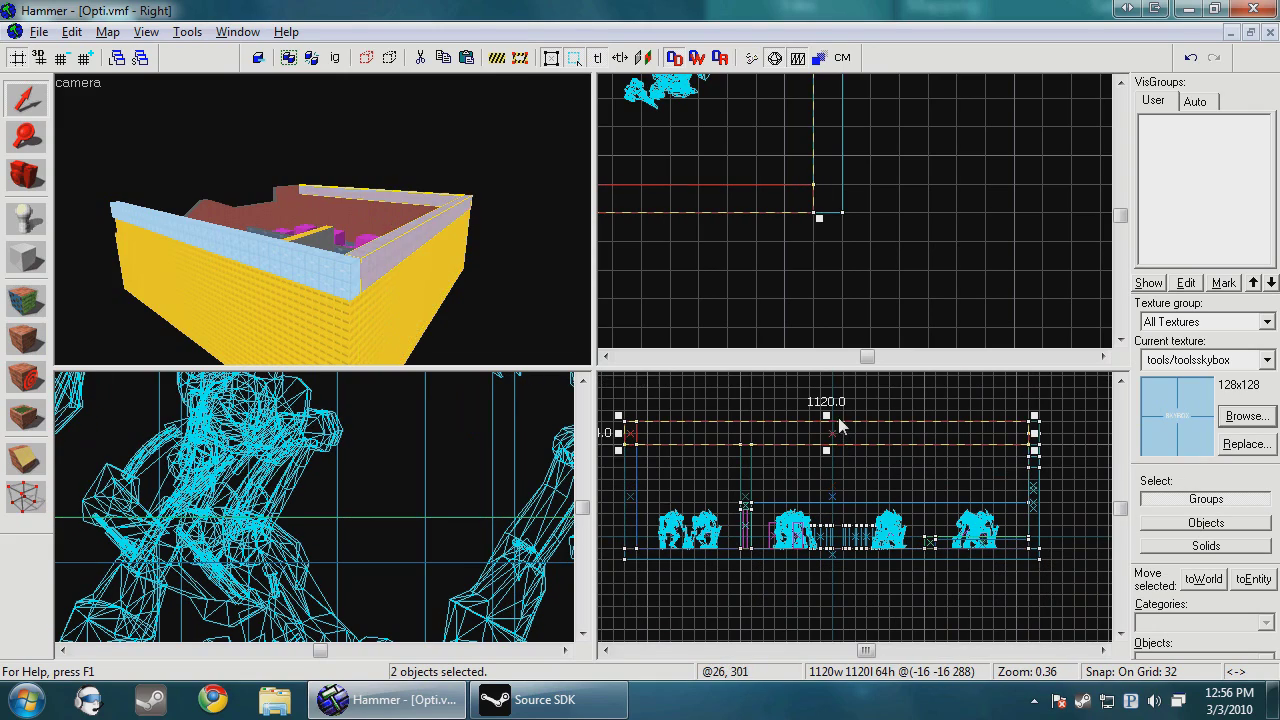
key("Escape")
Step: Shorten the skybox brush on the north wall to 1120 units wide, pulling its east end back from the corner
scroll(356, 193, "up", 2)
key("z")
key("w")
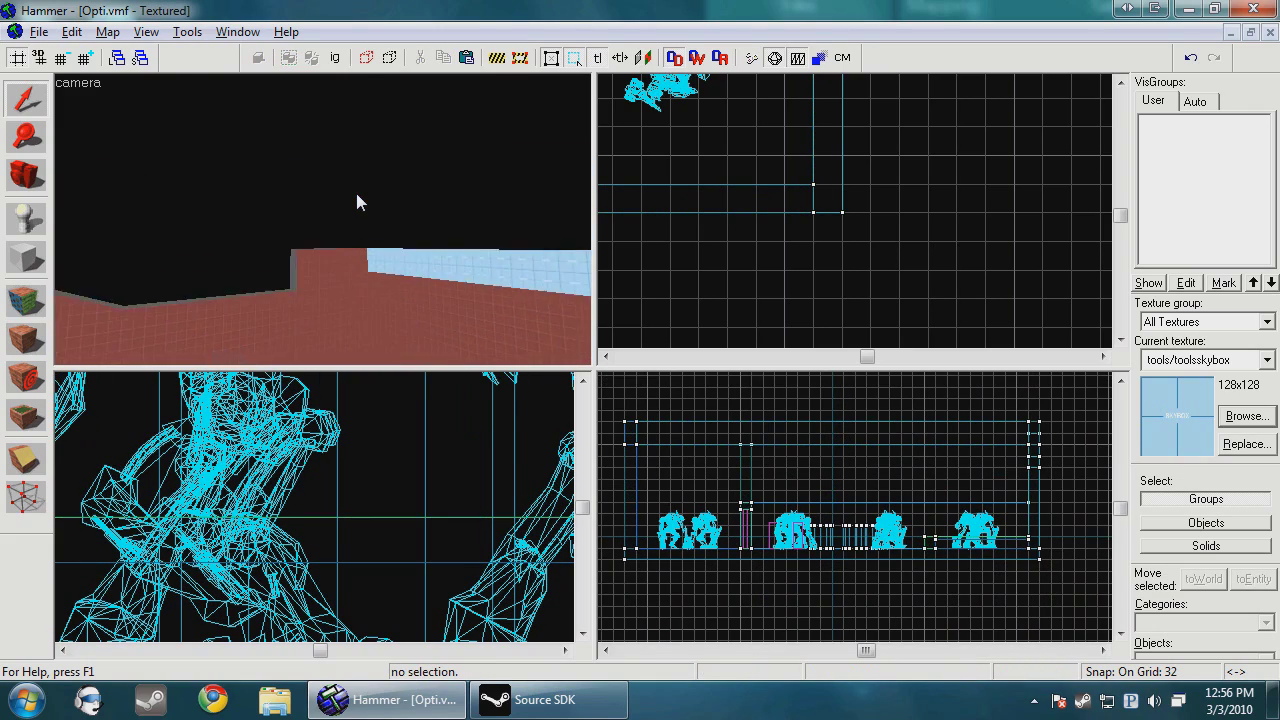
key("s")
key("z")
left_click(556, 254)
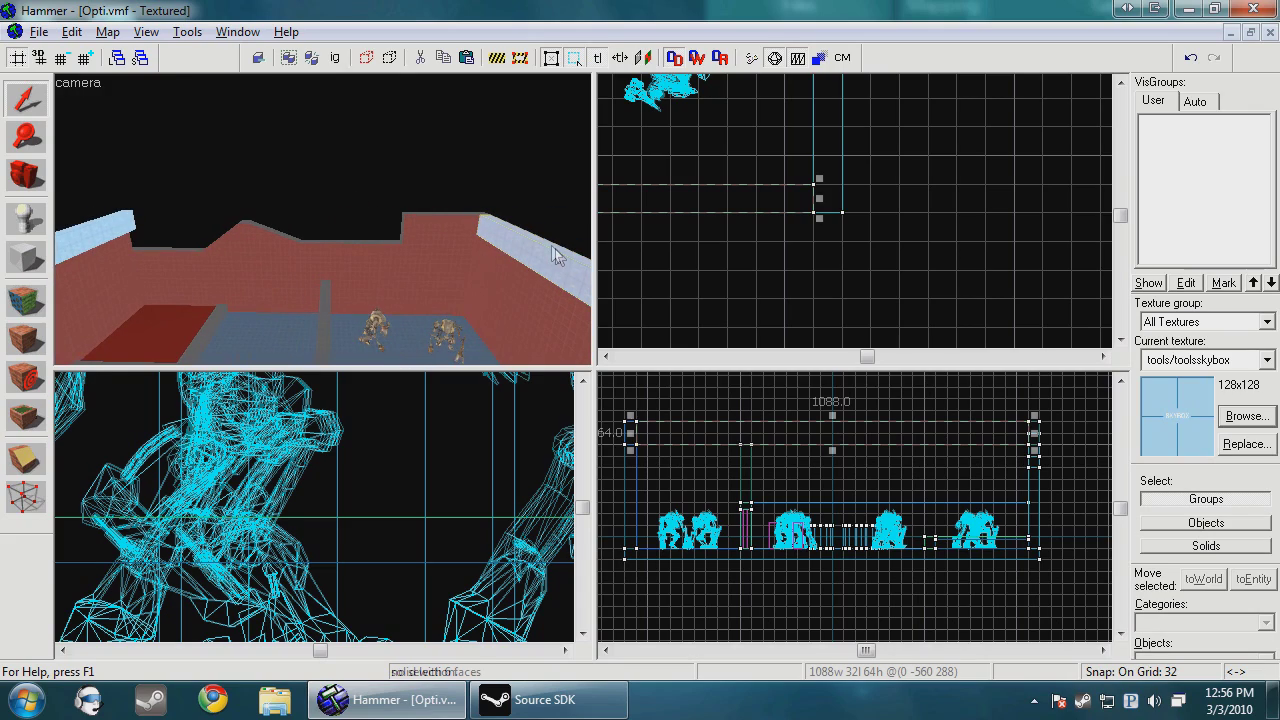
left_click(105, 233)
scroll(897, 171, "down", 5)
scroll(897, 175, "down", 3)
scroll(903, 130, "up", 8)
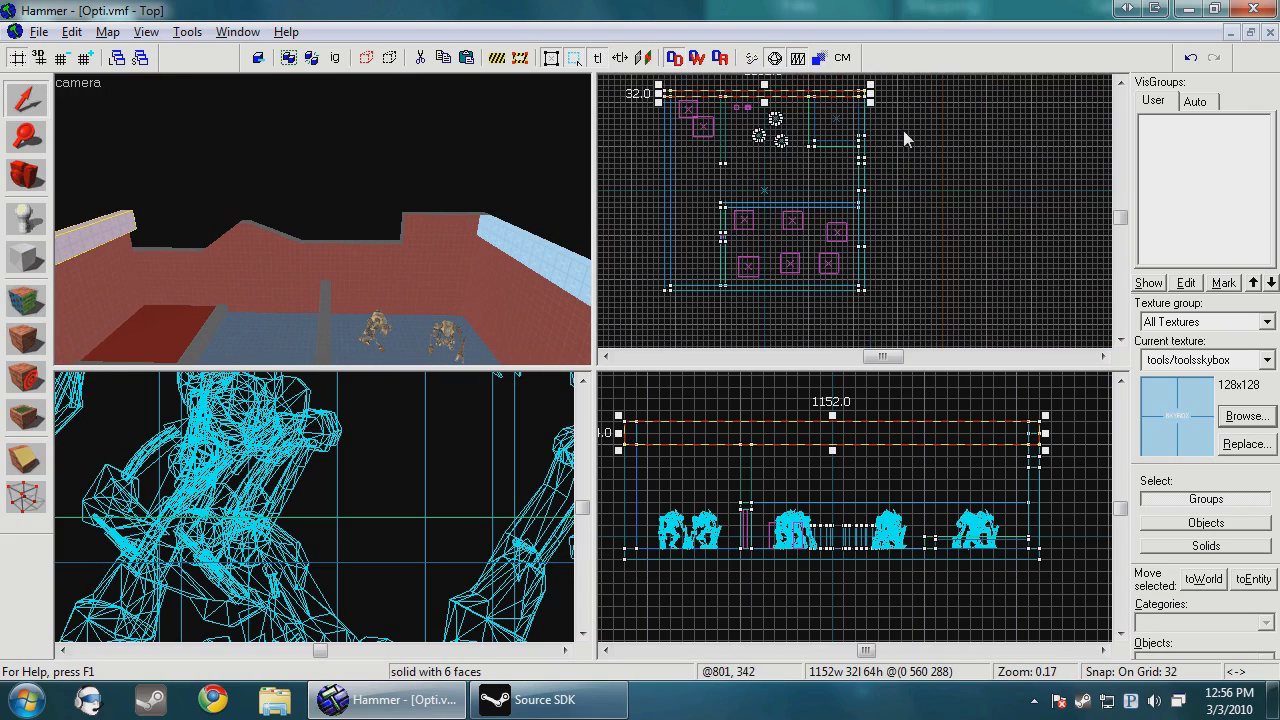
left_click_drag(863, 203, 834, 203)
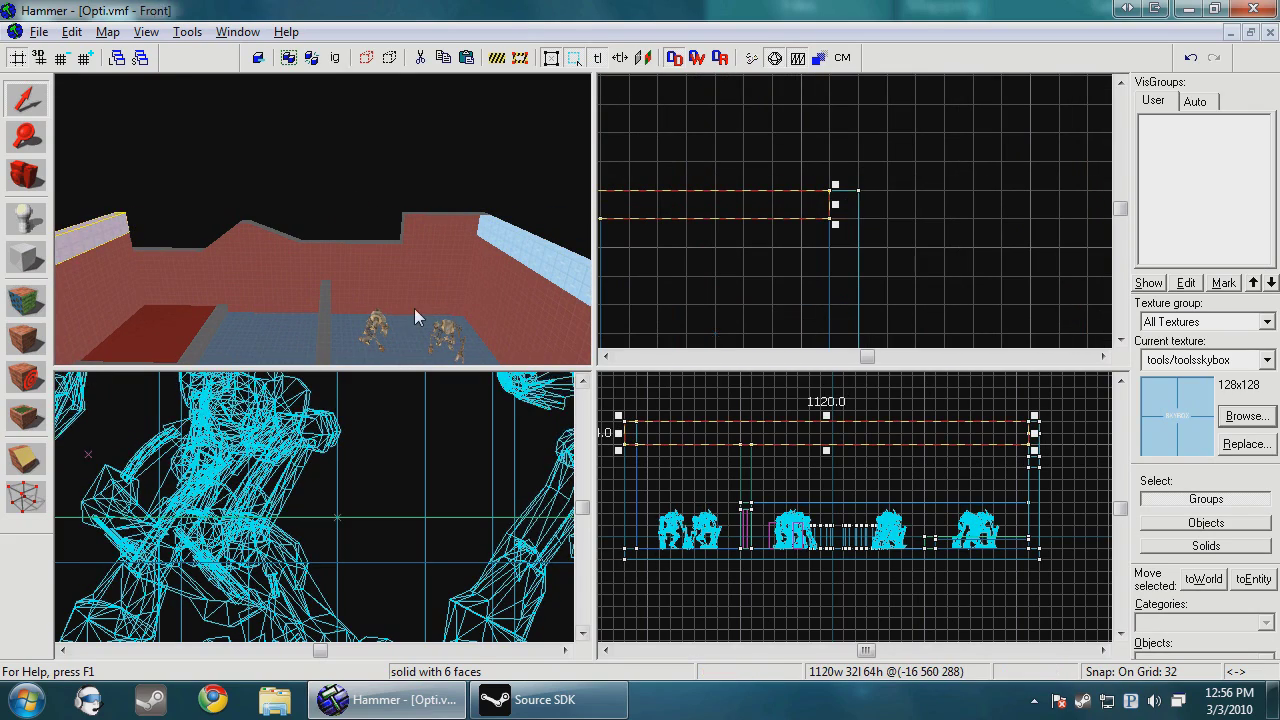
Step: Copy the north skybox brush up to sit above it and stretch the copy into a 1152 by 1152 ceiling over the map
left_click_drag(676, 429, 675, 411)
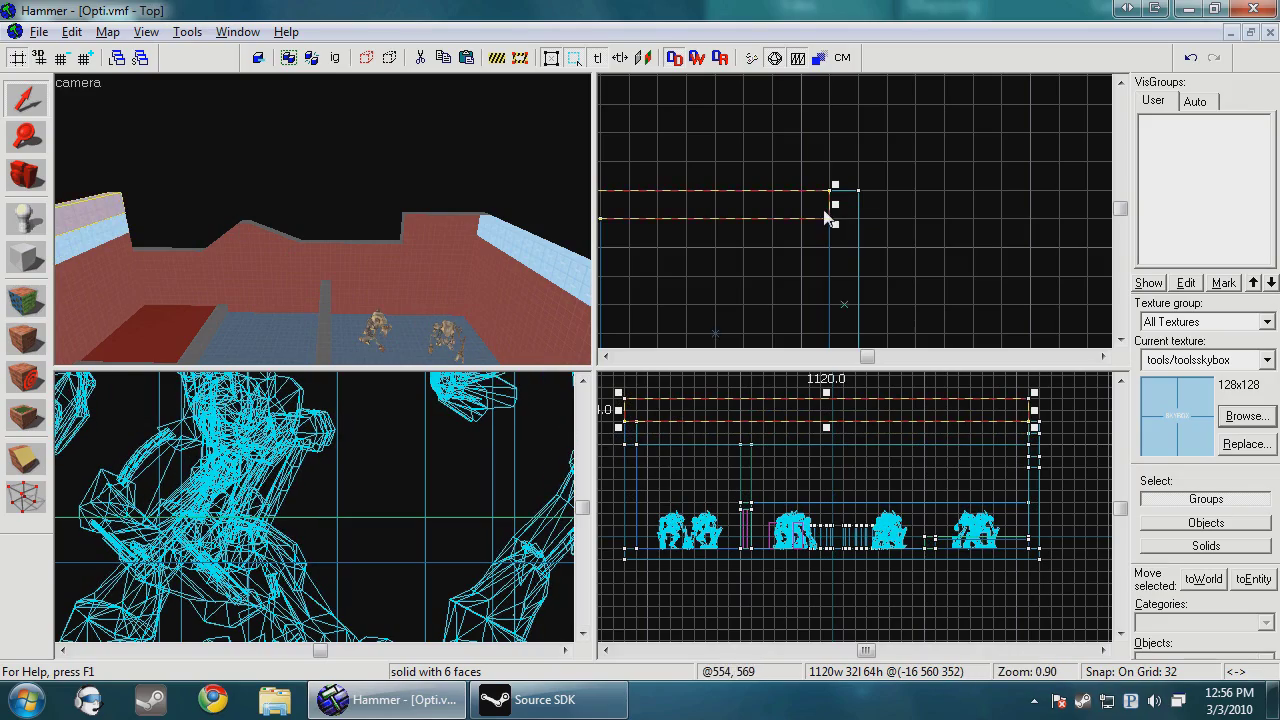
scroll(788, 203, "down", 4)
mouse_move(828, 134)
left_mouse_down()
mouse_move(816, 278)
mouse_move(828, 347)
left_mouse_up()
scroll(820, 339, "up", 2)
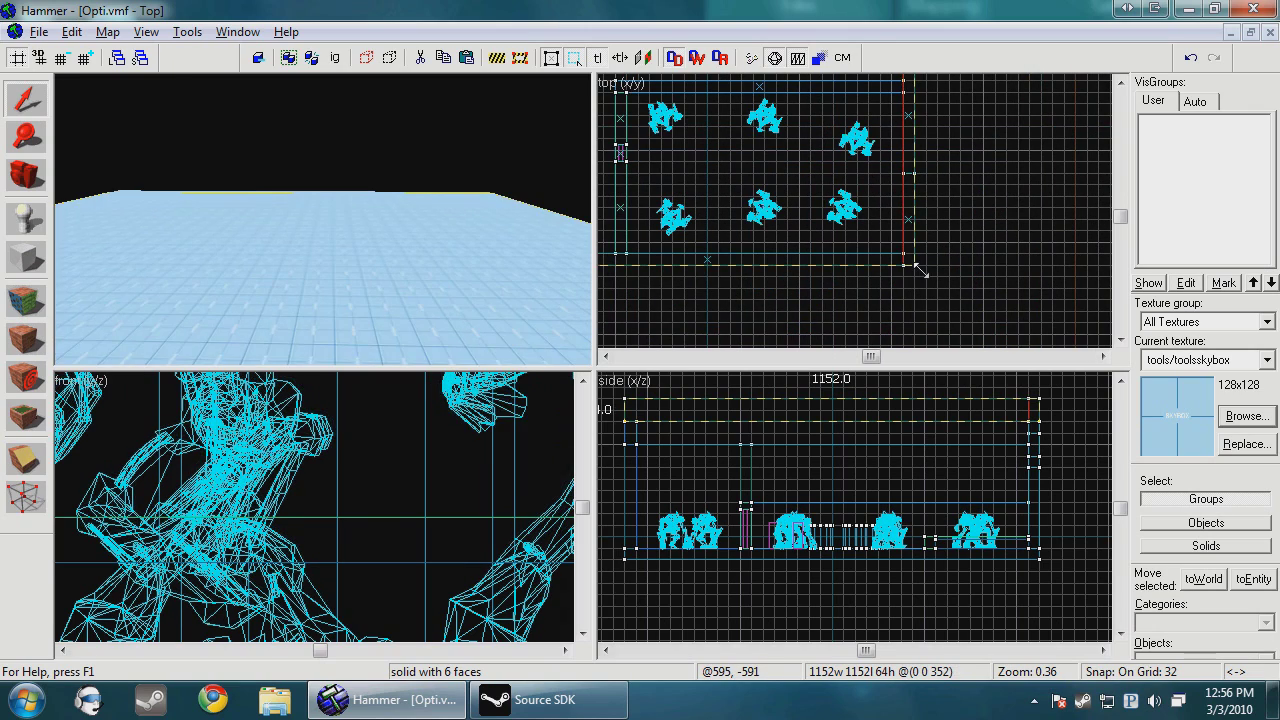
scroll(965, 215, "down", 5)
left_click(285, 190)
Step: Outline a new skybox block 32 wide, 256 long and 64 high in the gap above the east wall, starting at the north corner
key("z")
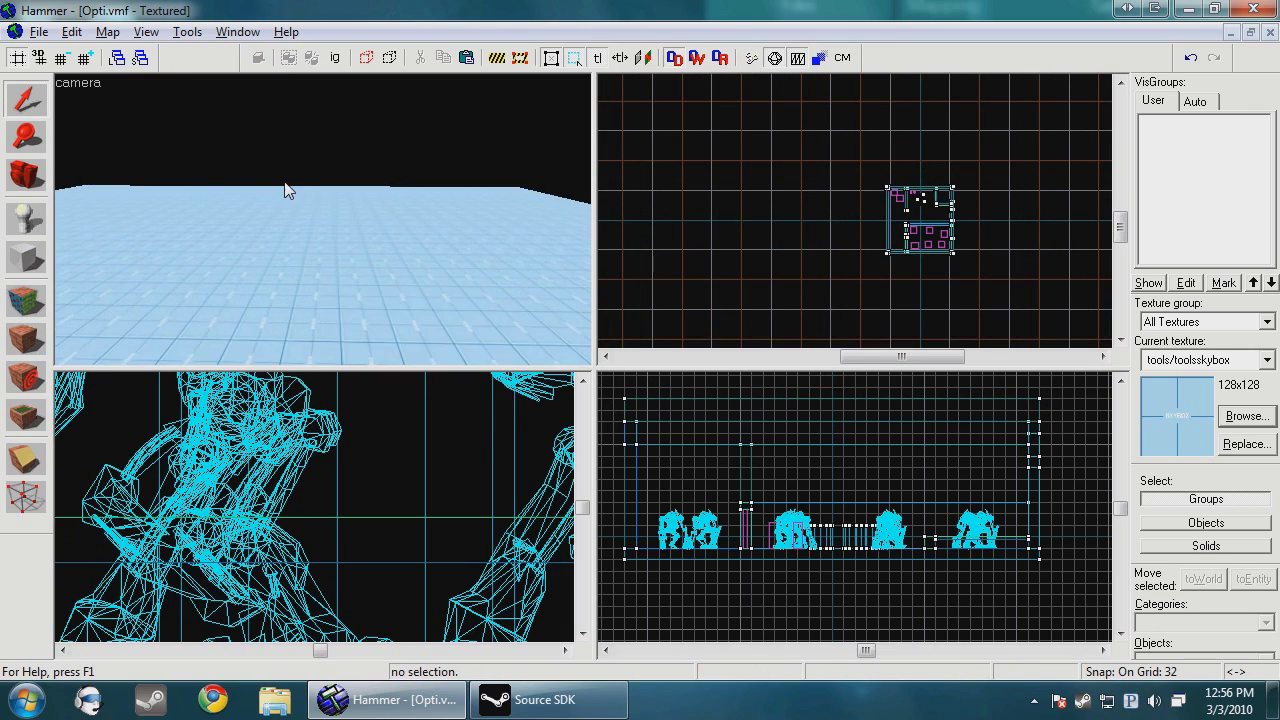
key("w")
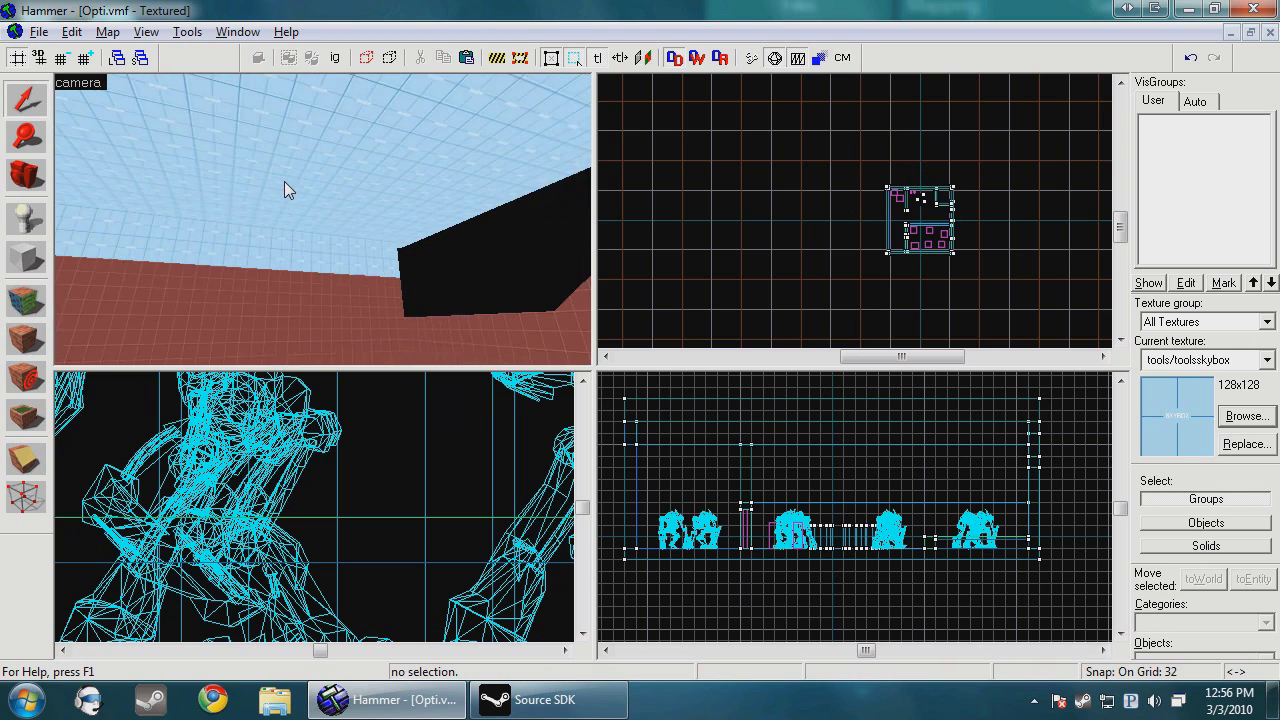
key("z")
left_click(289, 251)
key("z")
key("w")
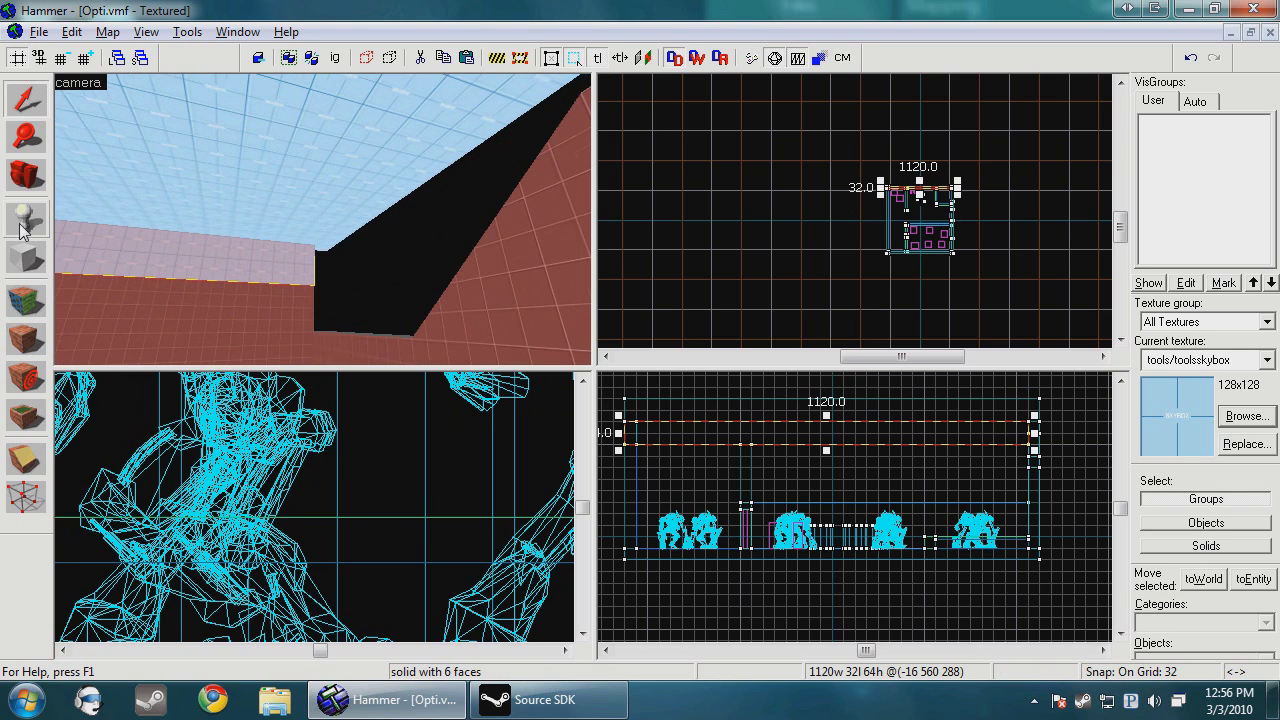
left_click(20, 246)
scroll(961, 213, "down", 3)
scroll(946, 213, "up", 15)
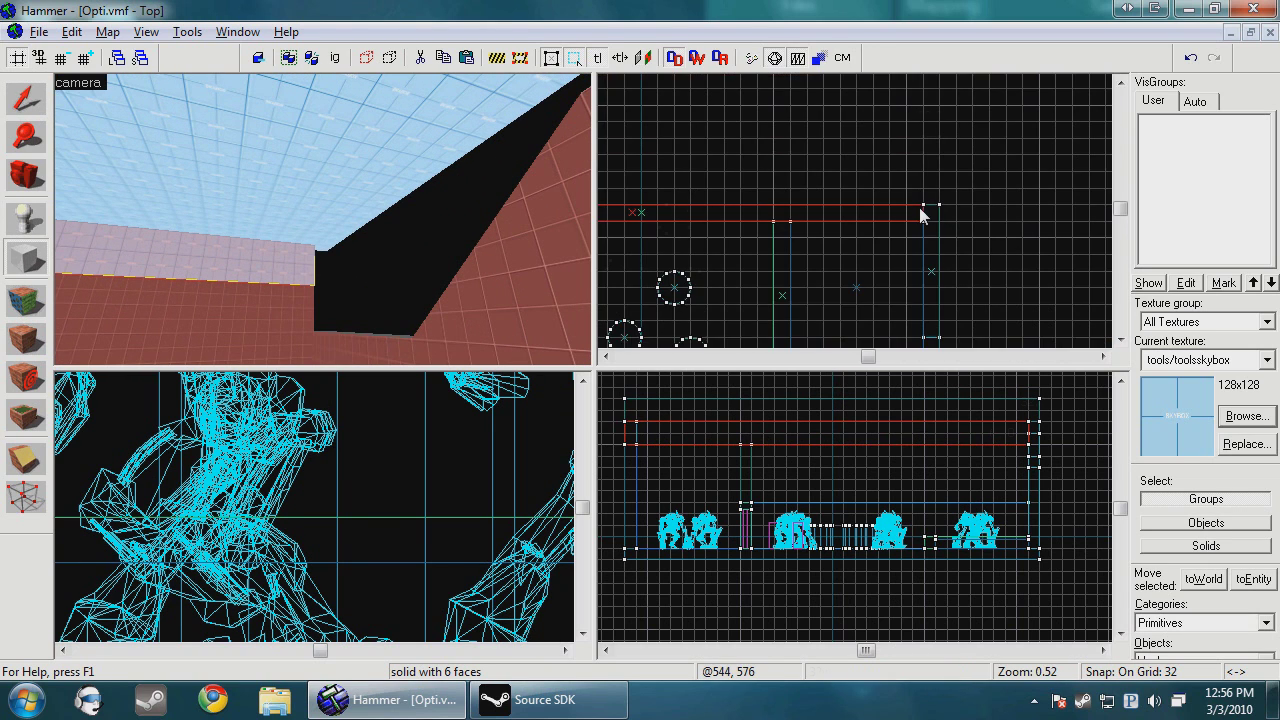
left_click_drag(921, 209, 938, 275)
scroll(799, 495, "down", 1)
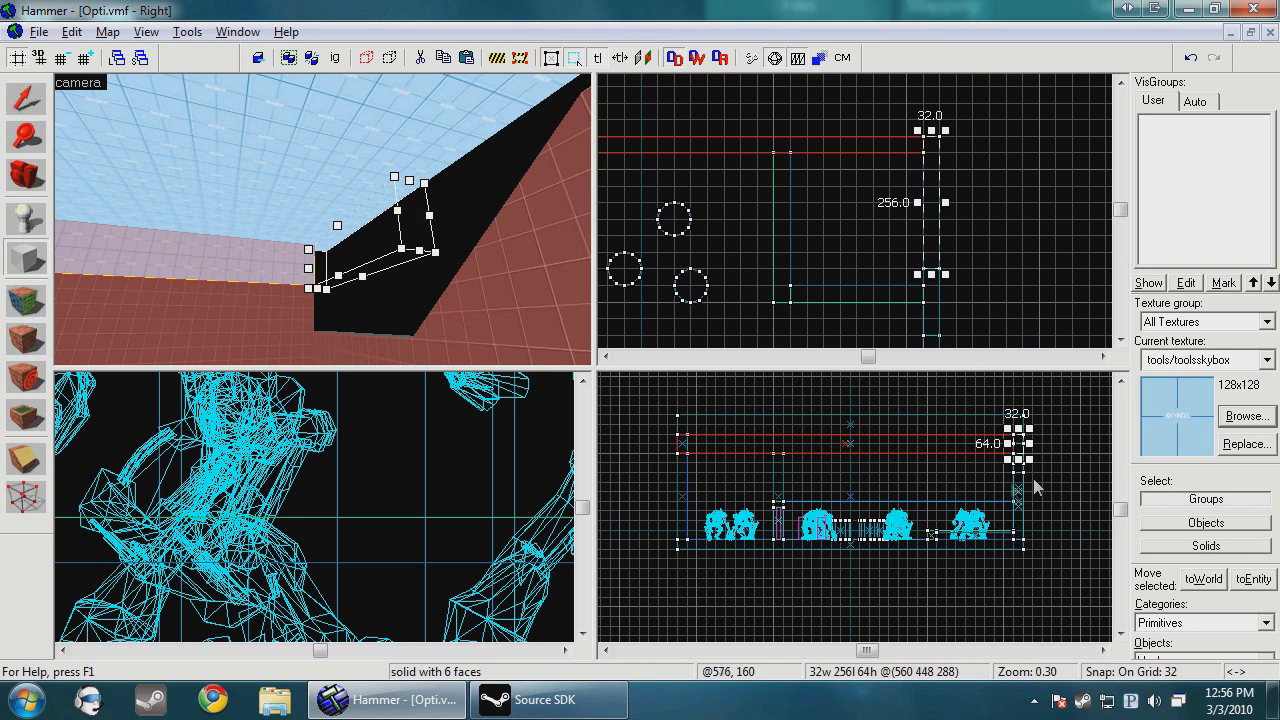
Step: Extend the block down to 128 units high and along to 384 units long up to the wall's peak, and create the brush
scroll(462, 396, "down", 6)
scroll(462, 396, "up", 4)
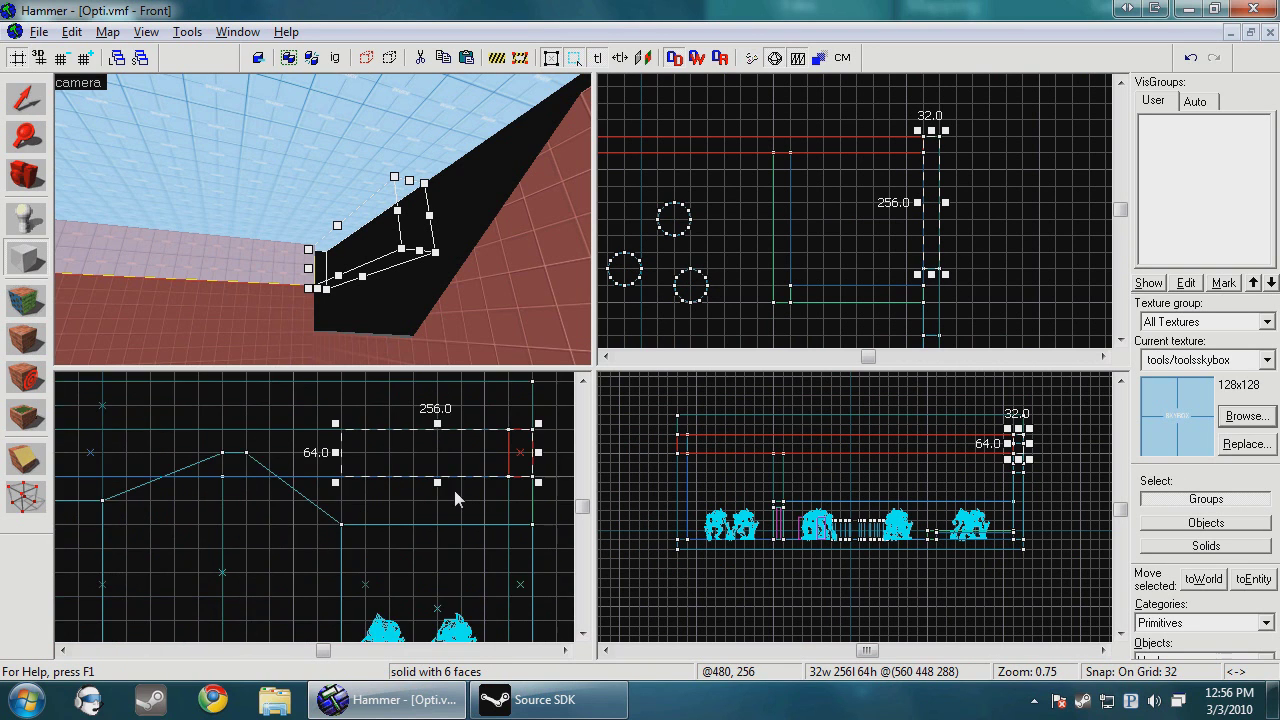
scroll(460, 440, "up", 1)
left_click_drag(431, 473, 429, 549)
scroll(420, 518, "down", 4)
scroll(481, 503, "up", 3)
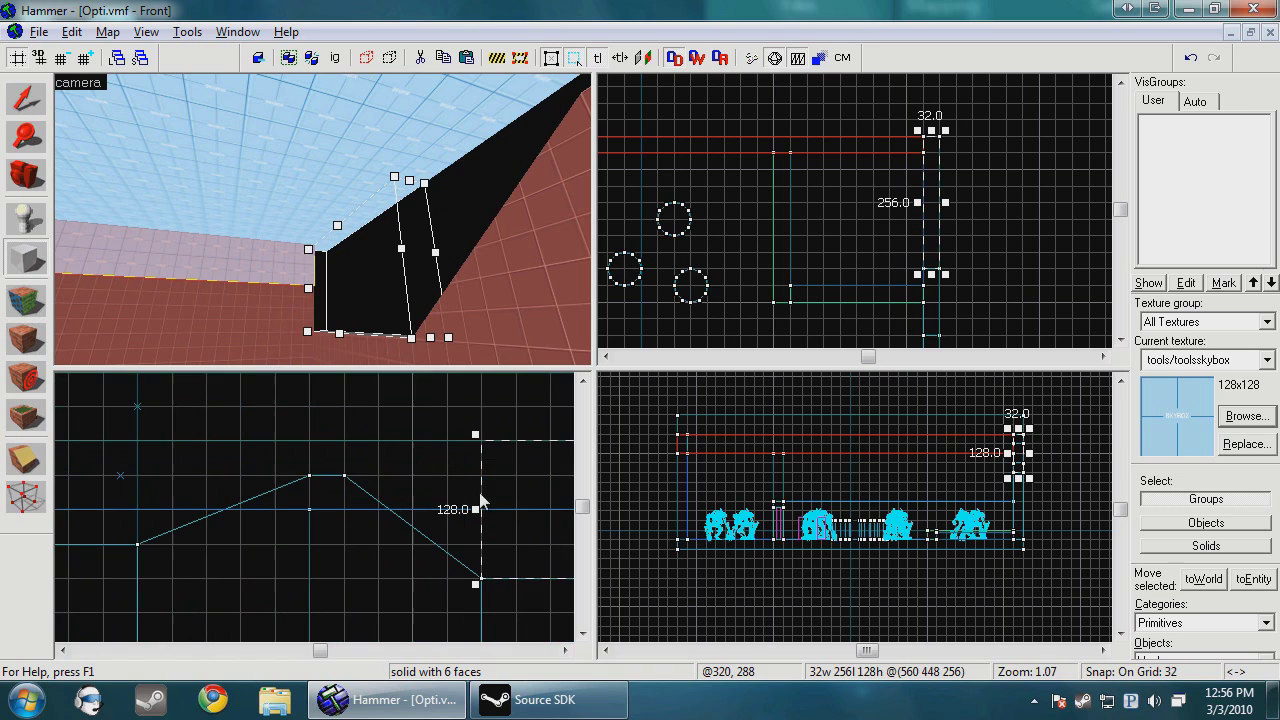
left_click_drag(373, 511, 346, 511)
key("Return")
Step: Create three more skybox brushes following the remaining east wall profile, 32, 160 and 320 units long, the longer two 96 high
scroll(318, 440, "up", 2)
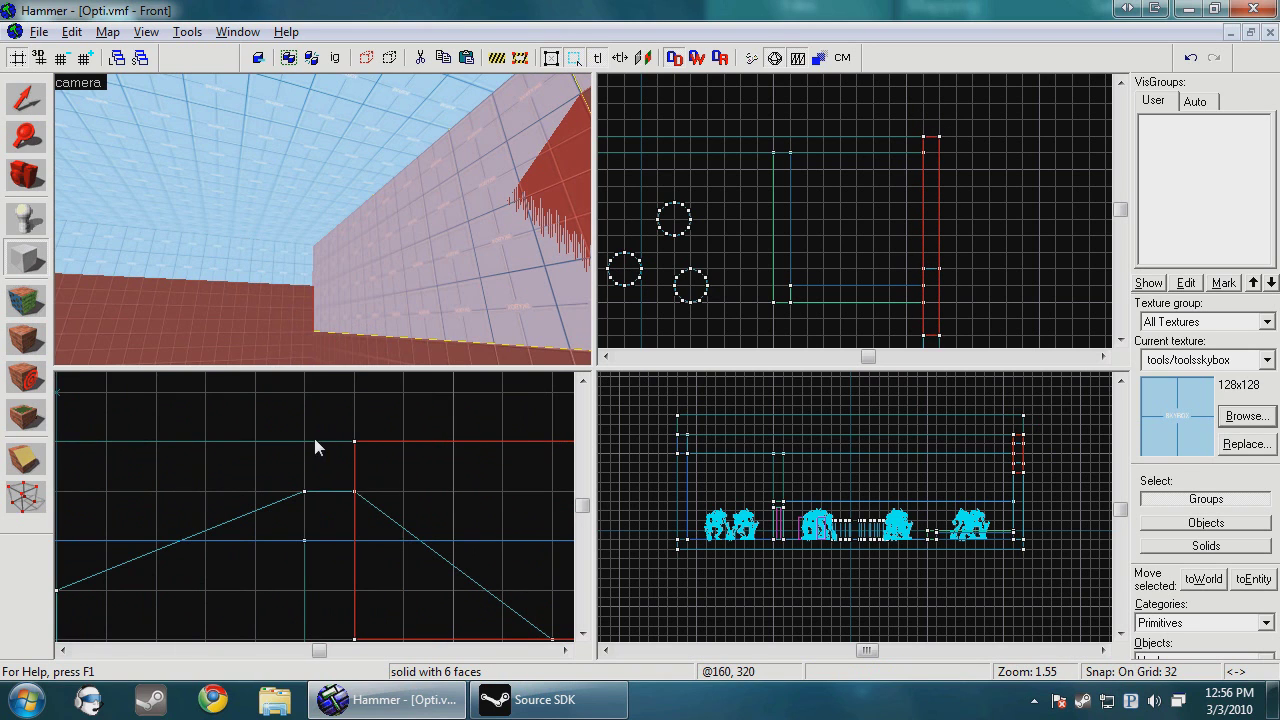
key("Return")
scroll(266, 480, "down", 3)
mouse_move(297, 440)
left_mouse_down()
mouse_move(250, 498)
mouse_move(244, 548)
left_mouse_up()
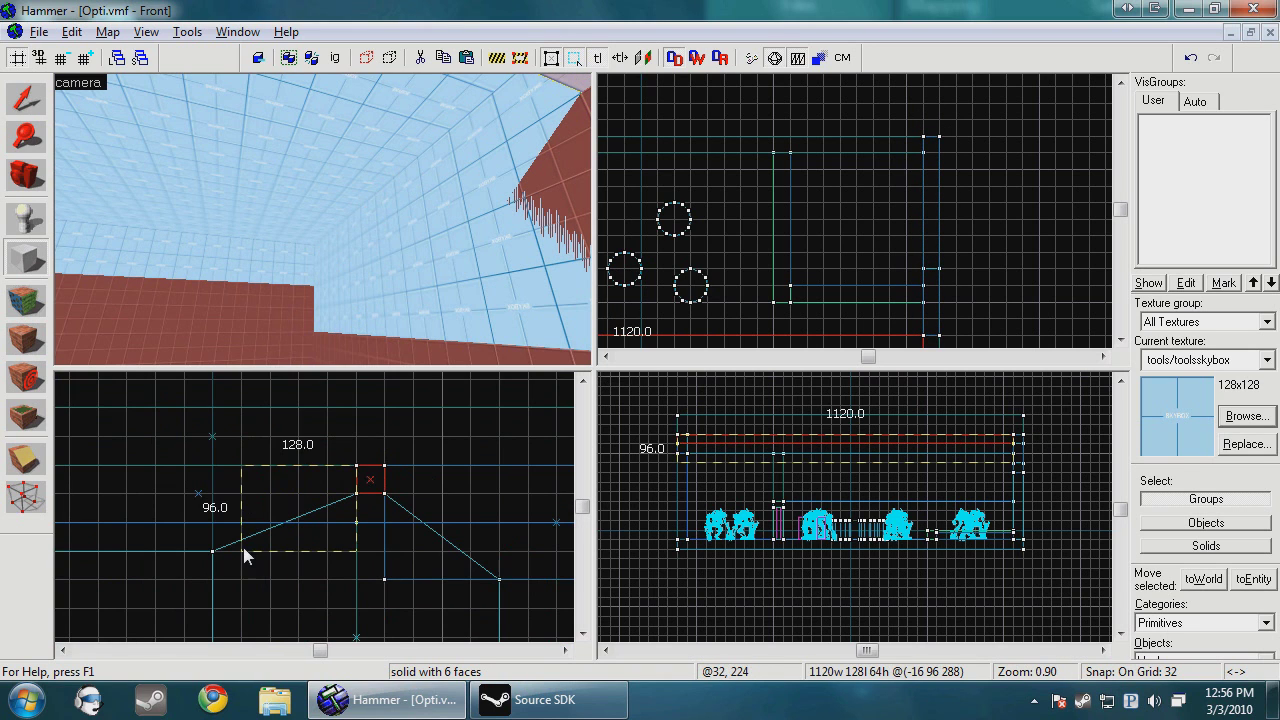
key("Return")
scroll(174, 505, "down", 6)
left_click_drag(213, 464, 247, 521)
scroll(208, 521, "up", 4)
Step: Clip the 384-unit-long skybox brush along the wall's steep slope, removing the part that overlaps the east wall
left_click(26, 100)
left_click(451, 210)
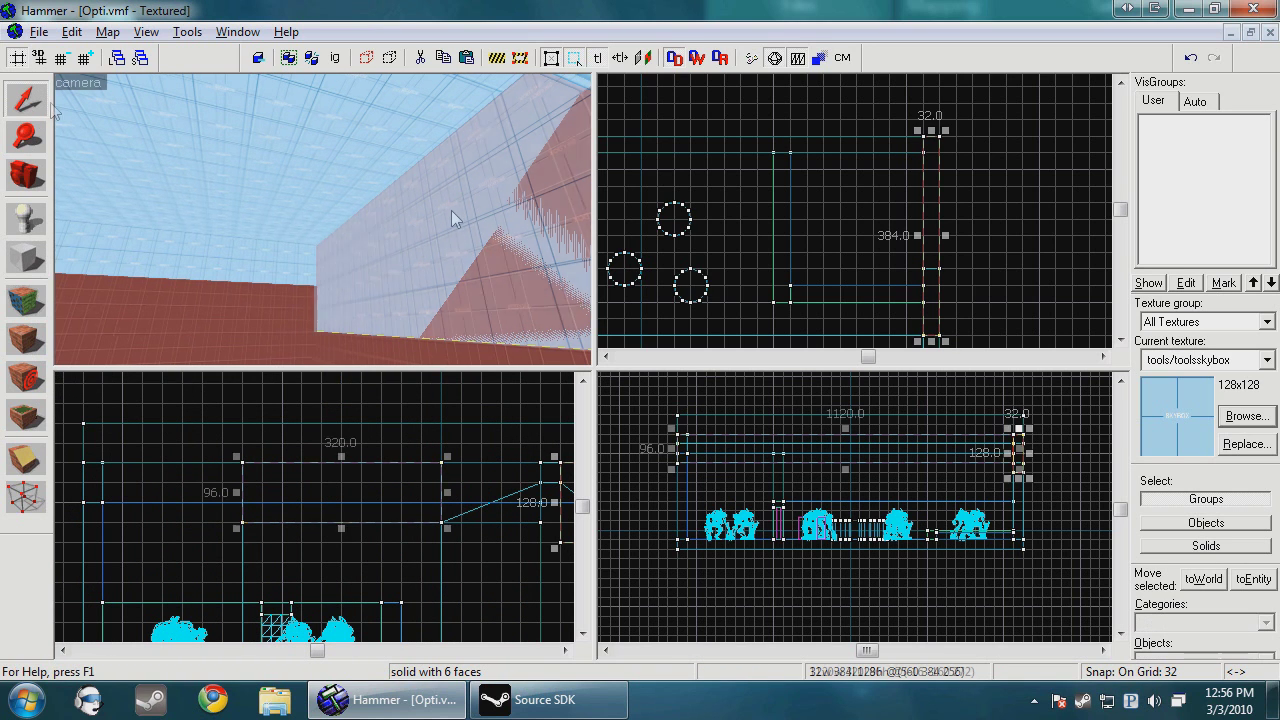
key("z")
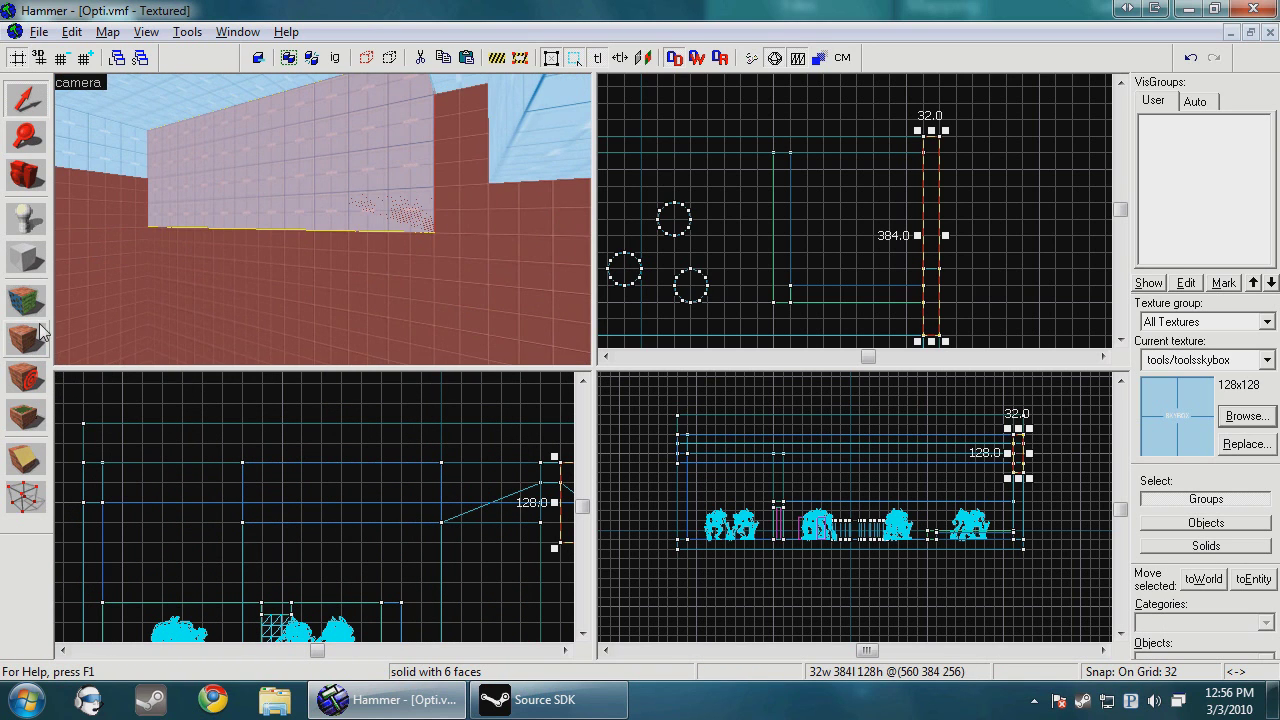
left_click(30, 465)
key("Right")
scroll(476, 480, "up", 4)
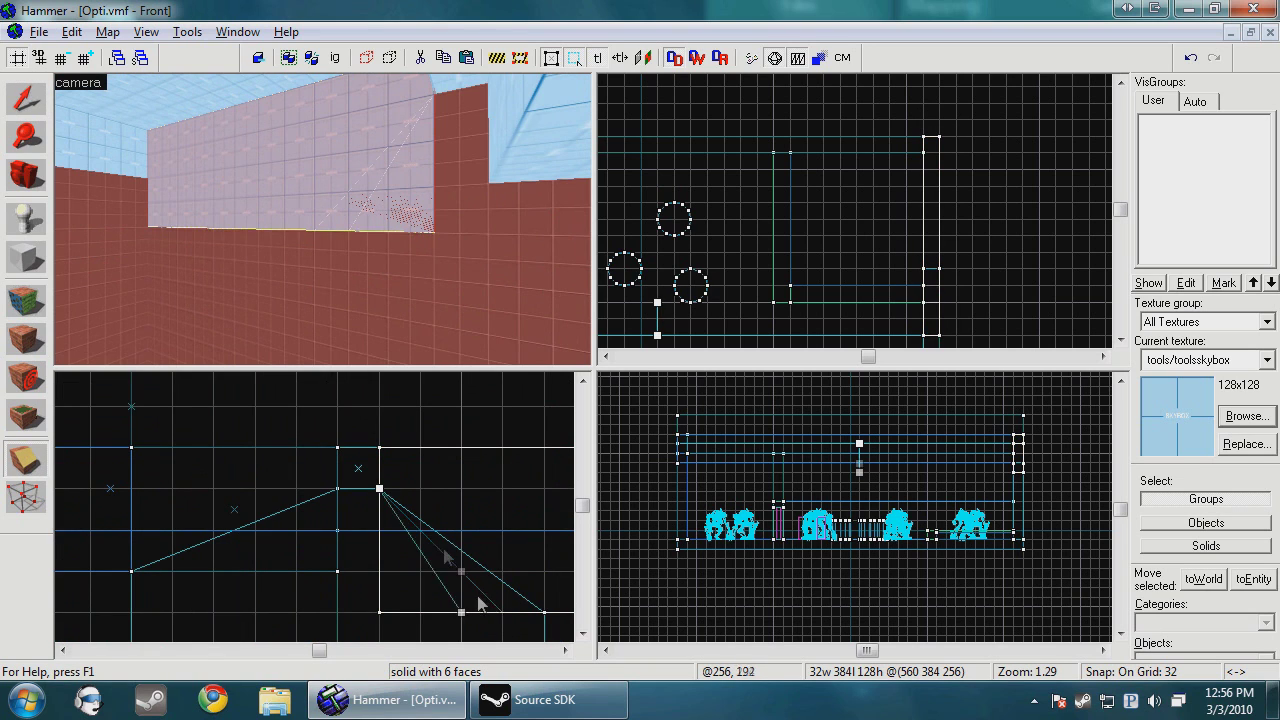
key("Return")
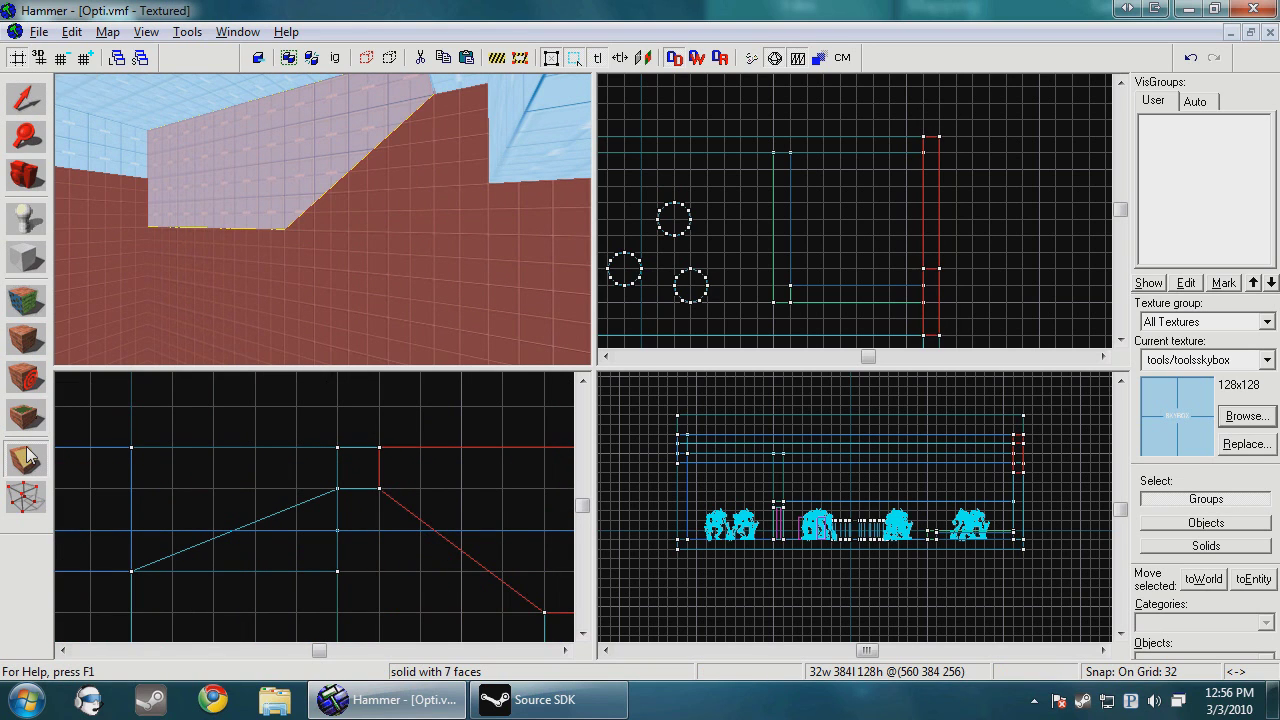
Step: Clip the 160-unit-long skybox brush along the gentler slope of the east wall, removing the overlapping lower part
left_click(507, 160)
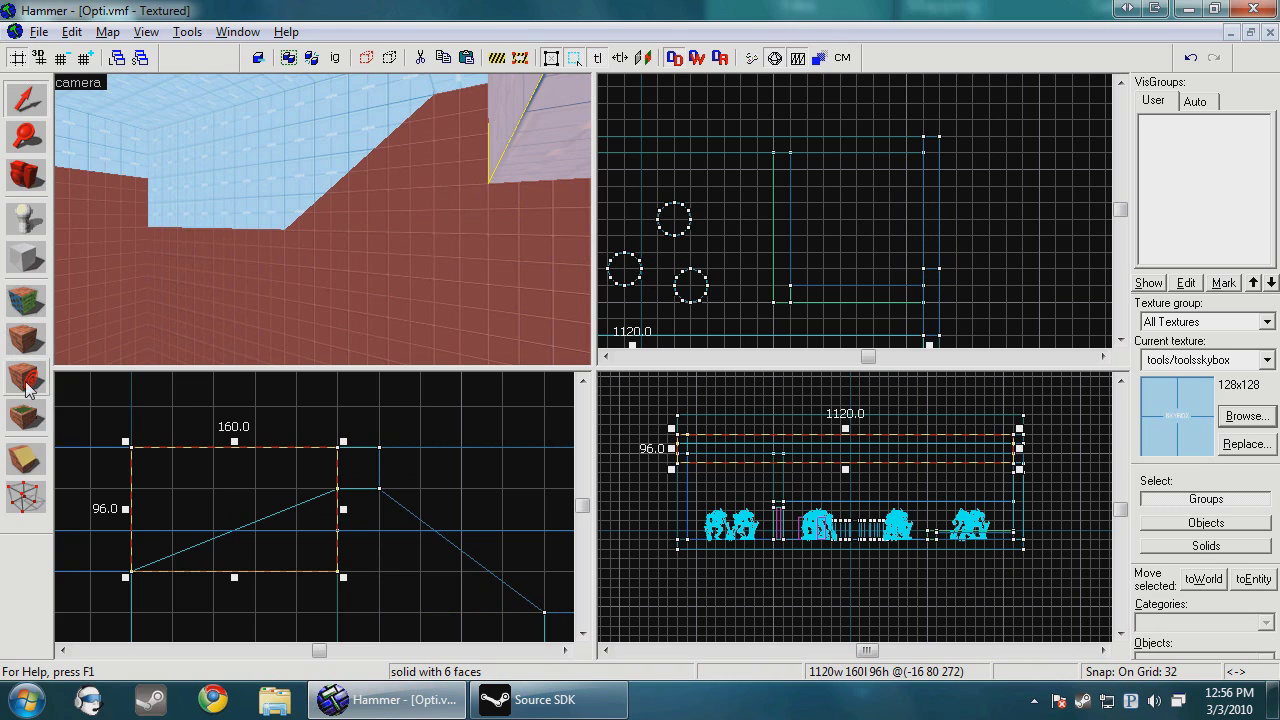
left_click(25, 456)
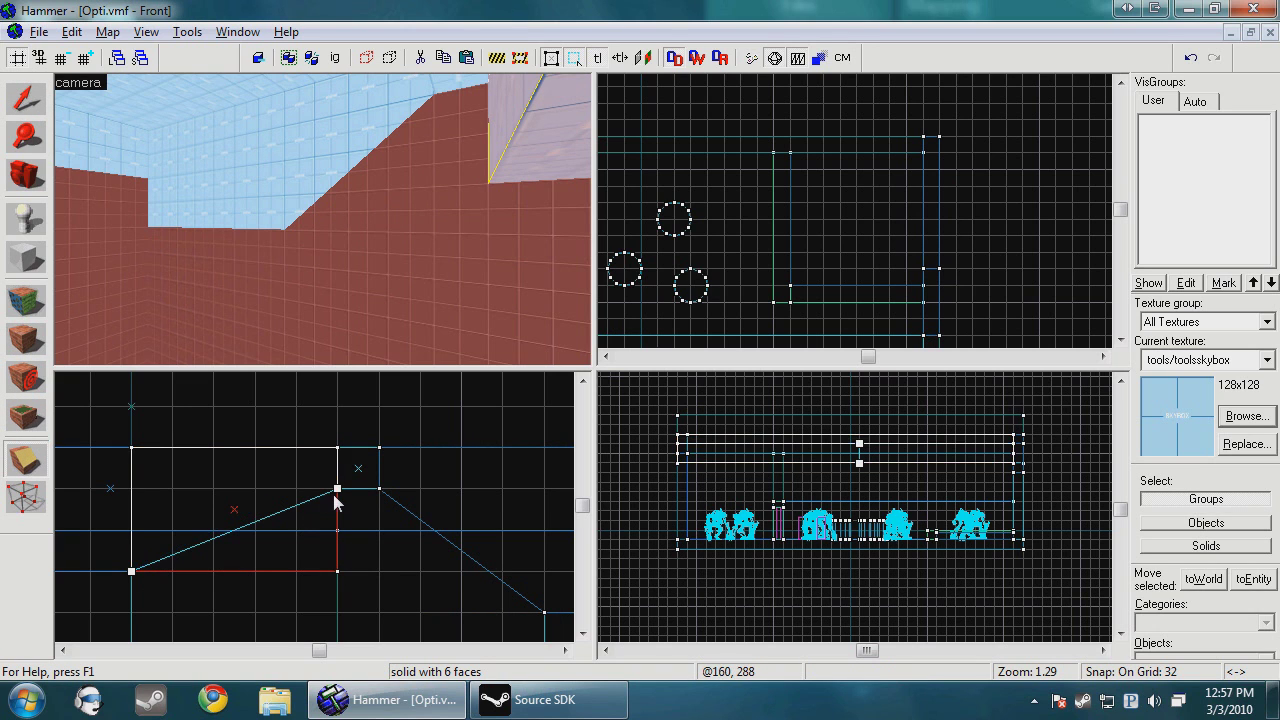
key("Return")
left_click(31, 92)
Step: Select the three skybox brushes above the east wall's peak and sloping sections together
key("z")
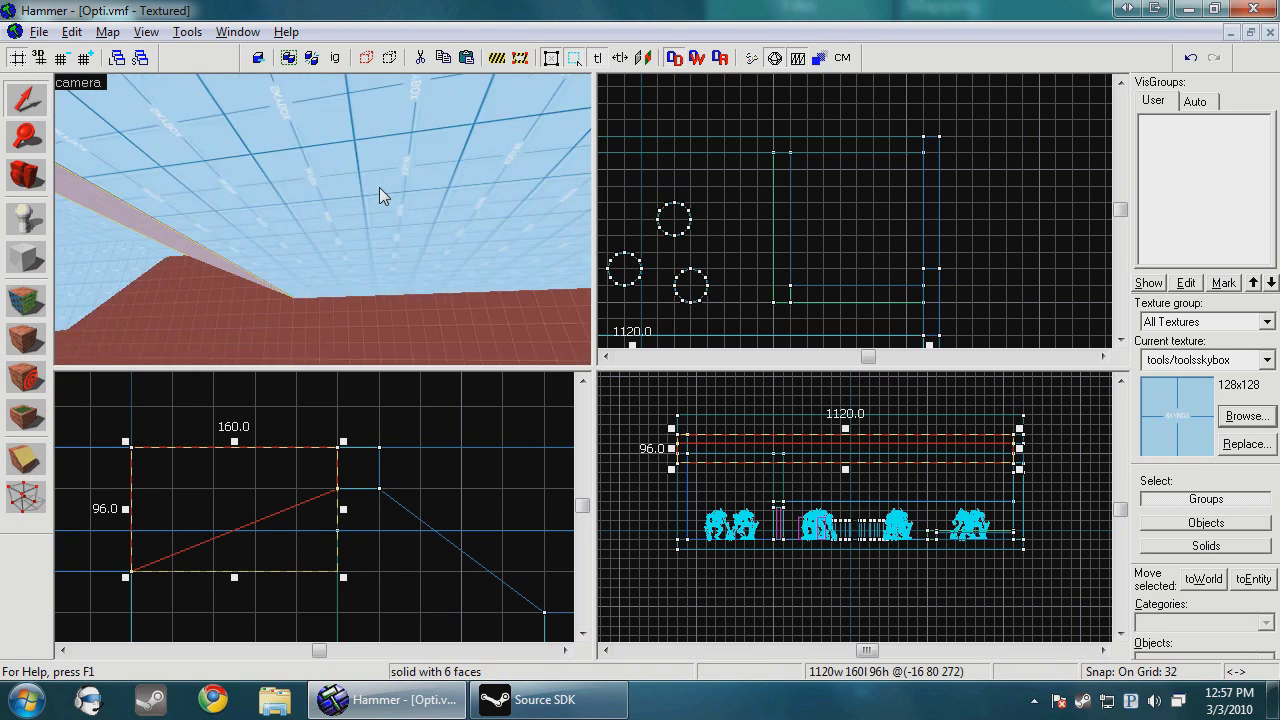
key("z")
left_click(434, 187, "ctrl")
scroll(887, 218, "down", 5)
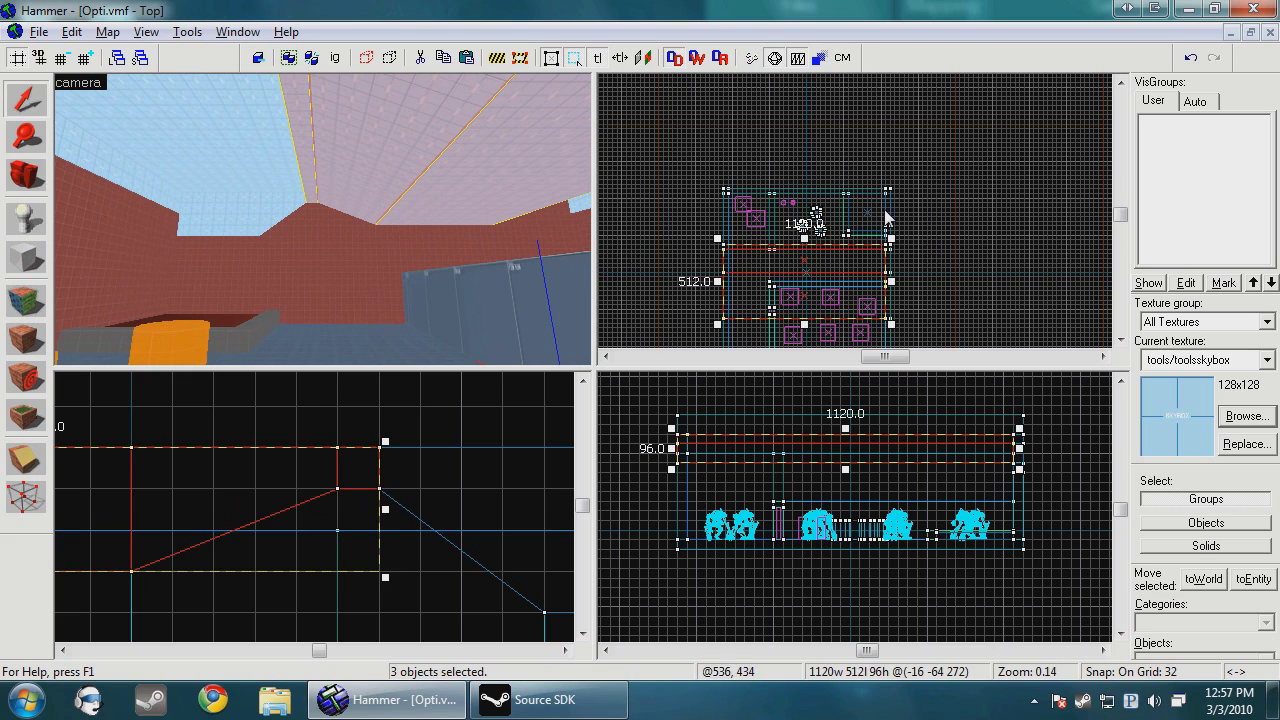
left_click_drag(722, 281, 810, 281)
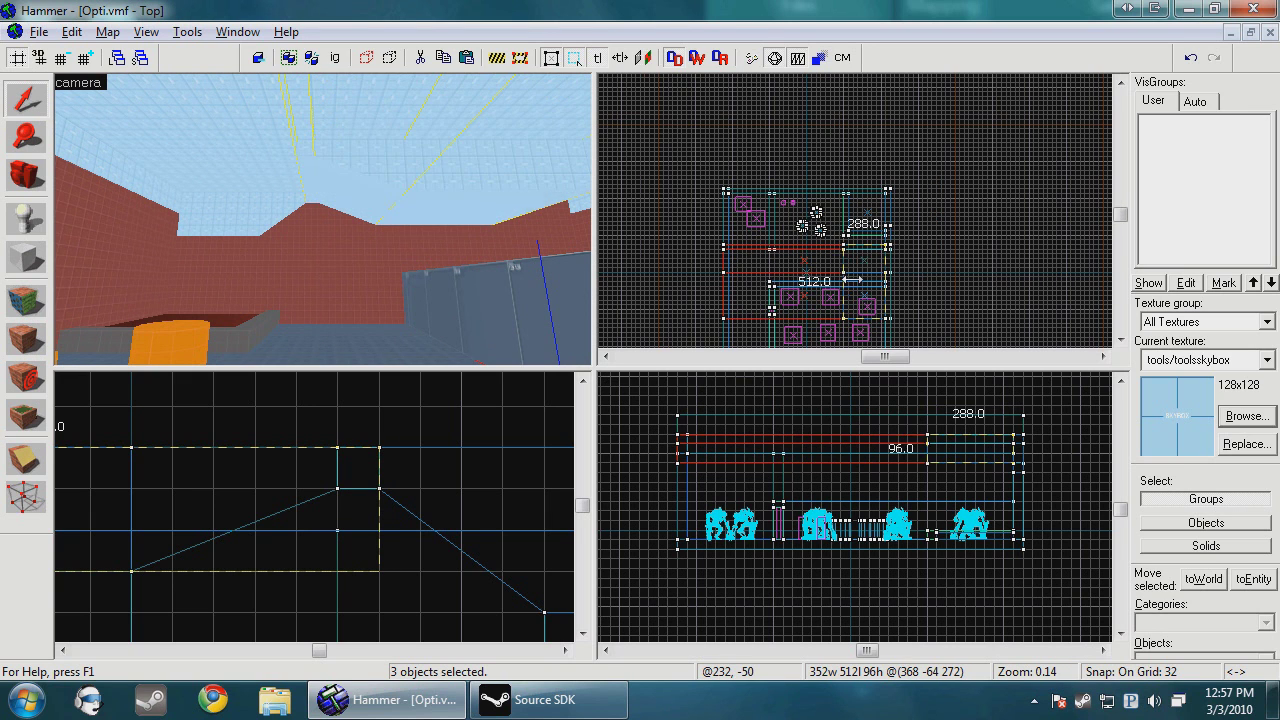
scroll(853, 280, "up", 3)
key("ctrl+z")
key("ctrl+z")
Step: Widen the three skybox brushes to 1152 units, reaching the east wall's outer edge, and narrow them from the west to the wall's thickness
scroll(905, 272, "down", 1)
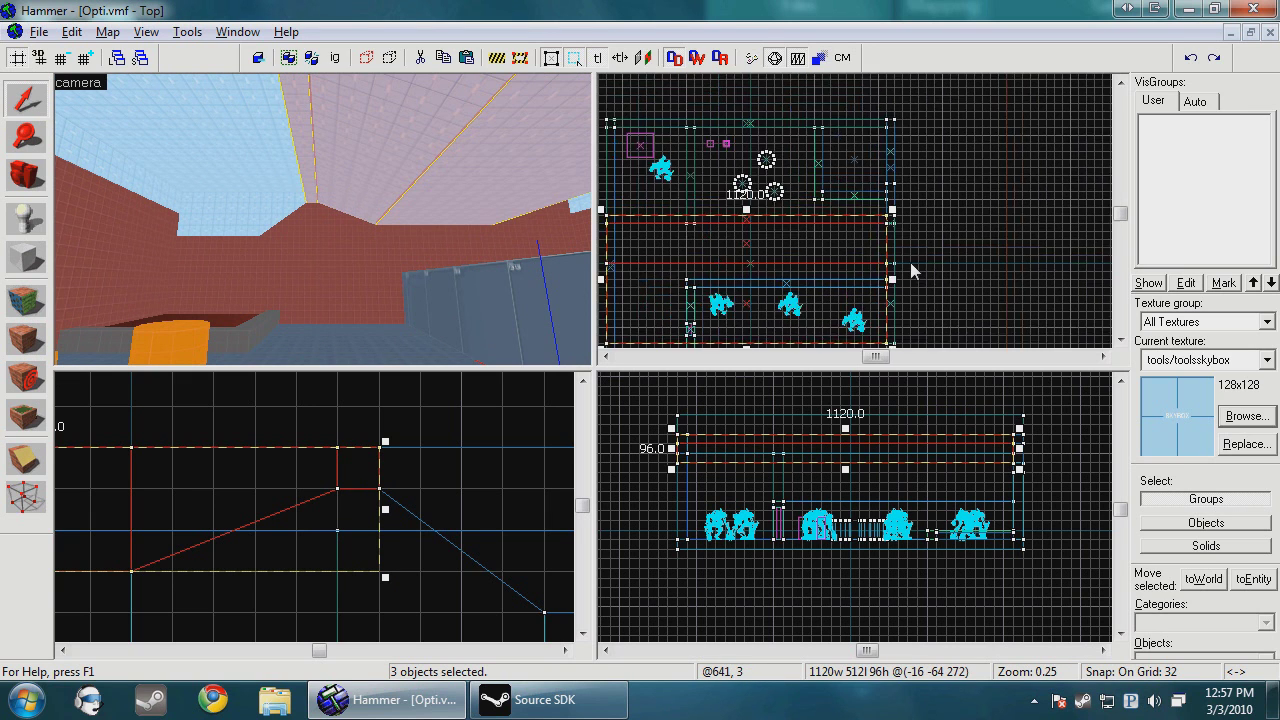
scroll(893, 281, "up", 1)
left_click_drag(900, 285, 910, 285)
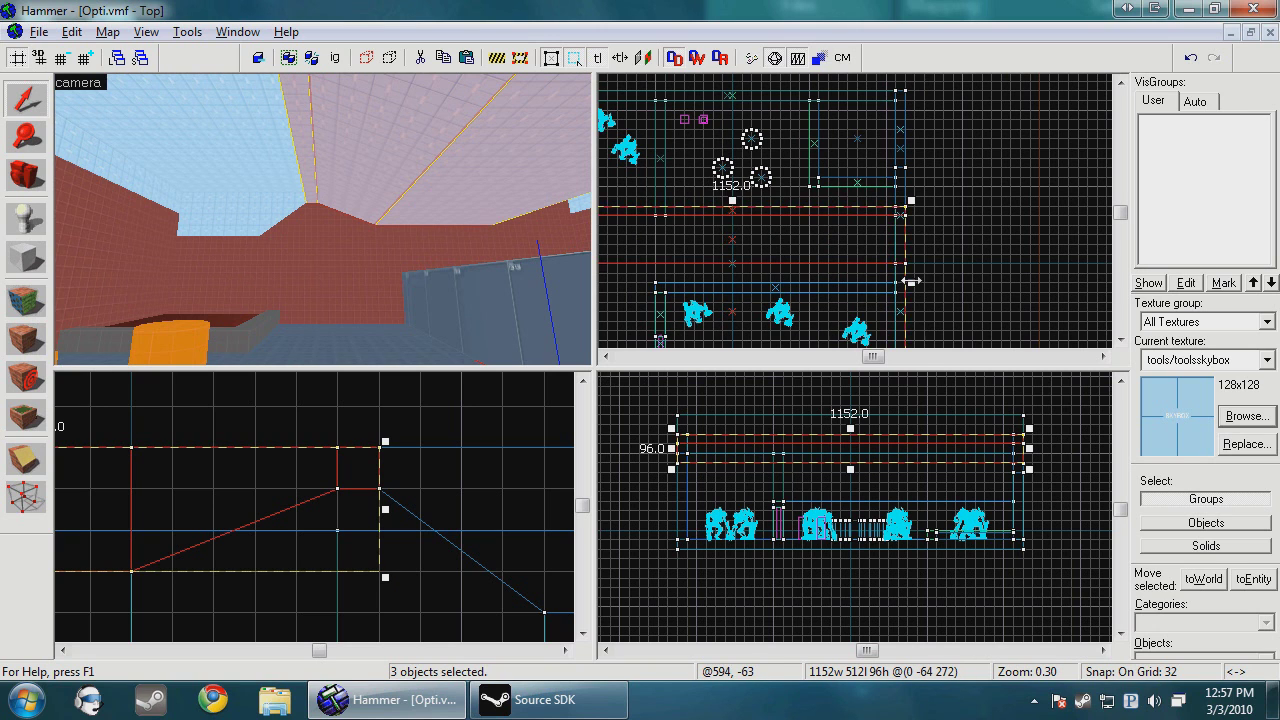
scroll(912, 285, "down", 5)
scroll(902, 256, "up", 4)
left_click_drag(797, 275, 920, 261)
key("Escape")
Step: Select the front orange cylinder in the courtyard and tie it to a func_detail entity
key("w")
key("w")
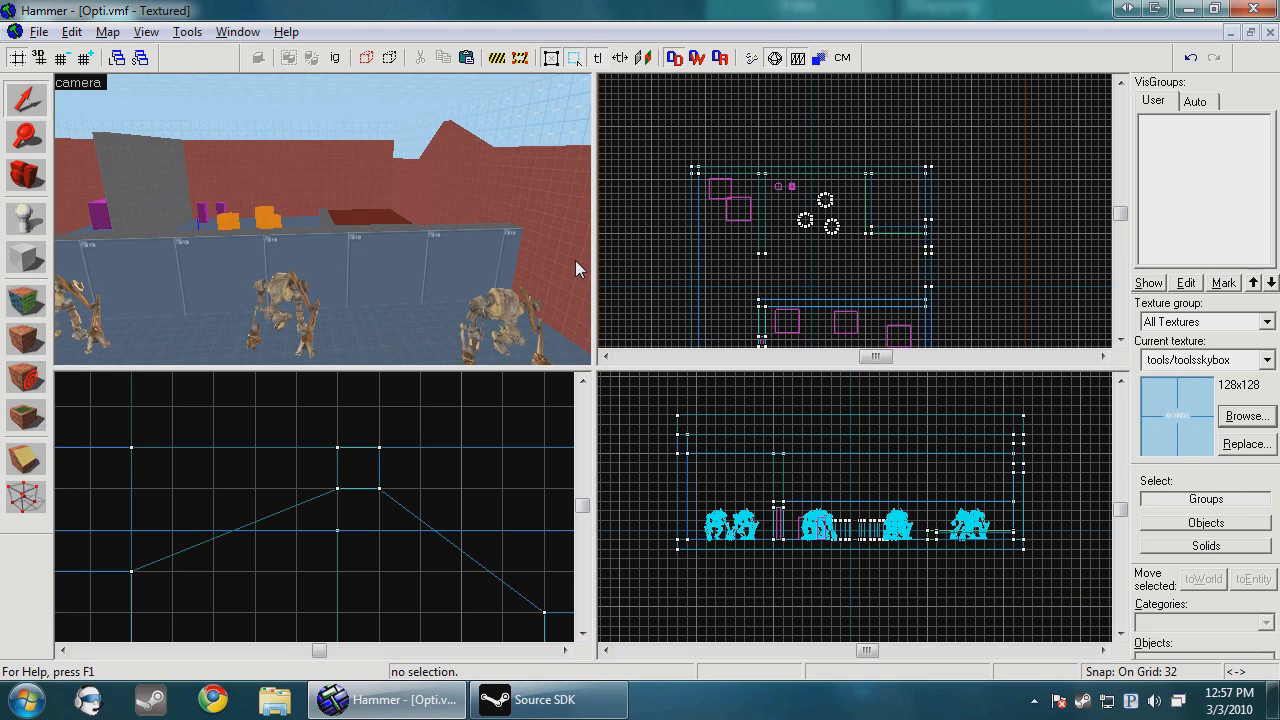
scroll(284, 172, "up", 3)
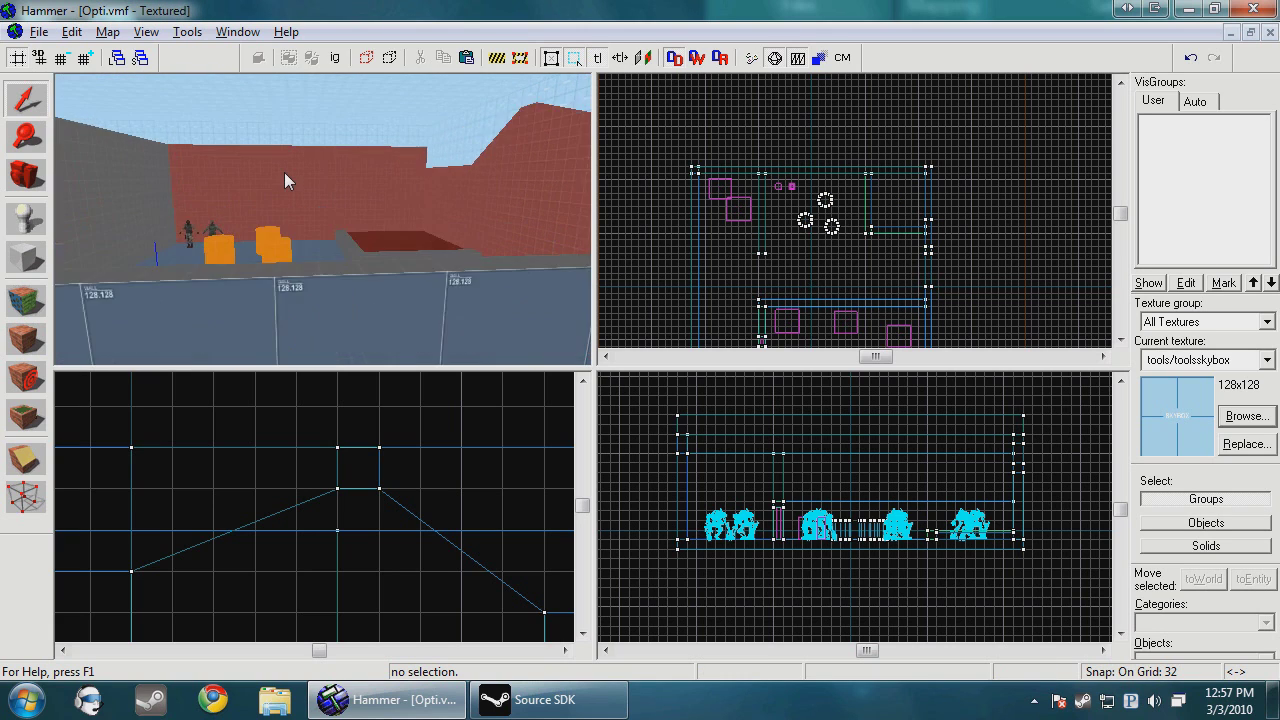
key("z")
key("w")
key("z")
left_click(327, 238)
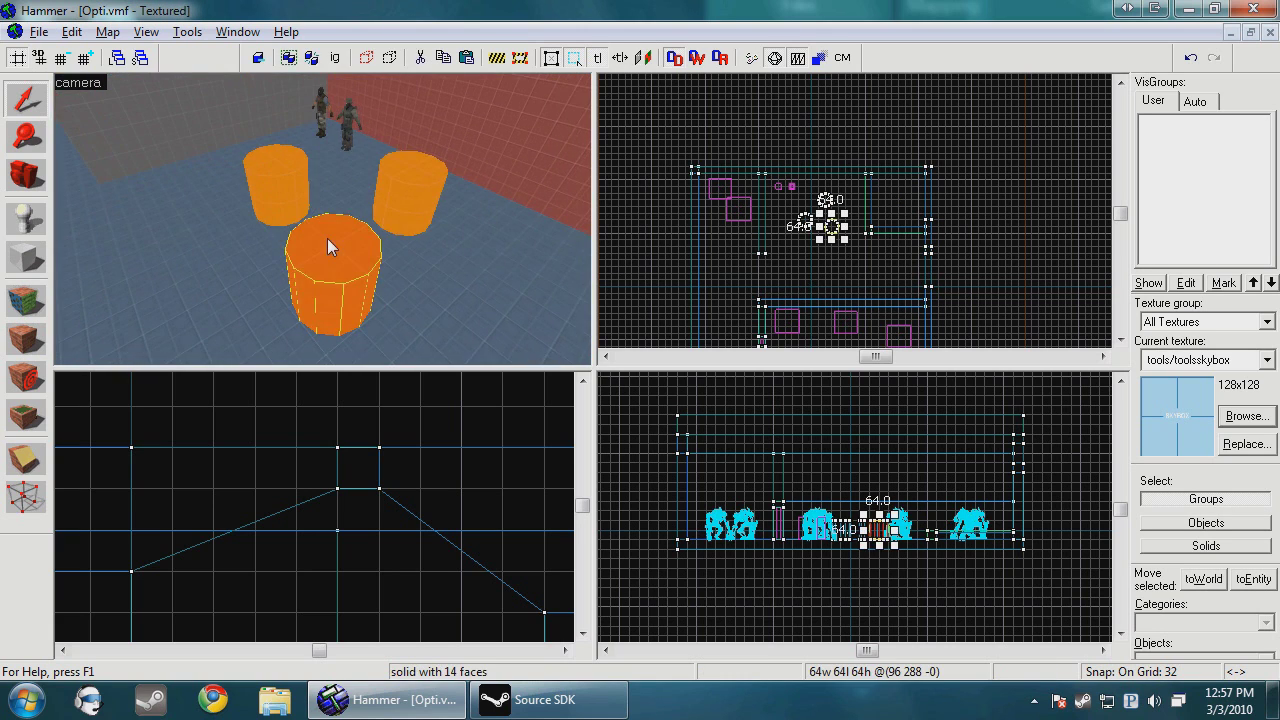
left_click(690, 256)
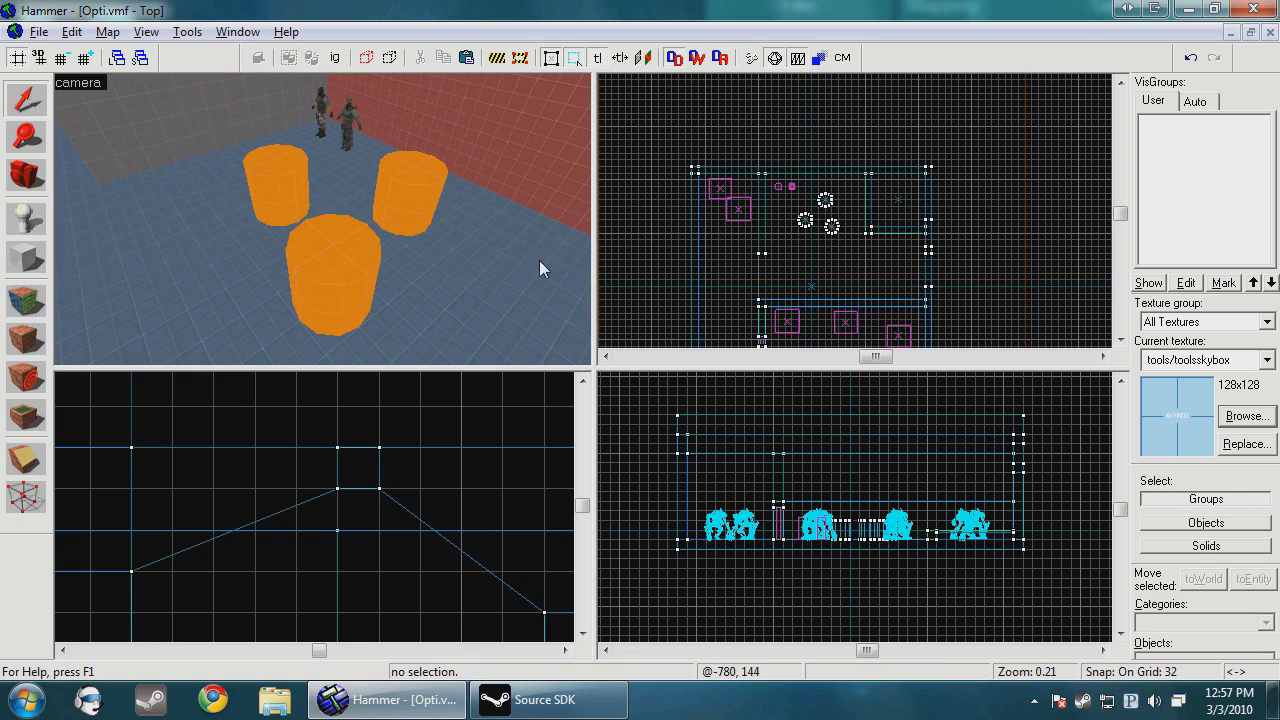
left_click(337, 264)
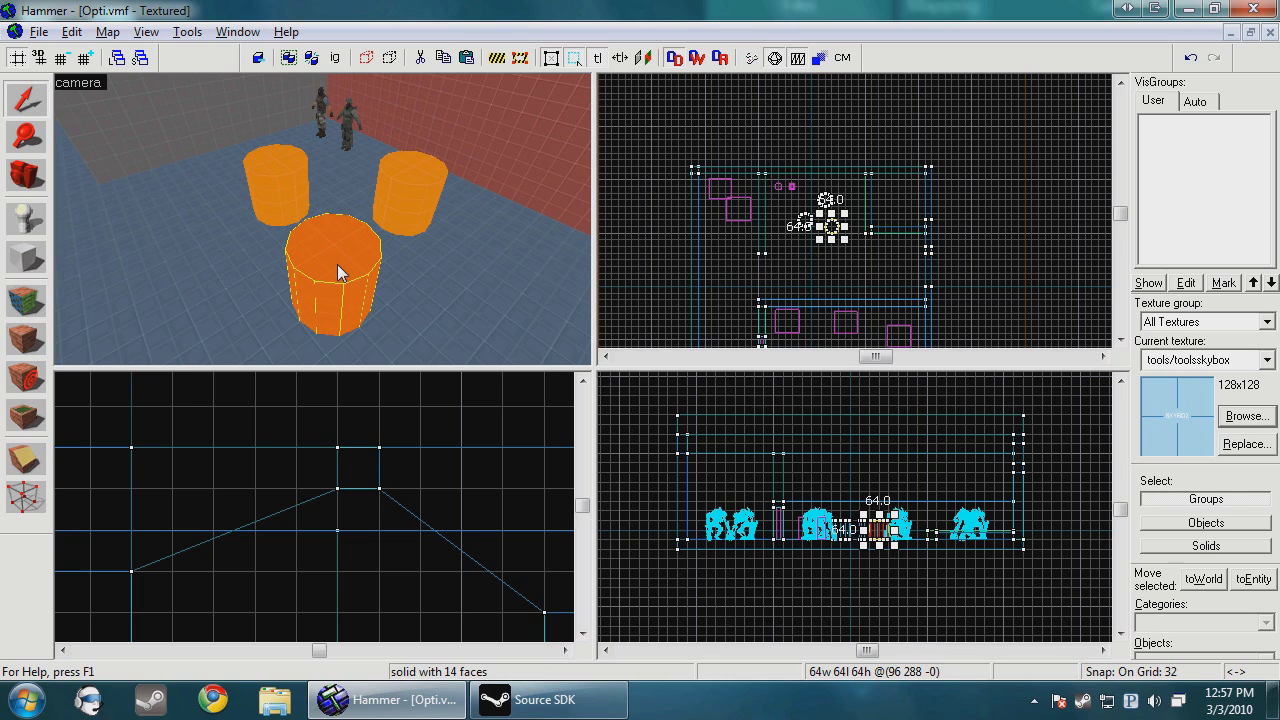
key("ctrl+t")
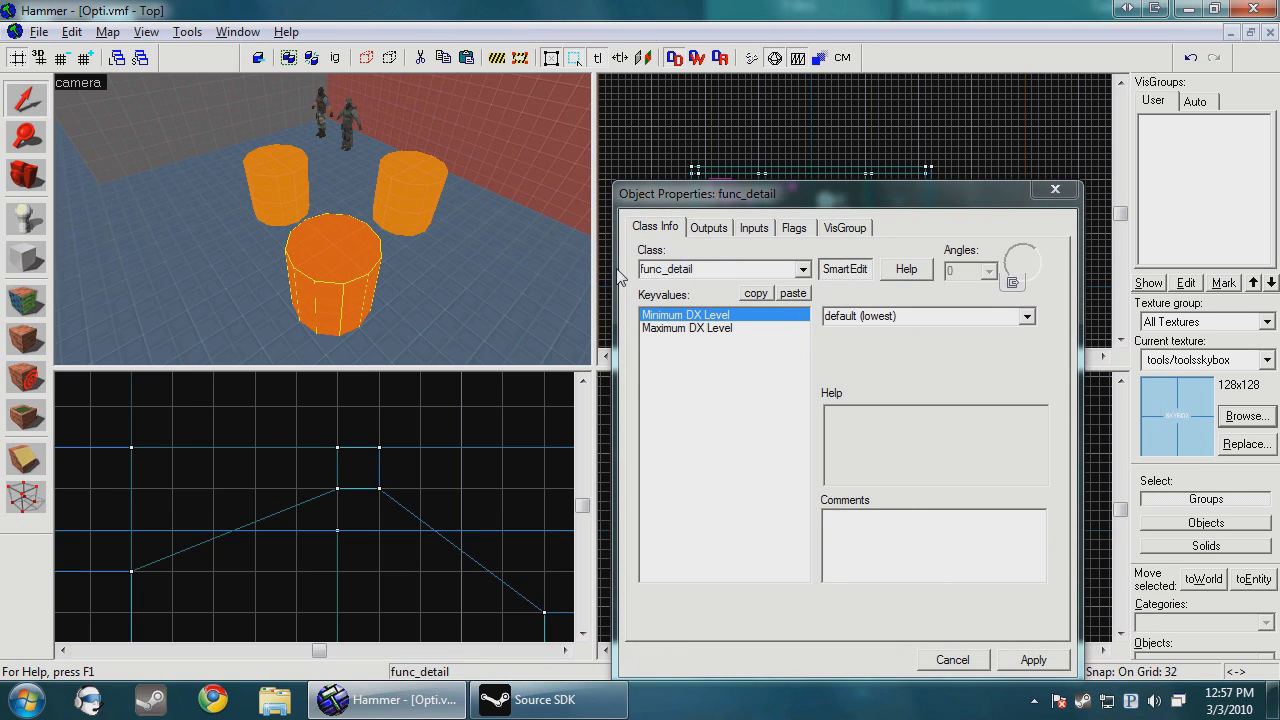
Step: Tie the other two orange cylinders to func_detail entities as well
scroll(615, 270, "up", 1)
left_click(428, 226)
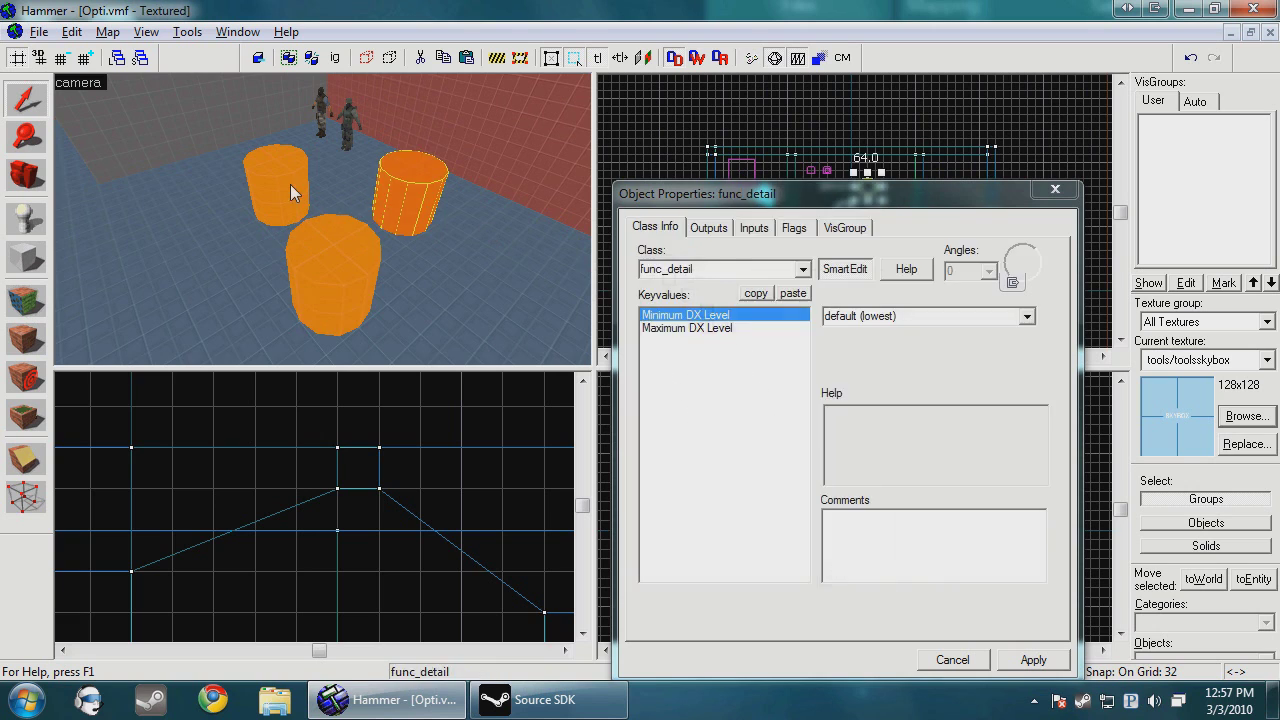
left_click(287, 184)
Step: Tie the two low walls around the red pool to a new func_detail entity and apply its properties
key("Right")
left_click(286, 183, "ctrl")
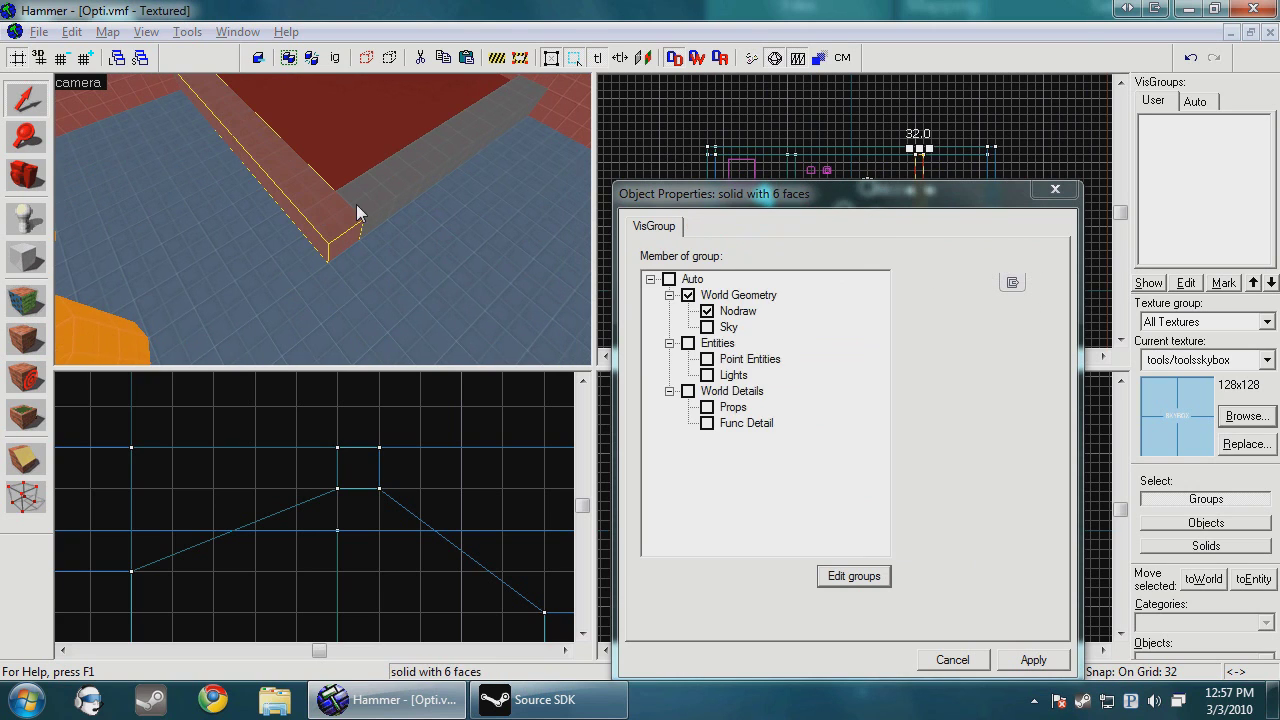
key("ctrl+t")
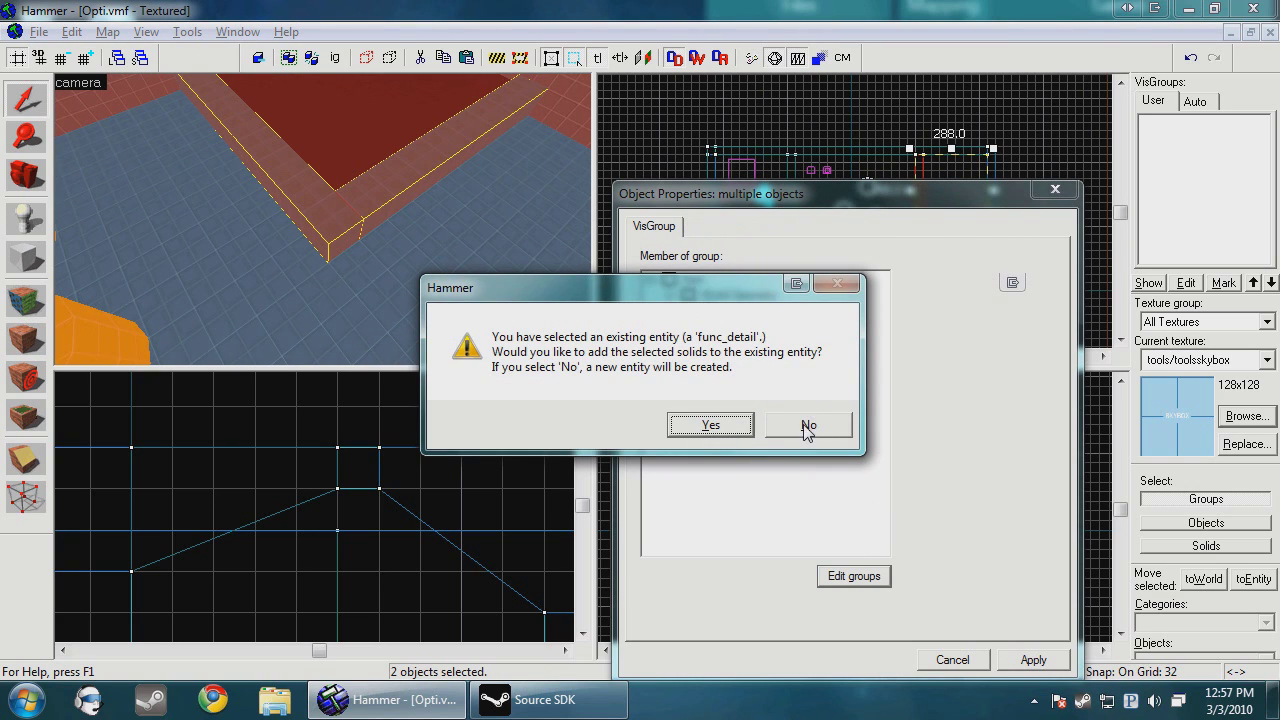
left_click(791, 429)
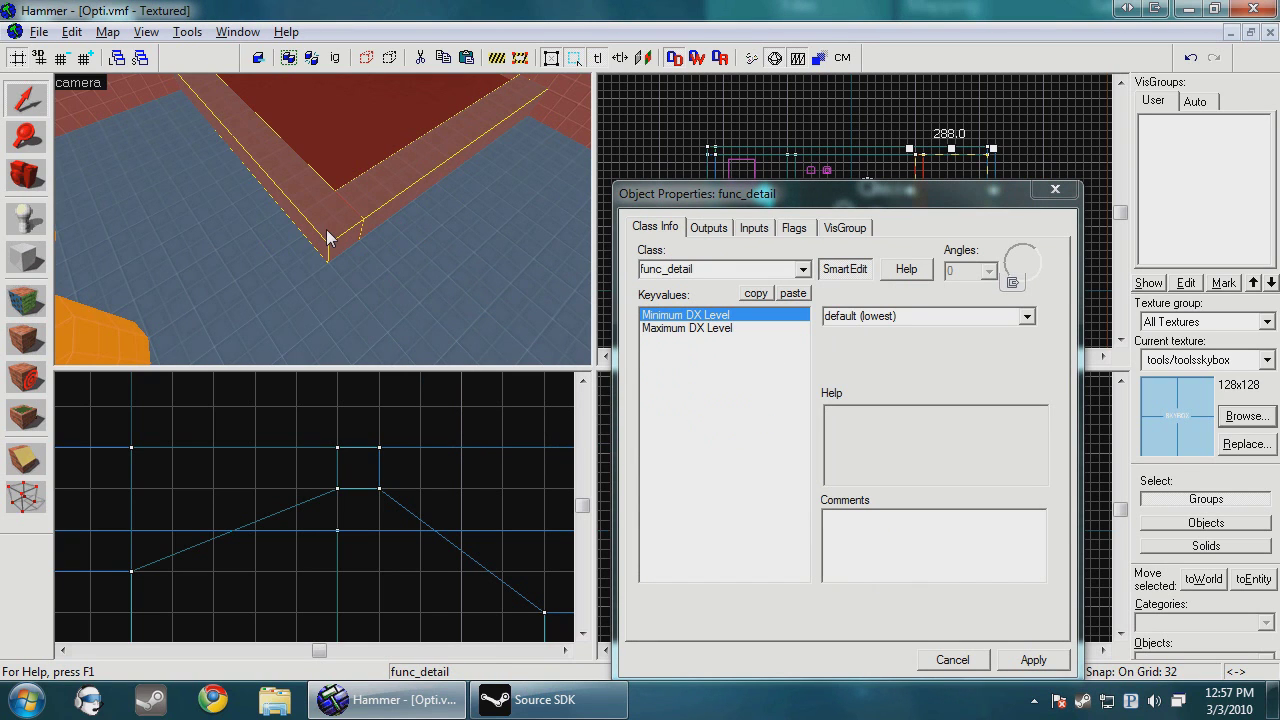
left_click(1012, 663)
key("Escape")
key("s")
key("d")
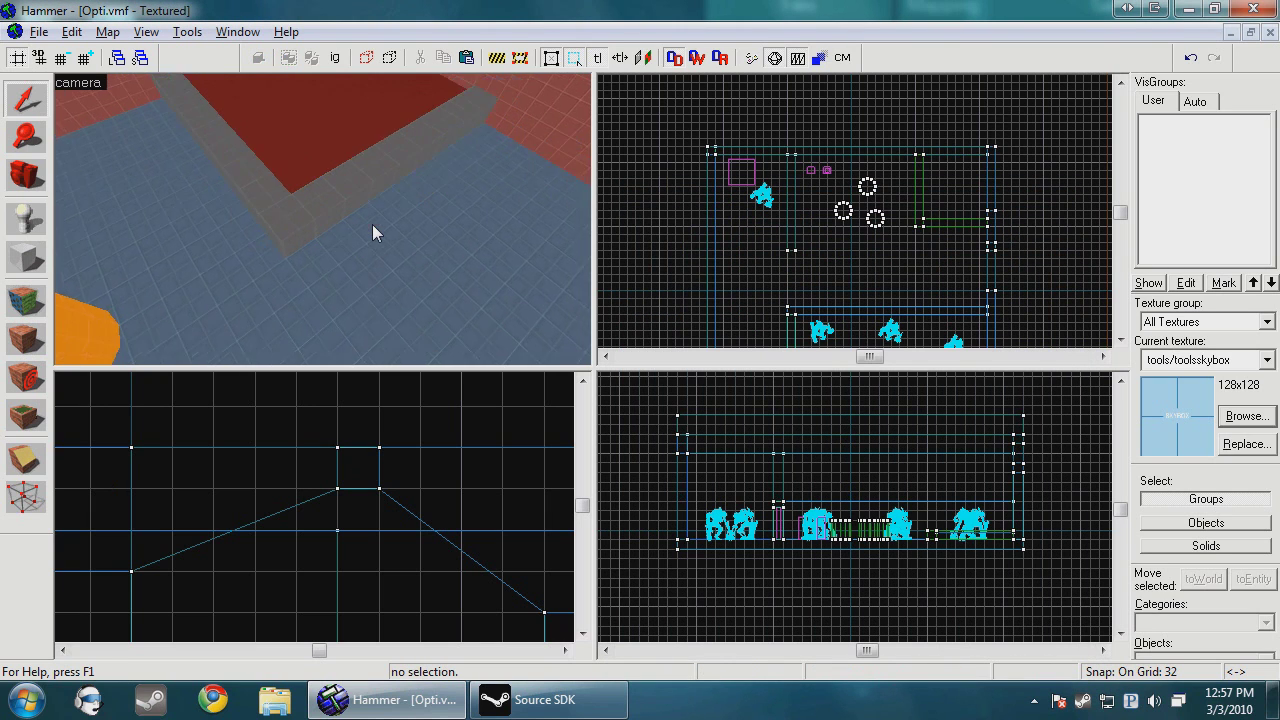
key("s")
key("s")
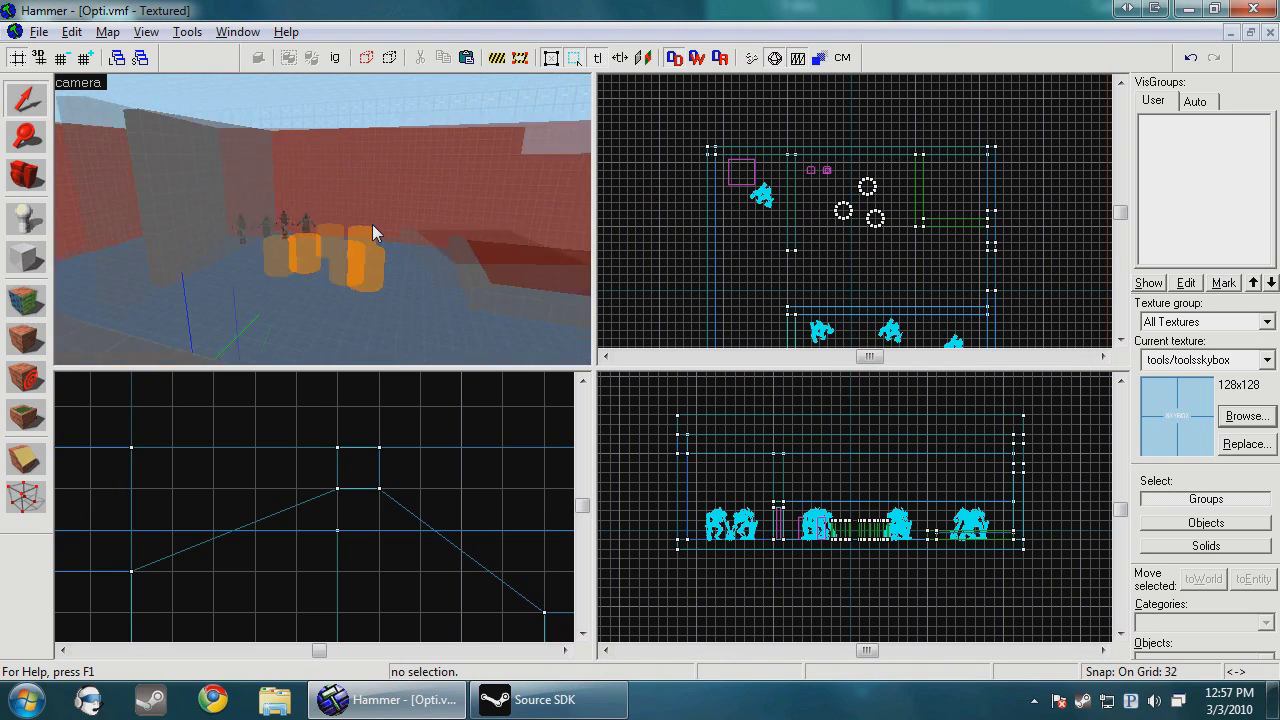
key("w")
key("Left")
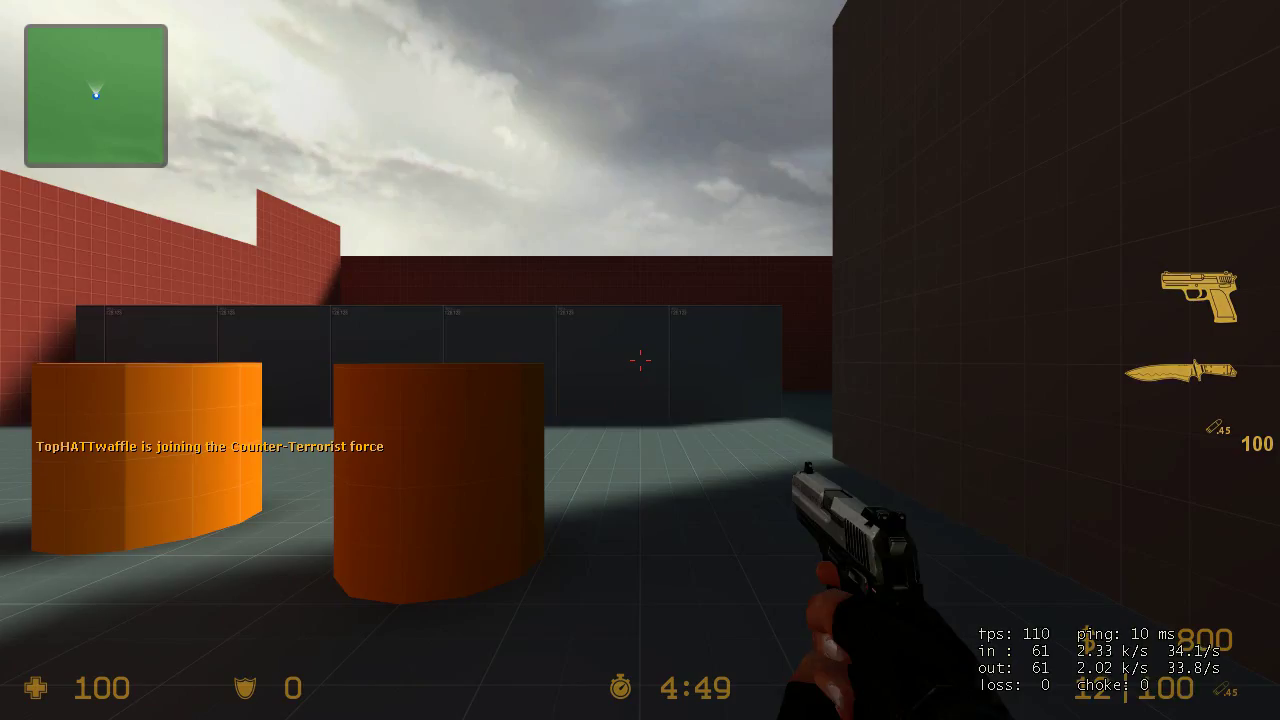
Step: Walk through the compiled Opti map in Counter-Strike: Source and examine how the sky meets the outer walls
key("3")
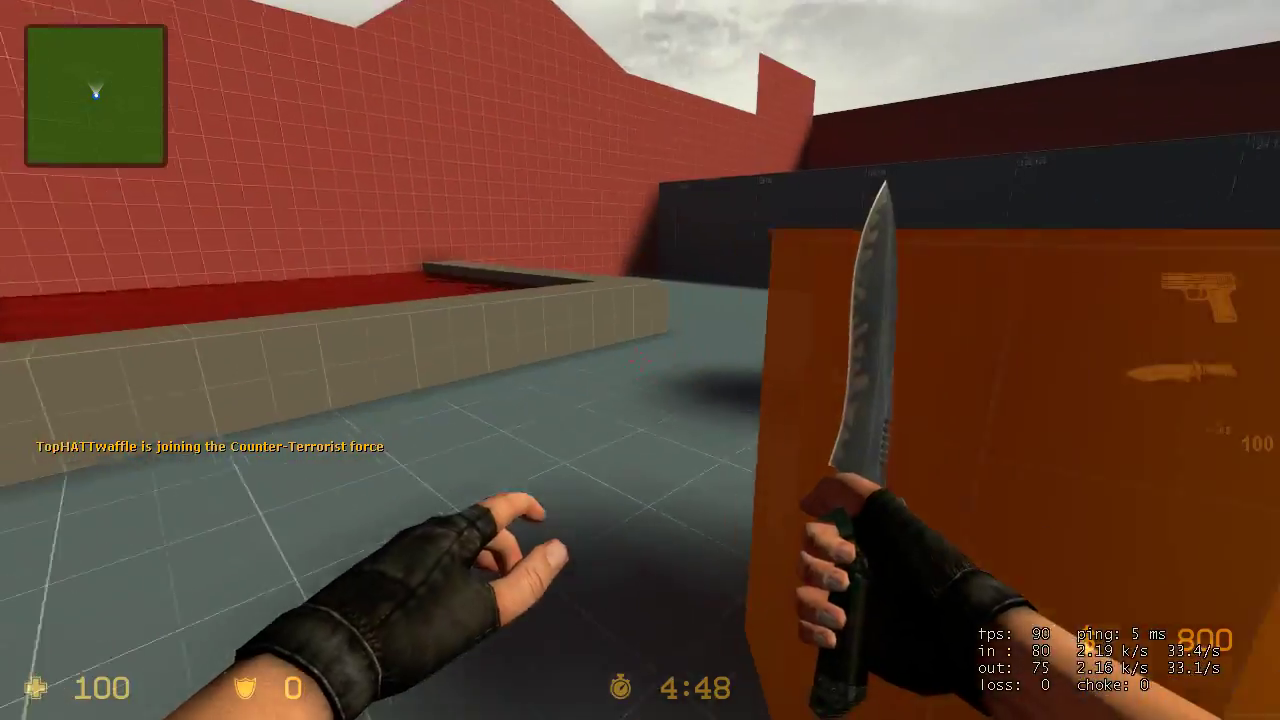
key("w")
left_click(640, 360)
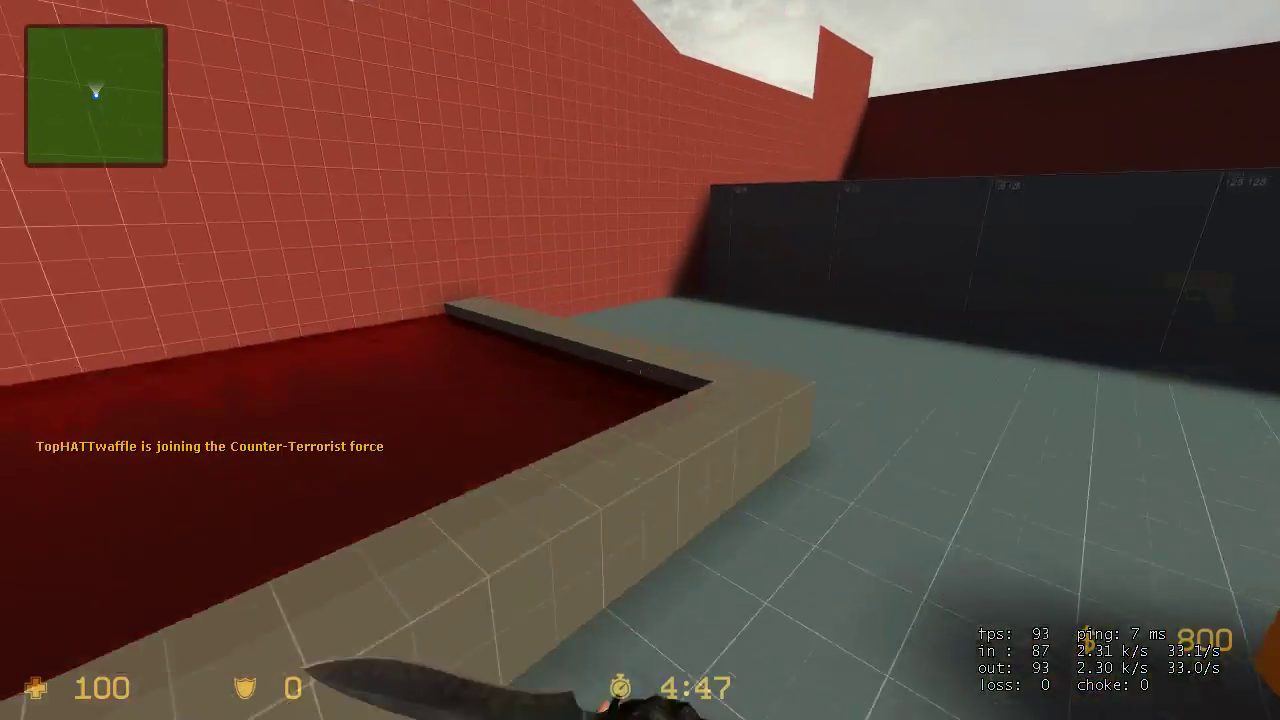
left_click(640, 360)
key("a")
left_click(640, 360)
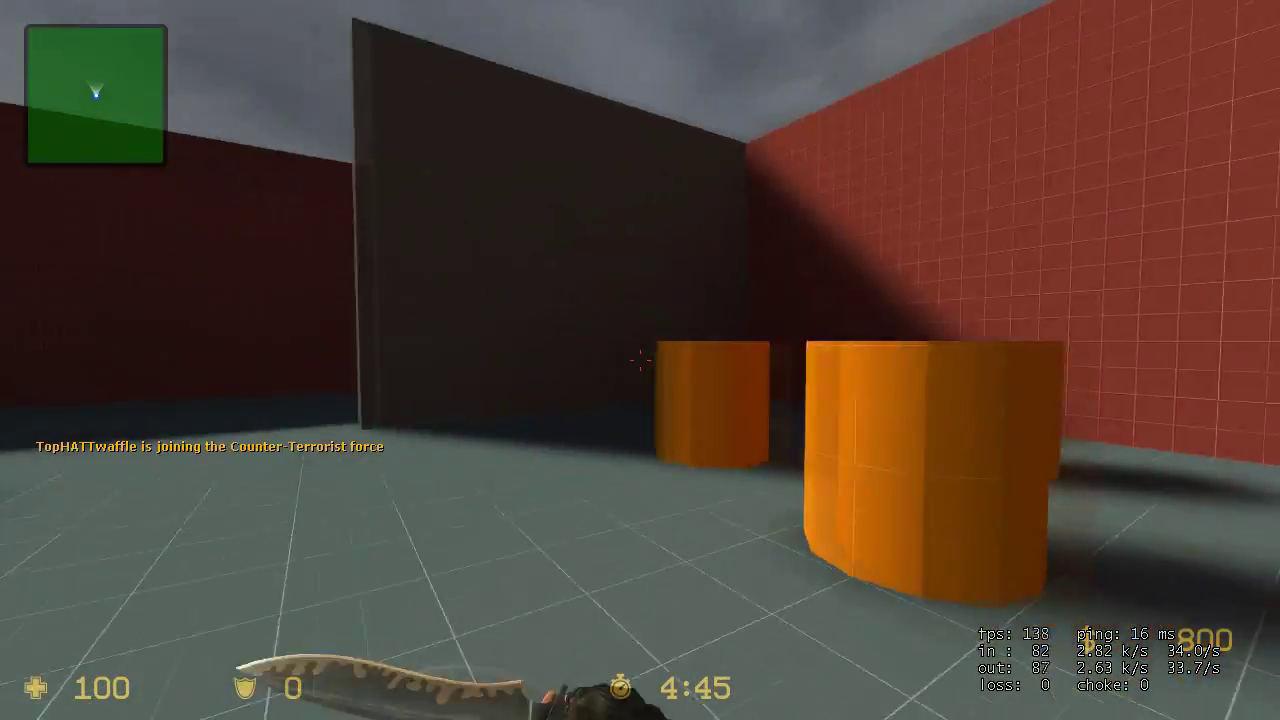
left_click(640, 360)
left_click(640, 360)
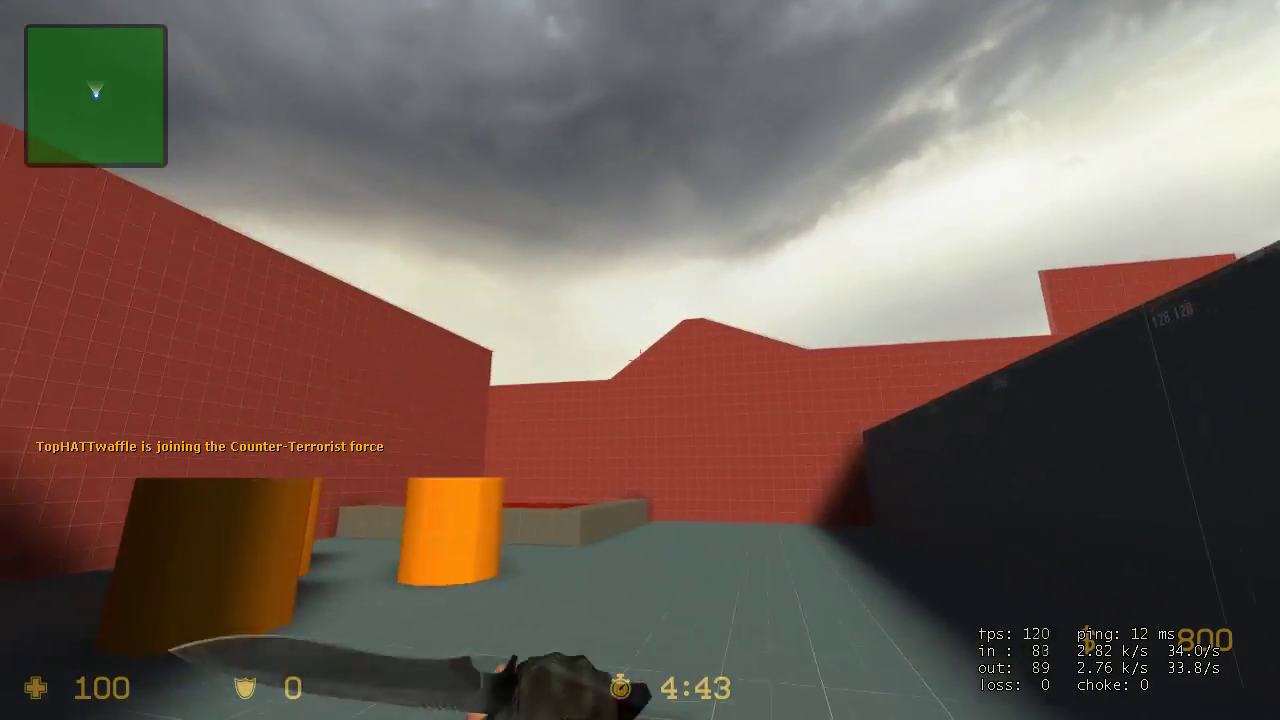
key("2")
key("3")
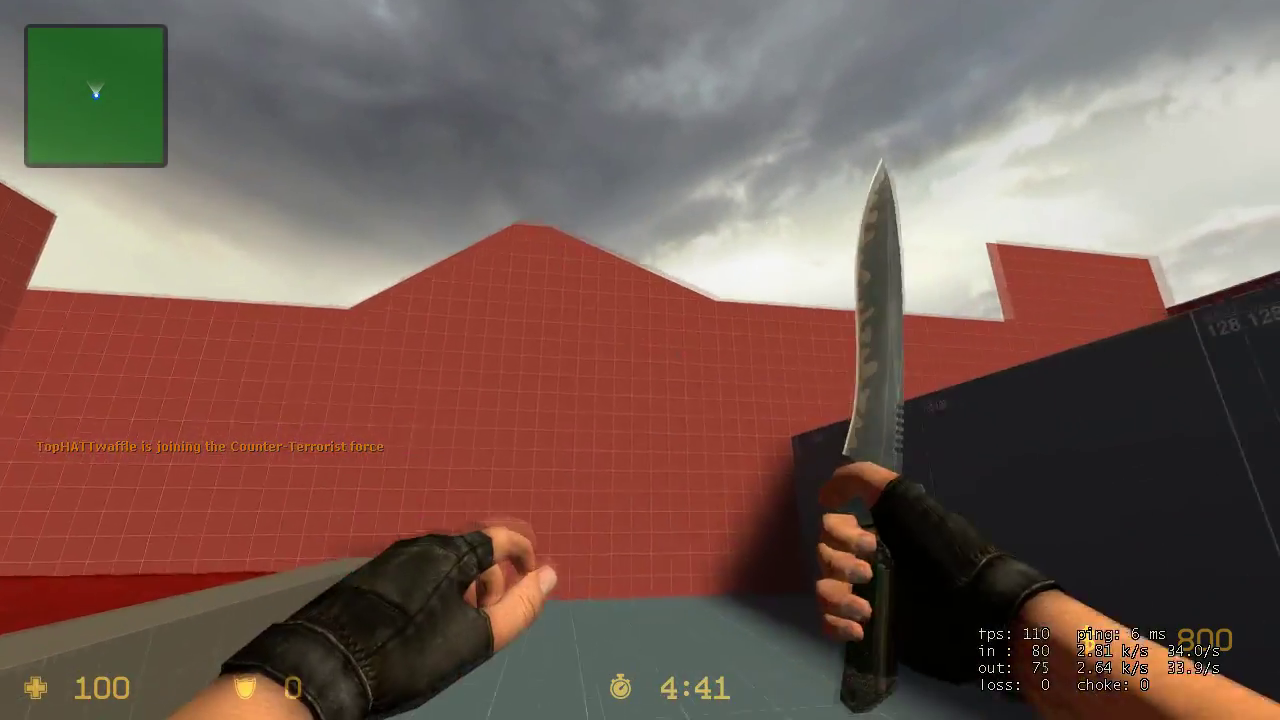
key("2")
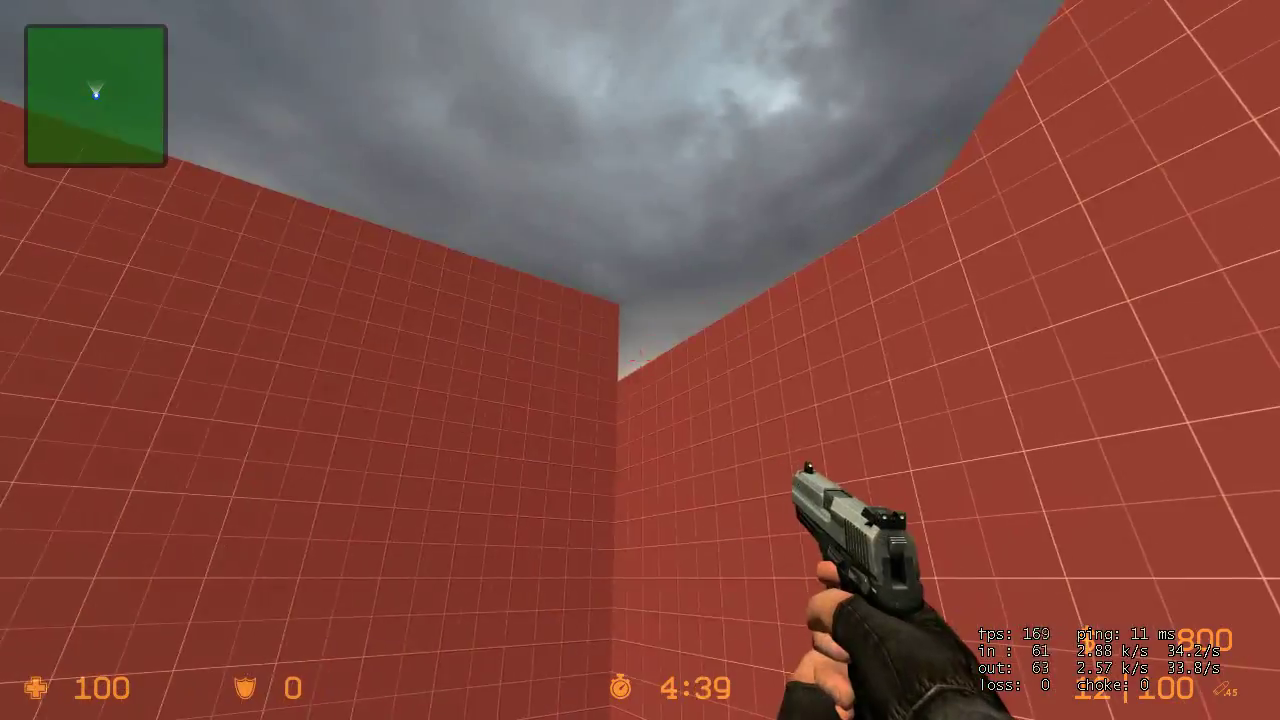
key("3")
key("2")
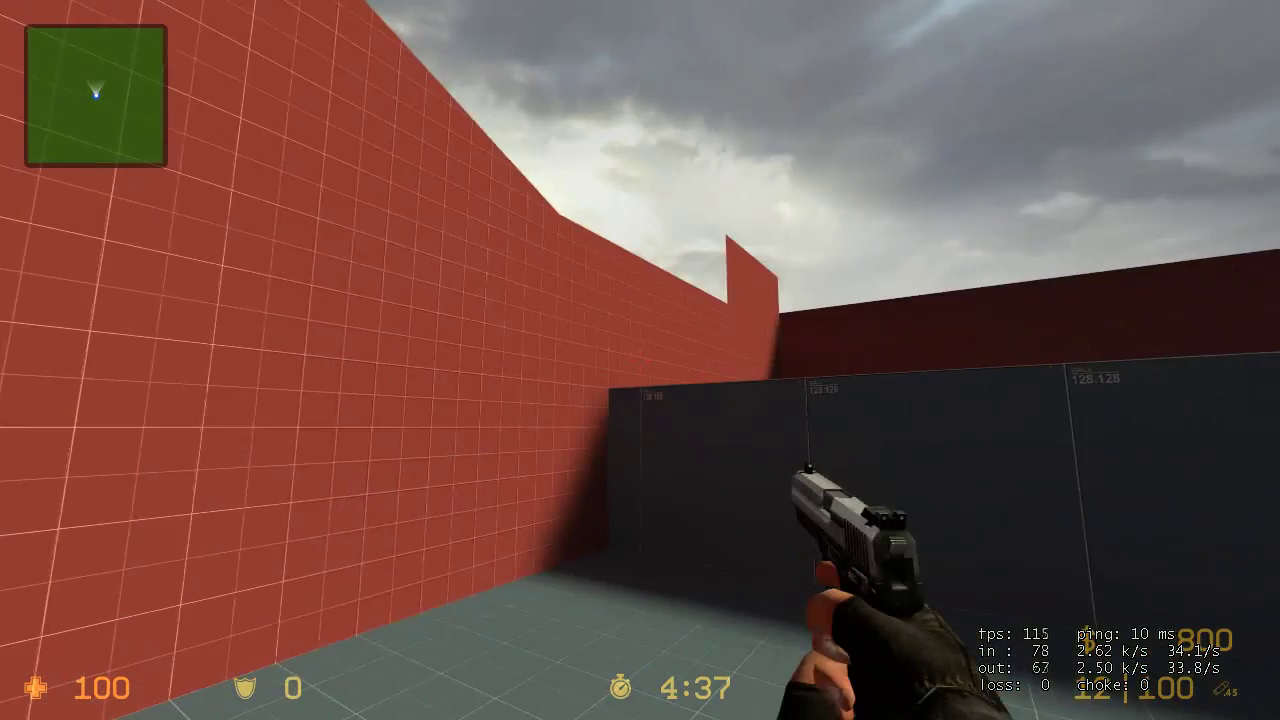
Step: Beside the orange cylinders, set sv_cheats to 1 and enable the red visleaf outlines through the game console
key("w")
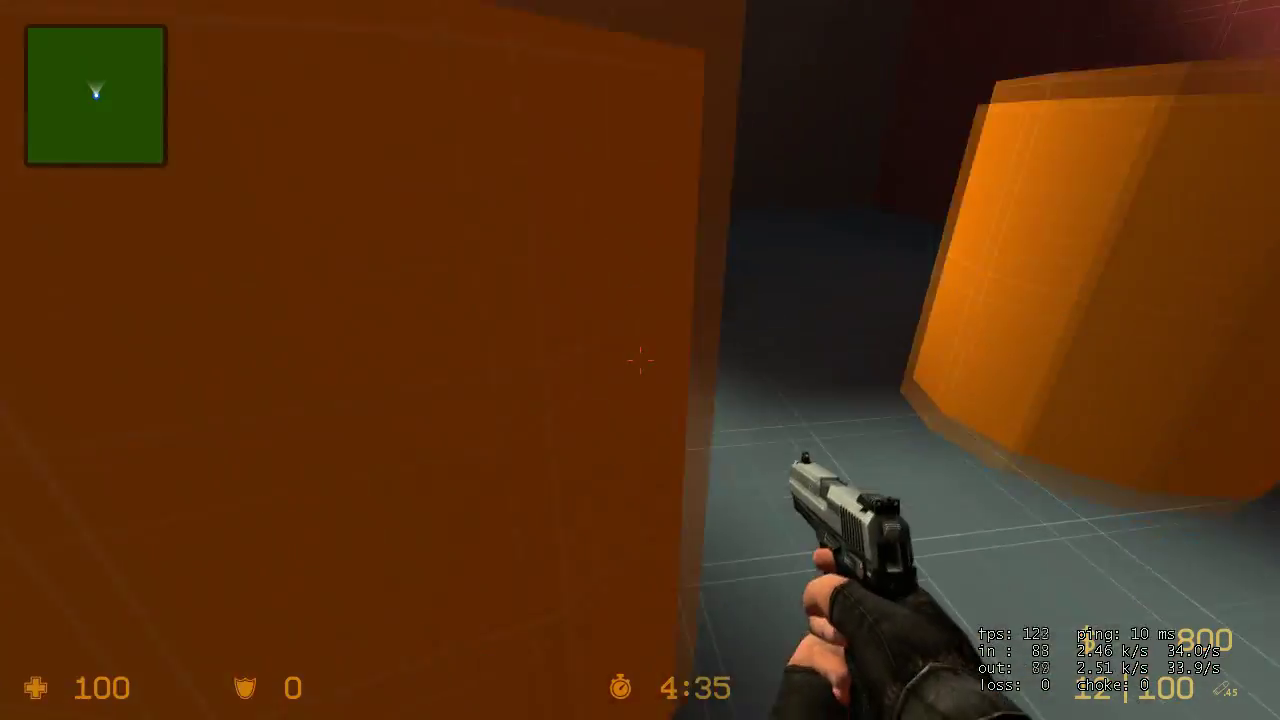
key("Escape")
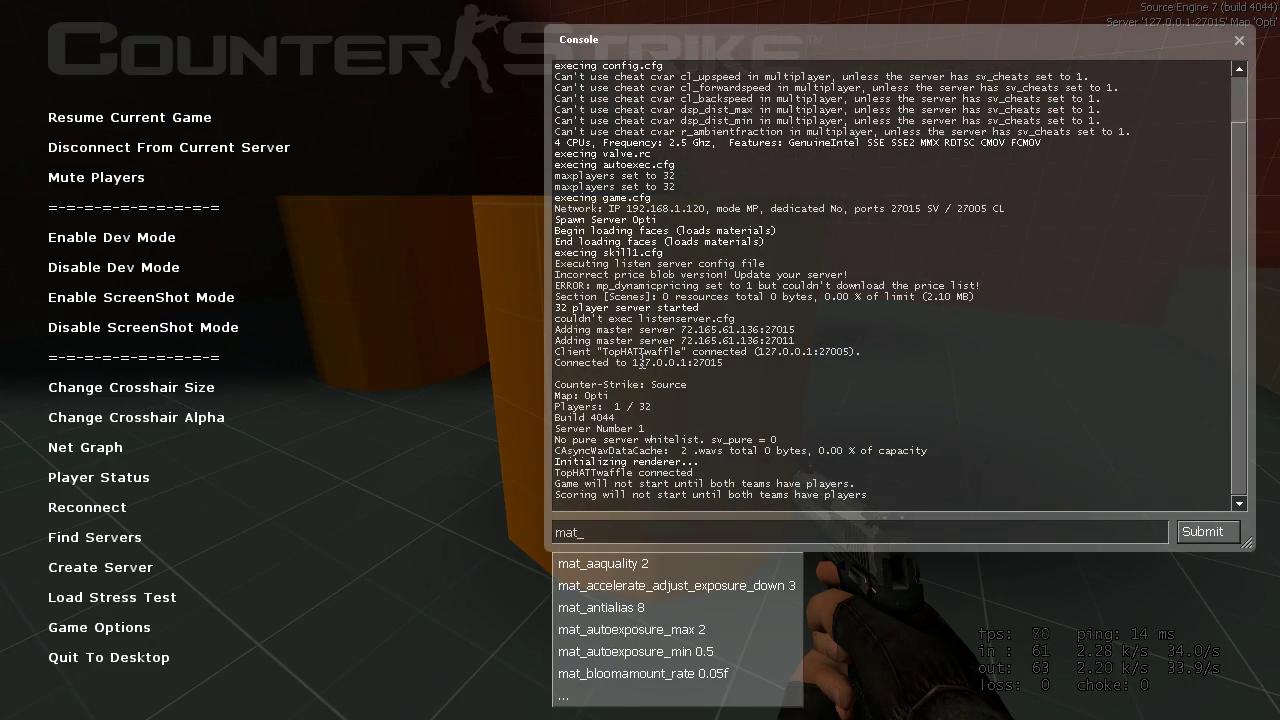
key("Escape")
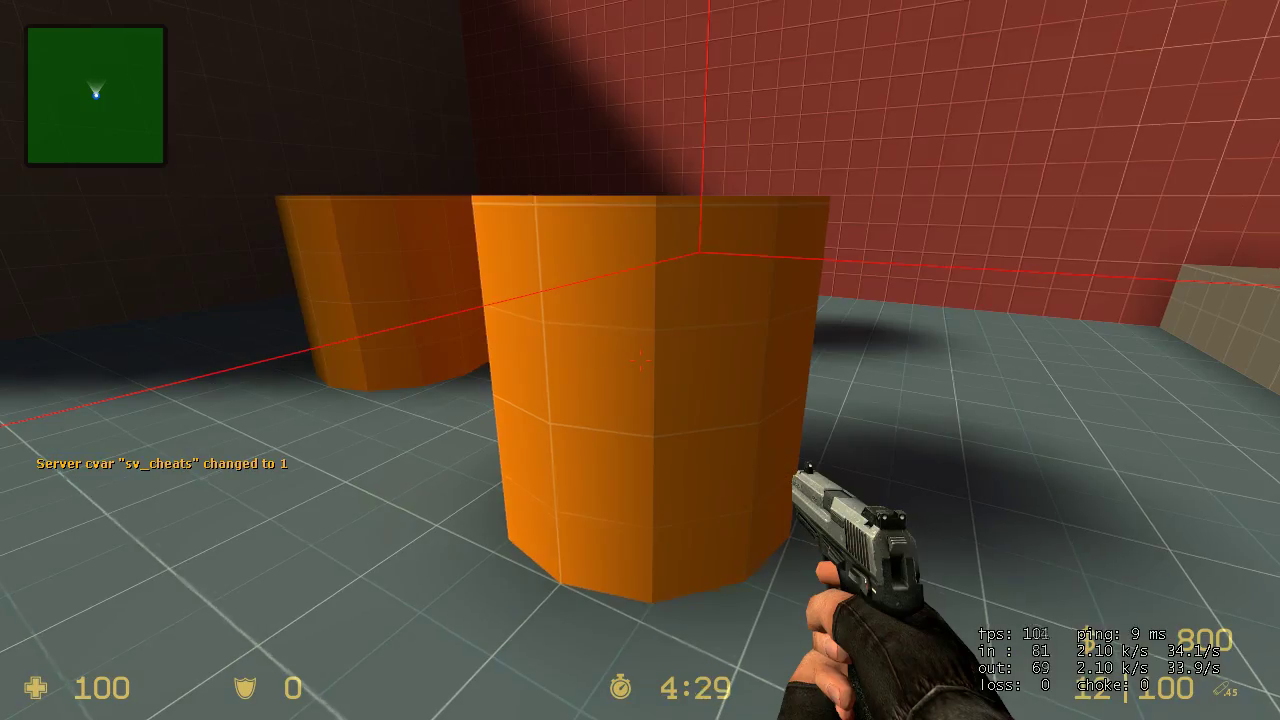
Step: Move around the cylinders and low pool walls to examine how the red visleaf outlines divide the map
key("w")
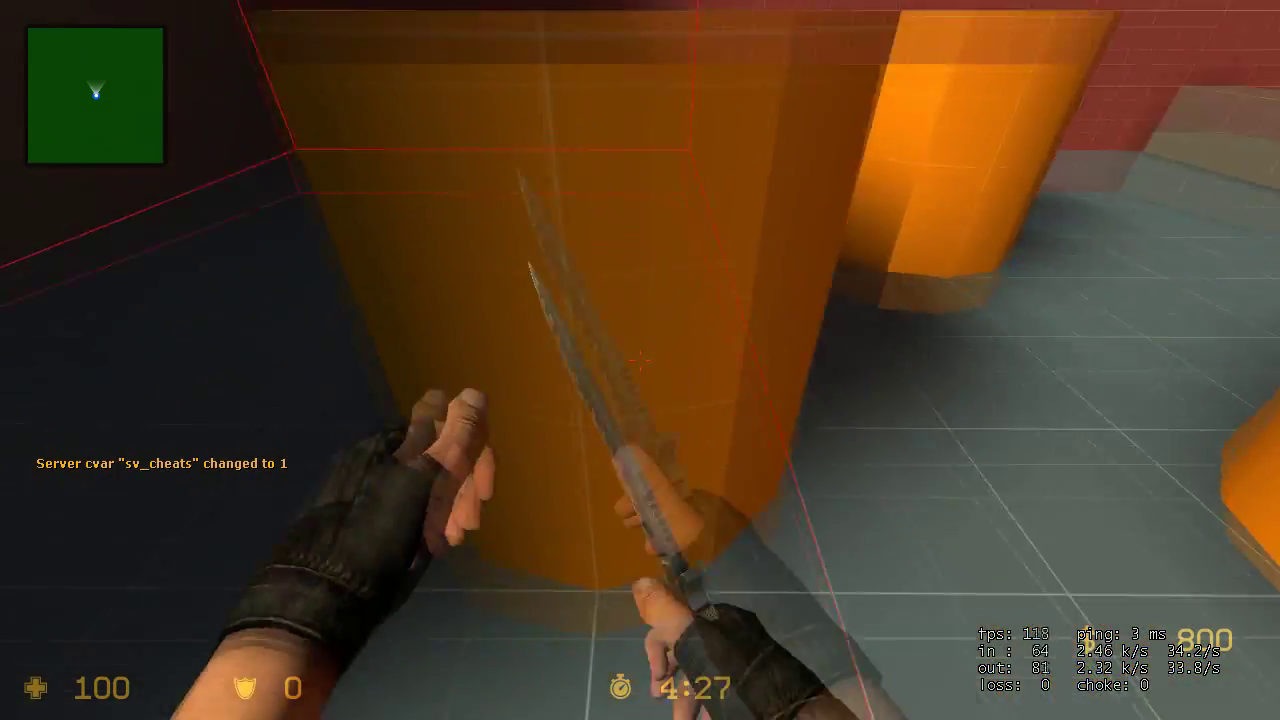
key("w")
left_click(640, 360)
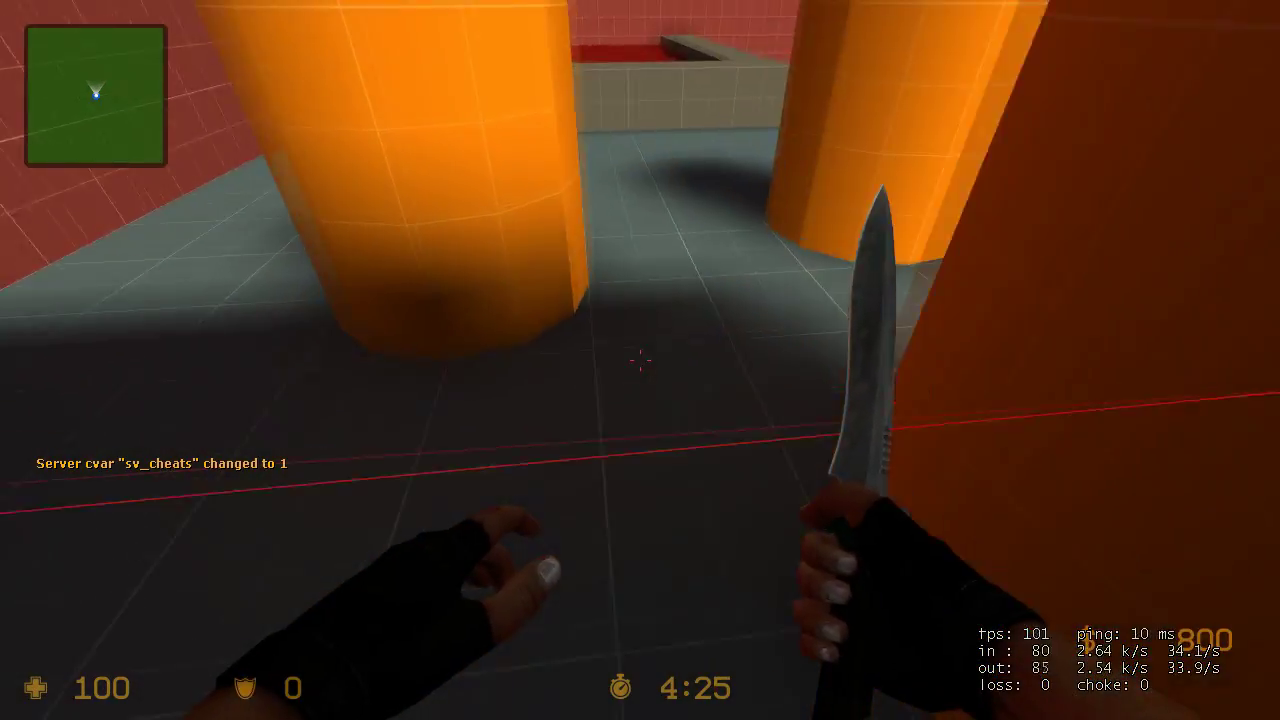
key("w")
left_click(640, 360)
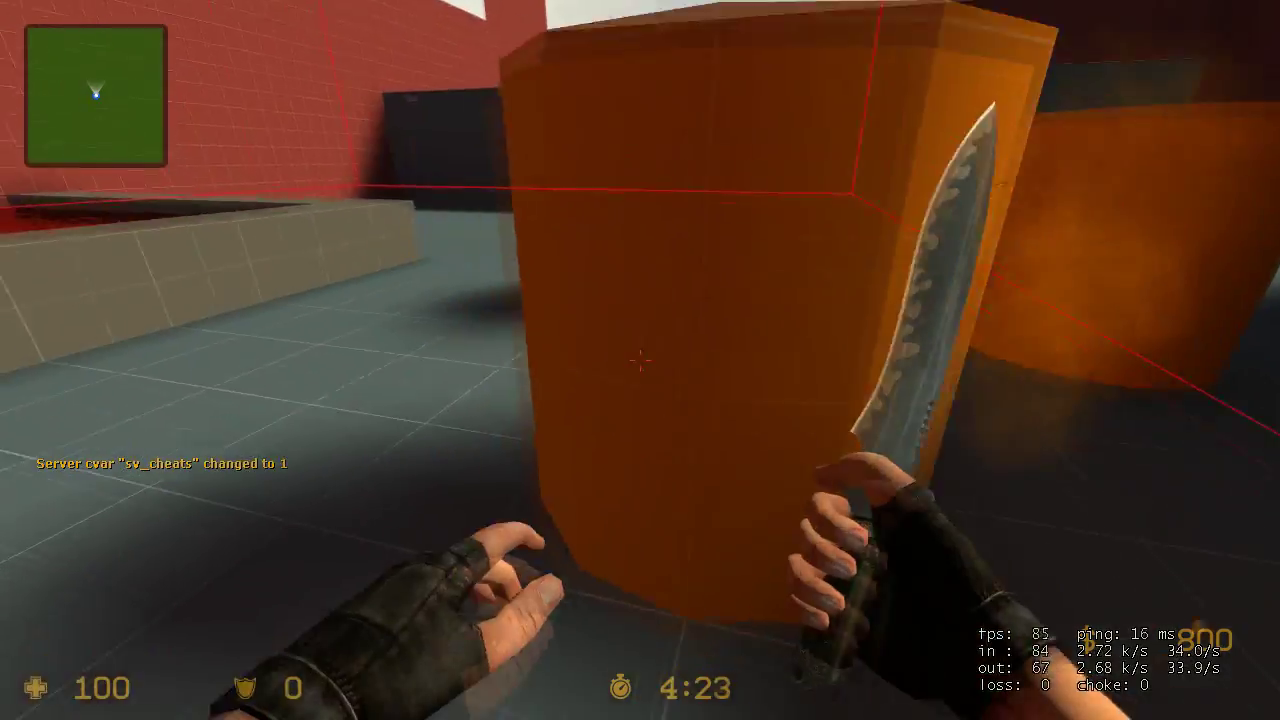
key("w")
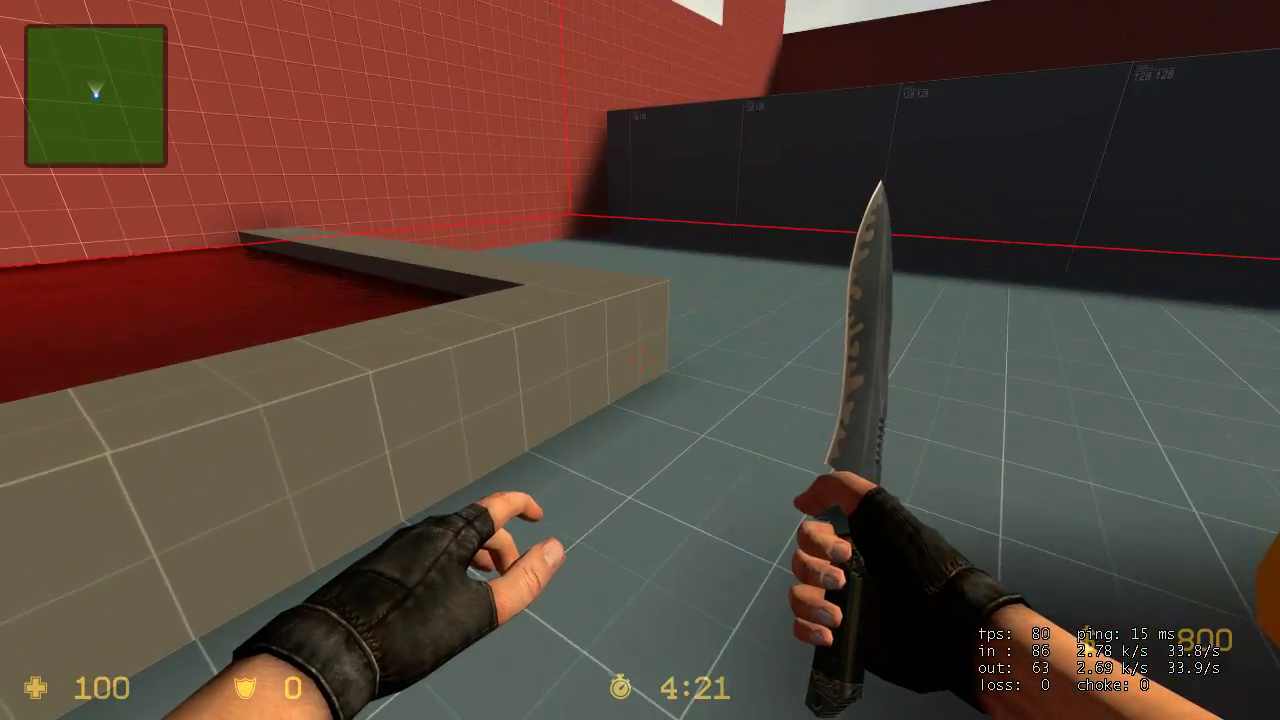
key("w")
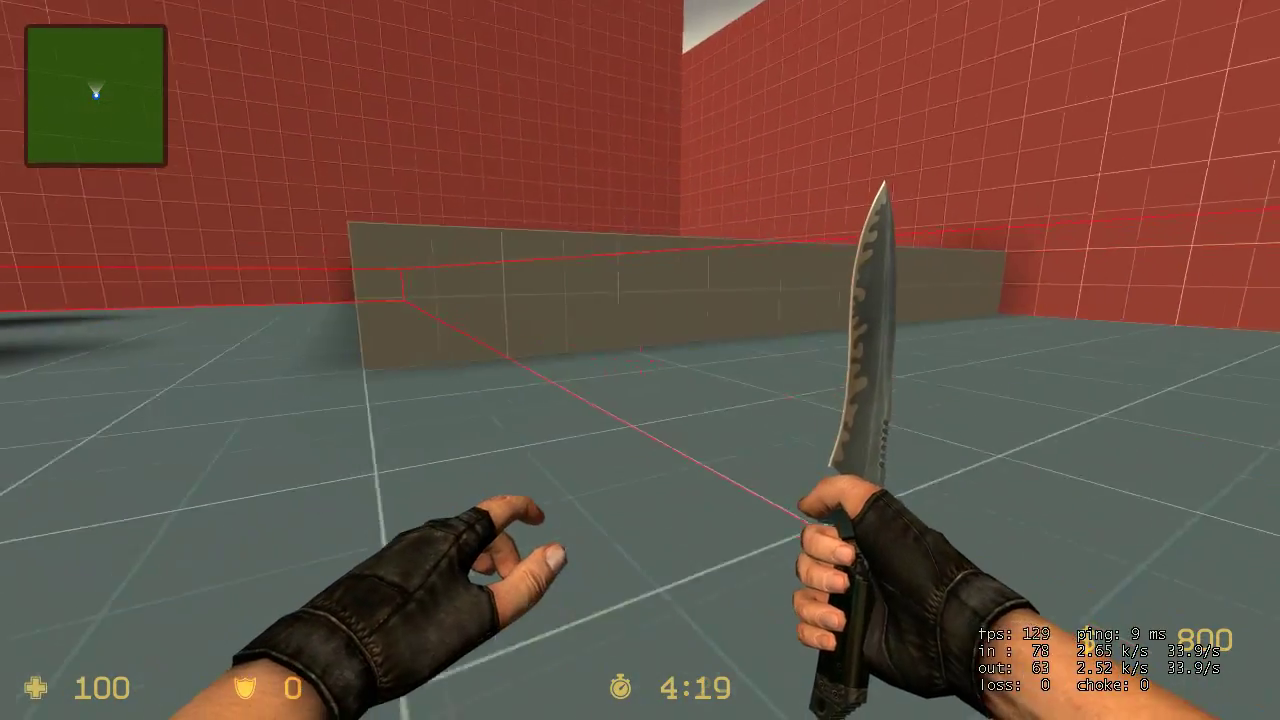
key("w")
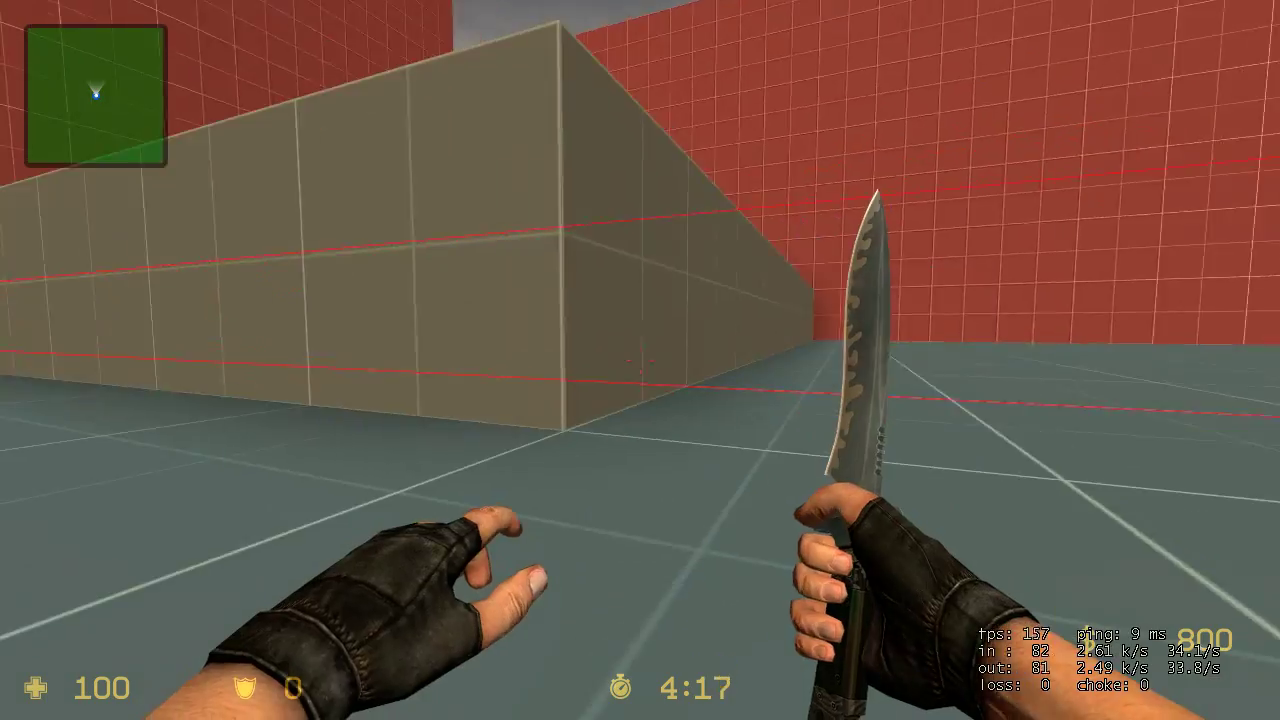
key("w")
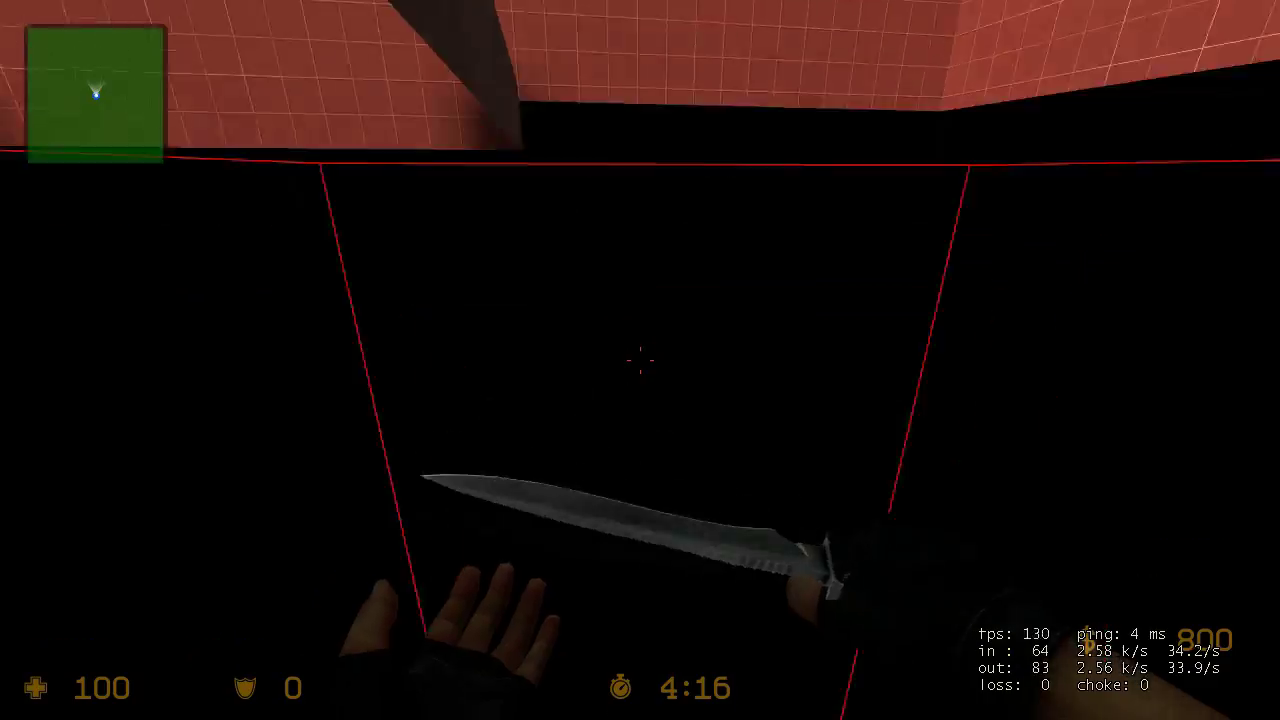
Step: Walk from the red pool past the dark dividing wall and back to examine the visleaf boundaries in each area
key("w")
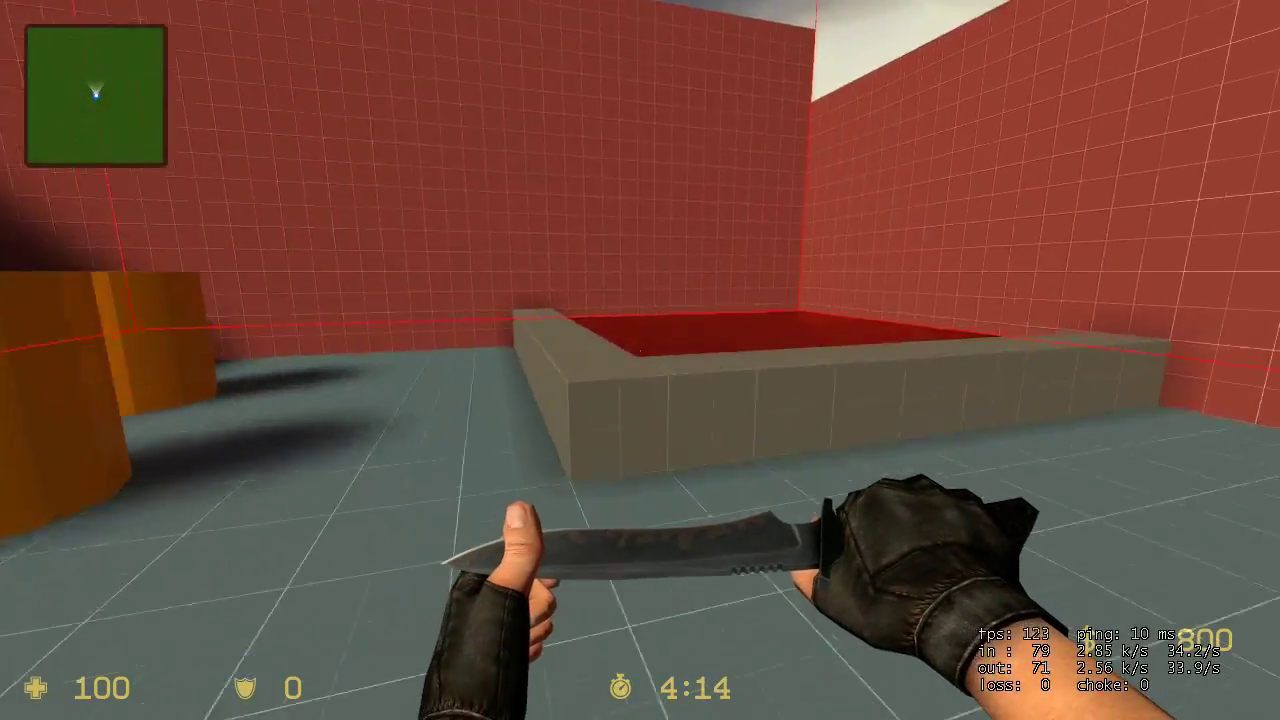
key("w")
key("space")
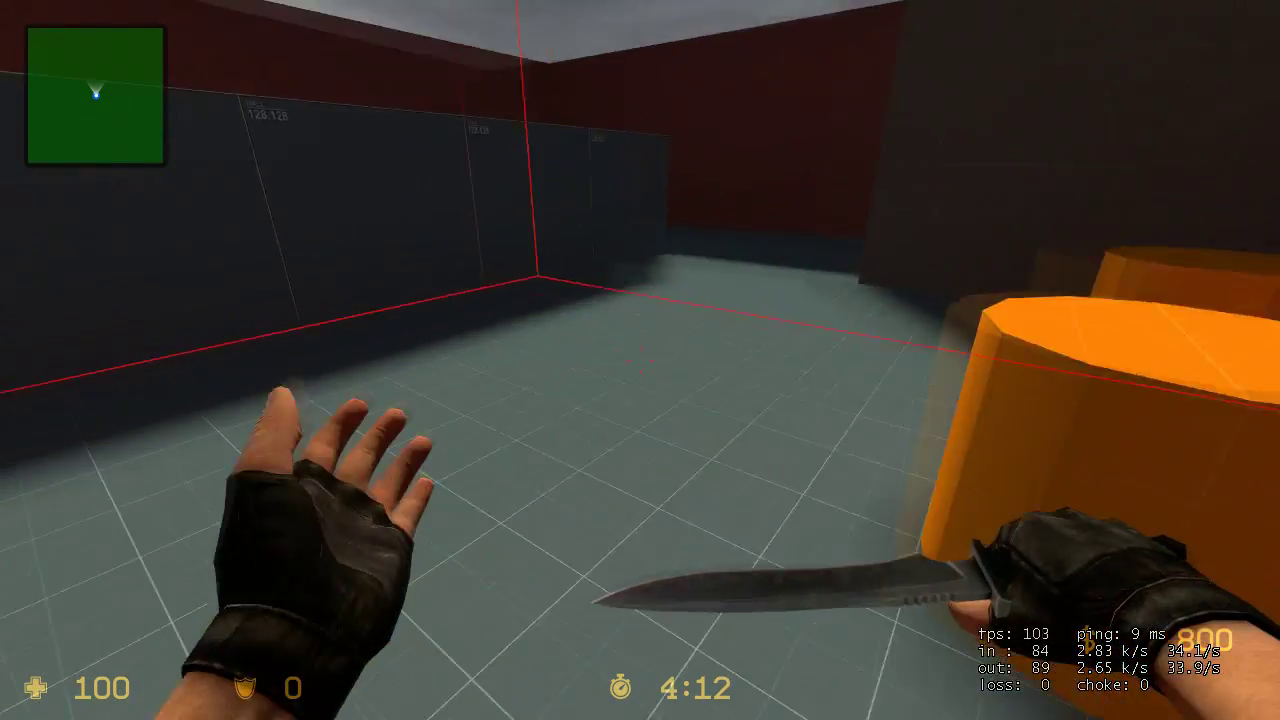
key("w")
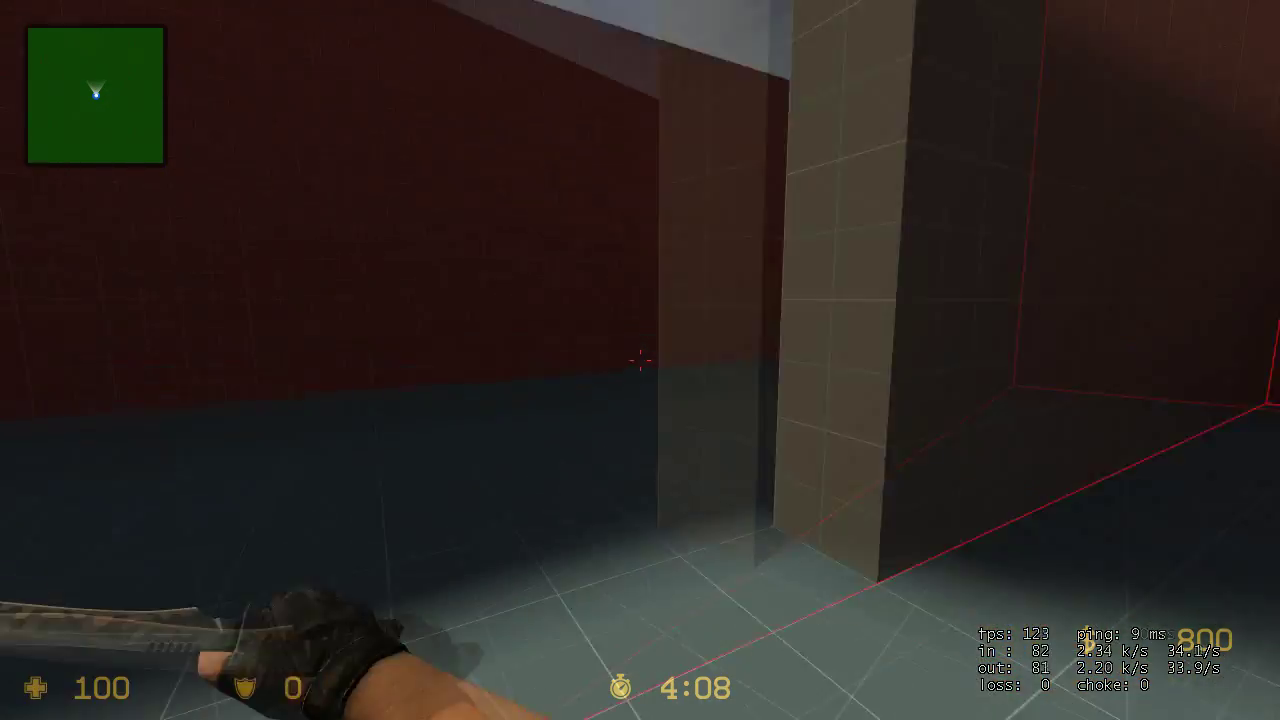
key("w")
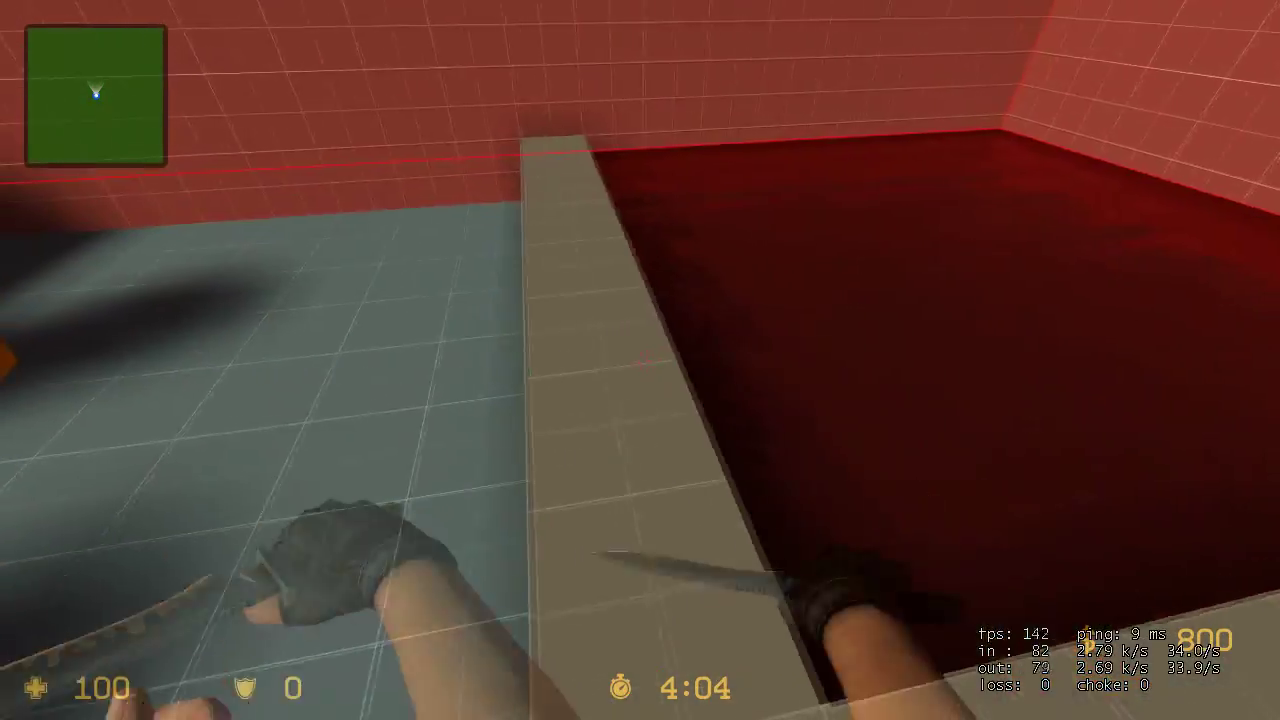
key("w")
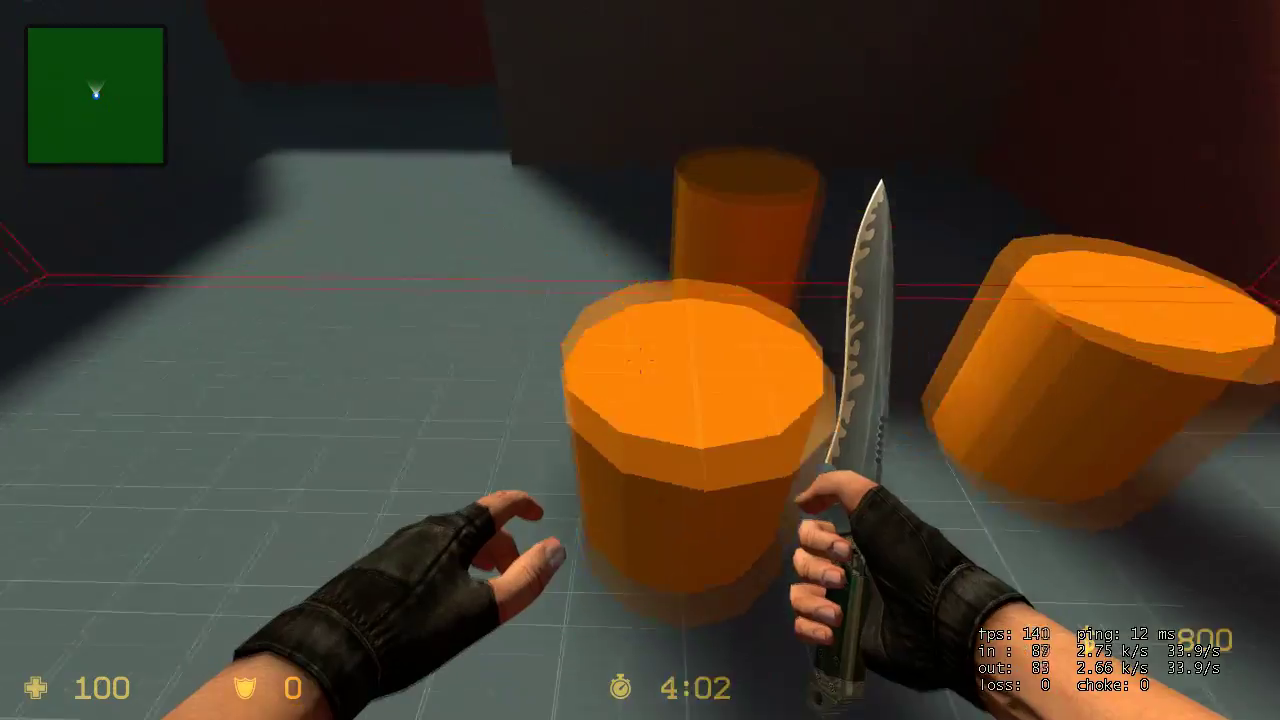
Step: Jump across the orange cylinders and onto the low pool wall to examine how the red visleaf outlines run around these func_detail objects
key("space")
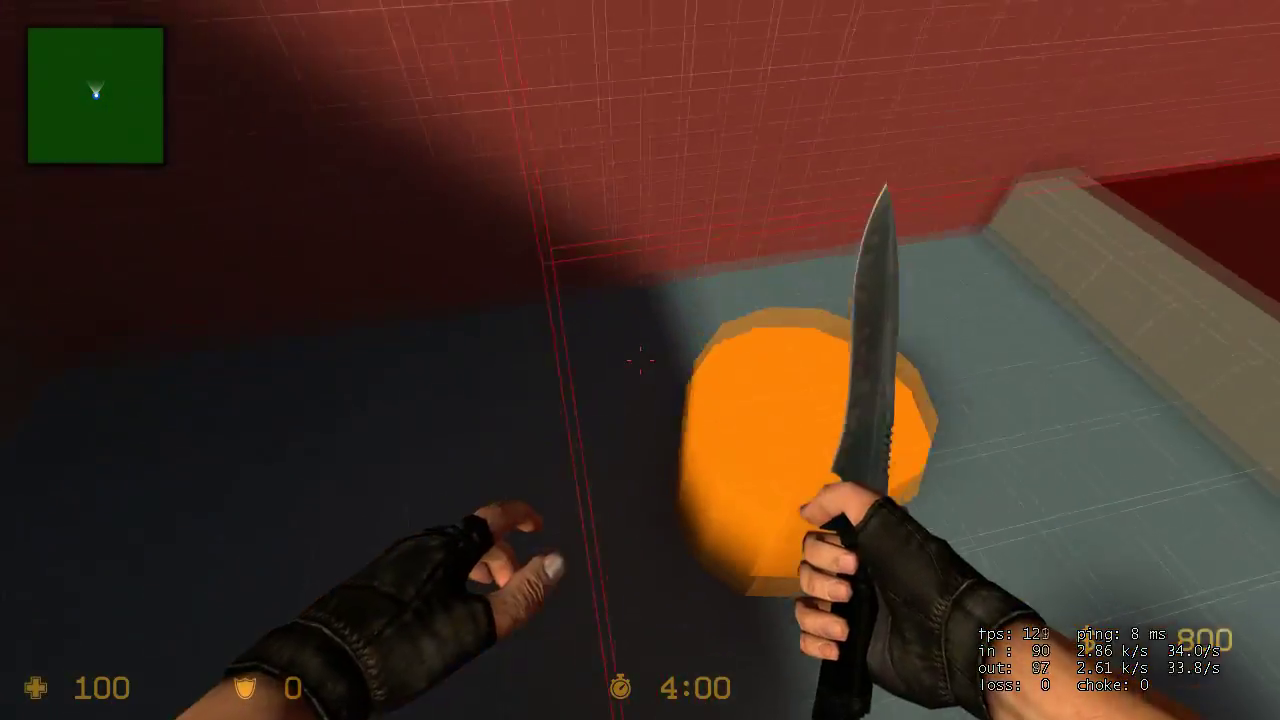
key("space")
key("space")
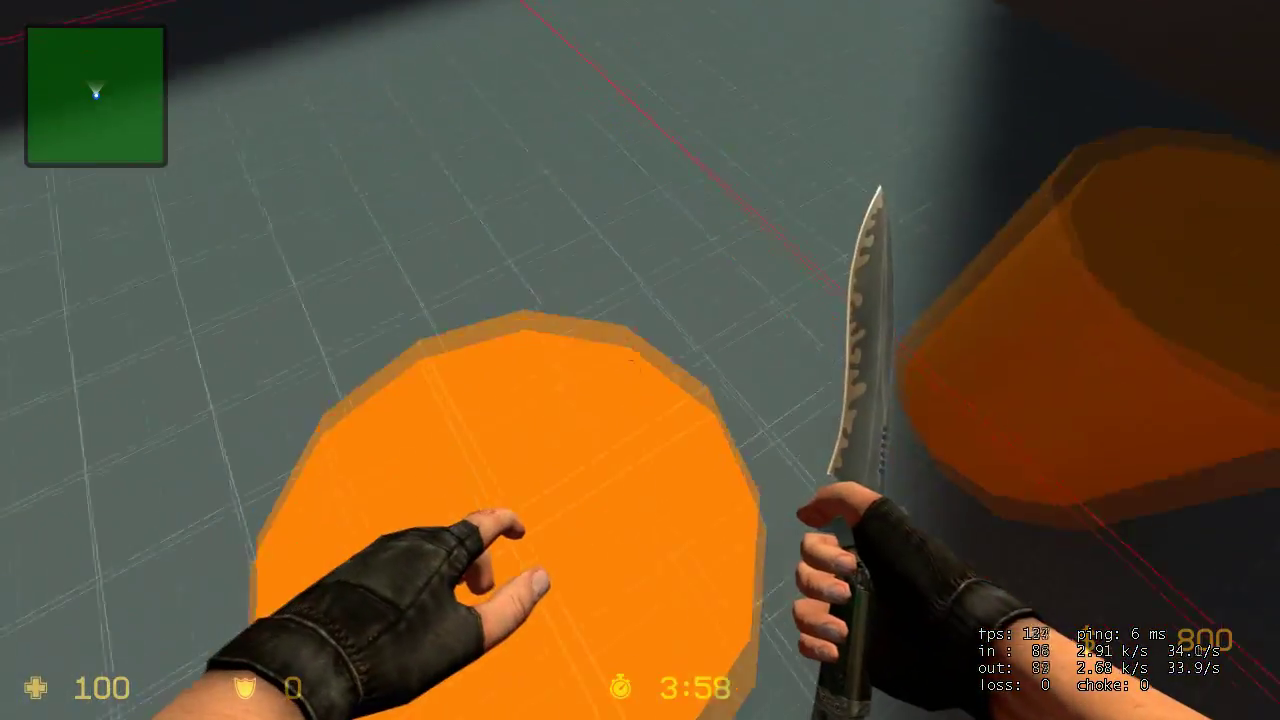
key("space")
key("space")
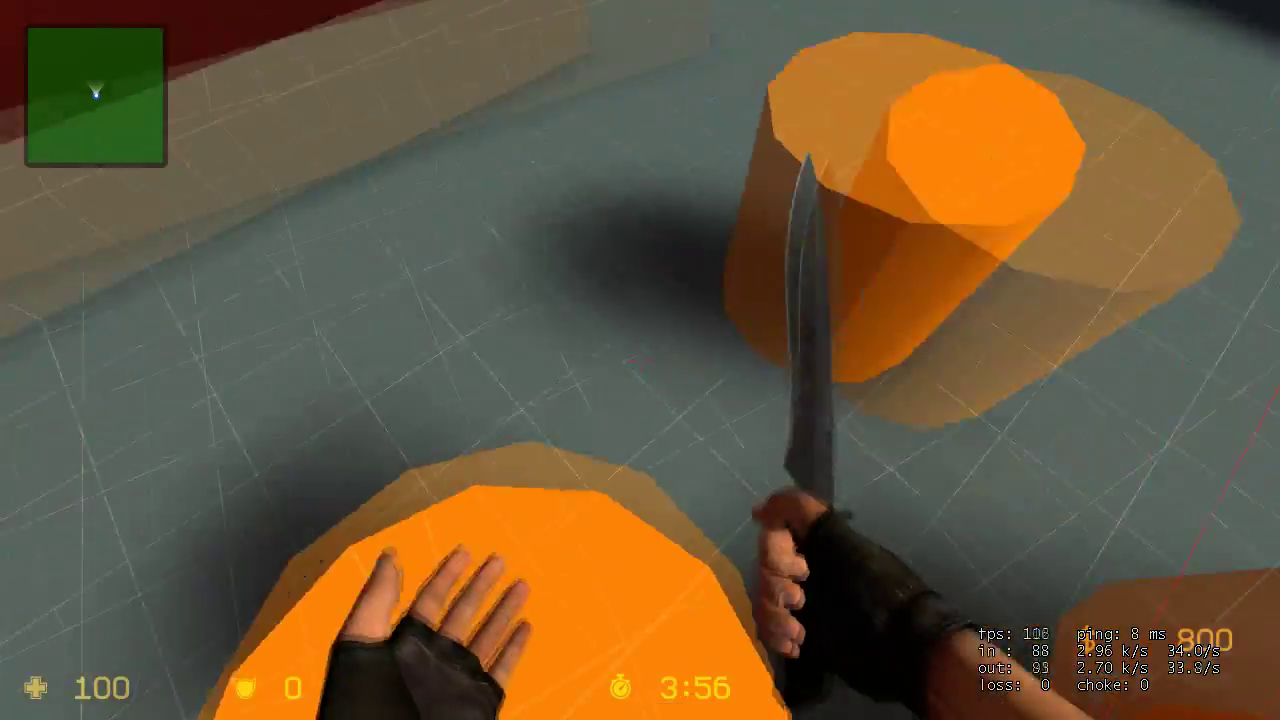
key("space")
key("space")
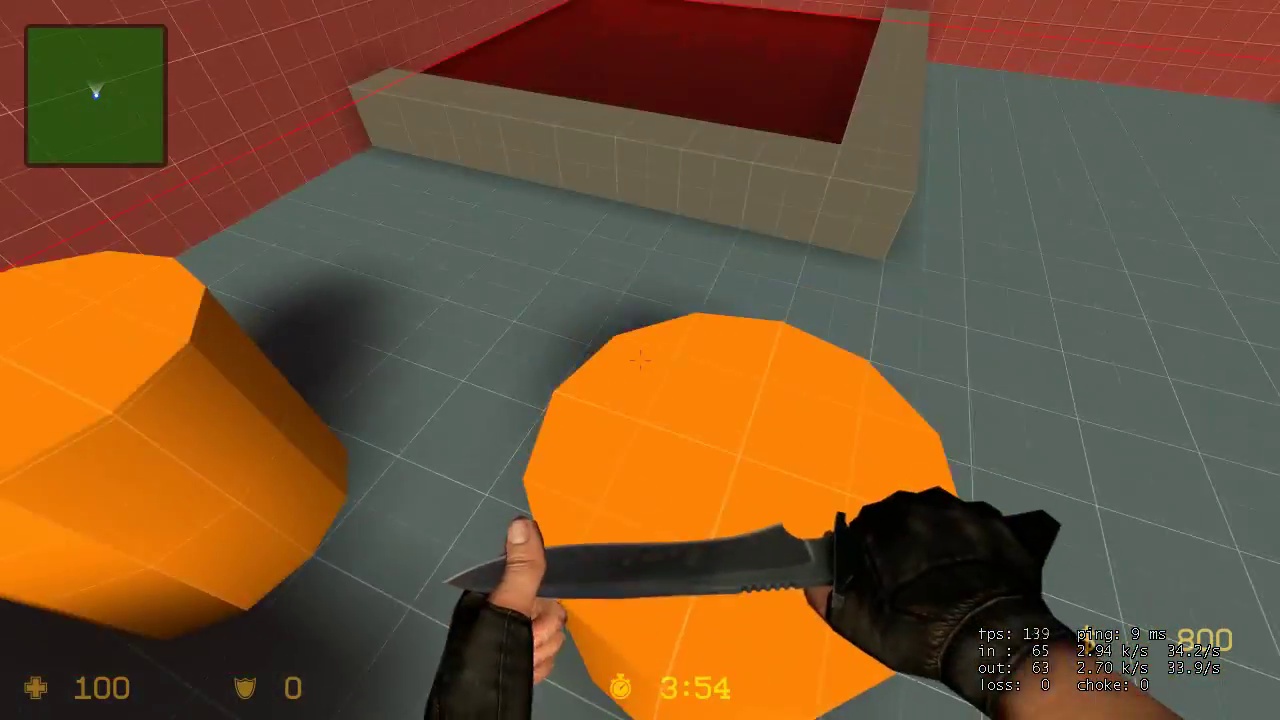
key("space")
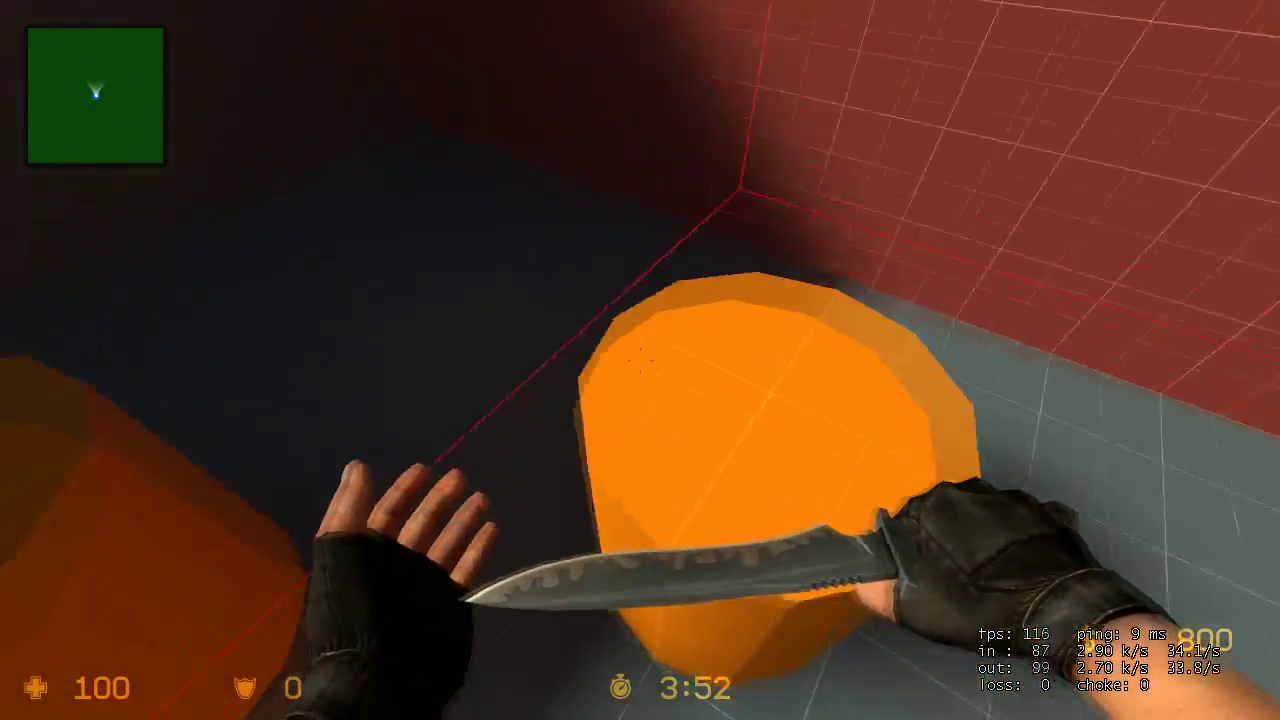
key("space")
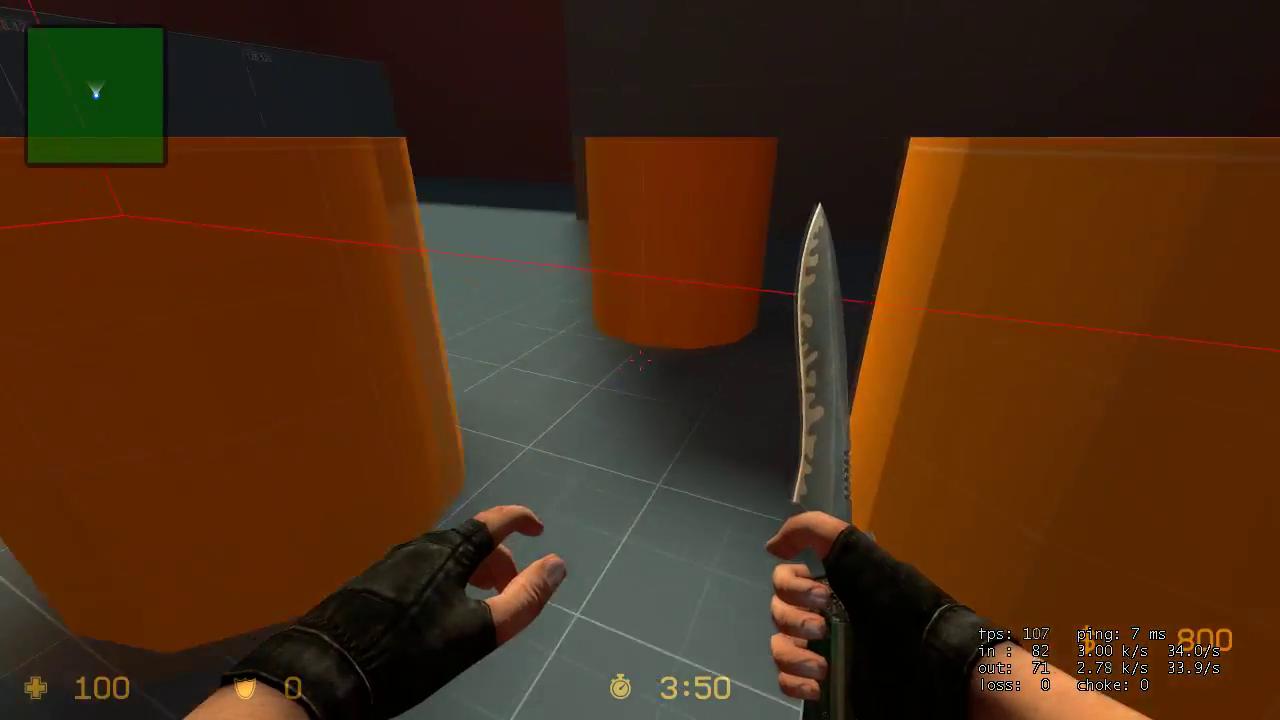
key("space")
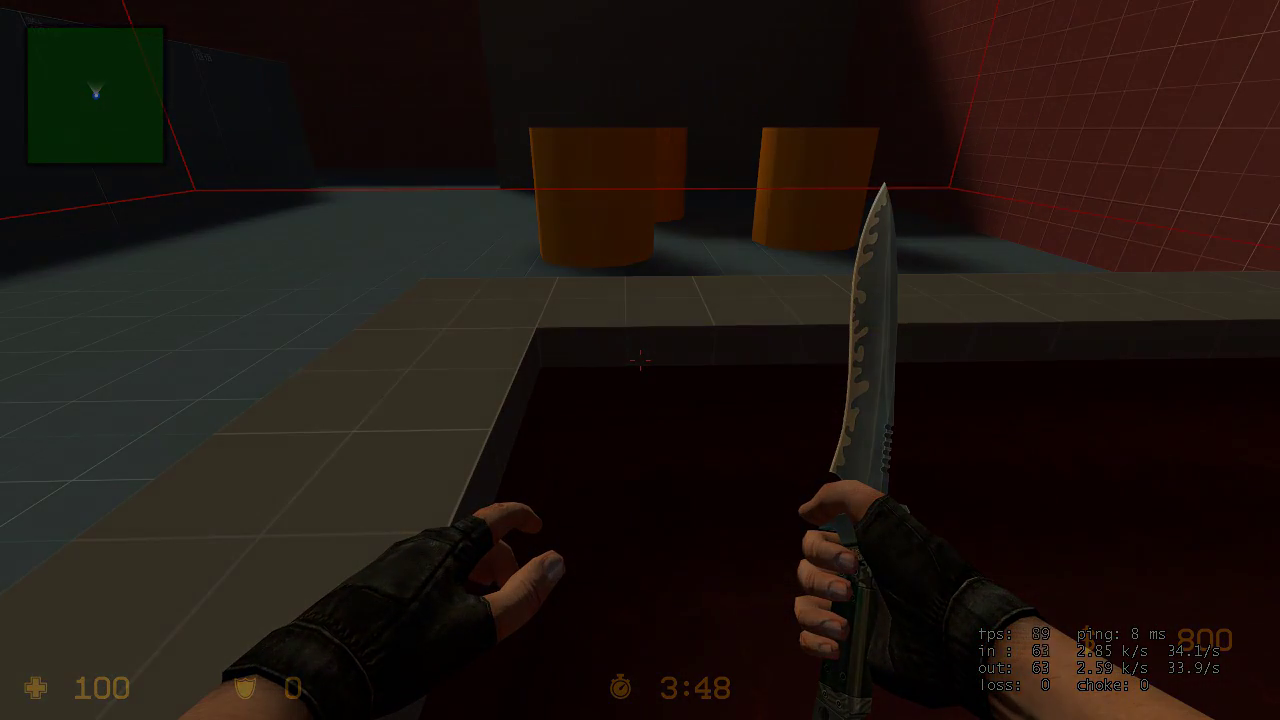